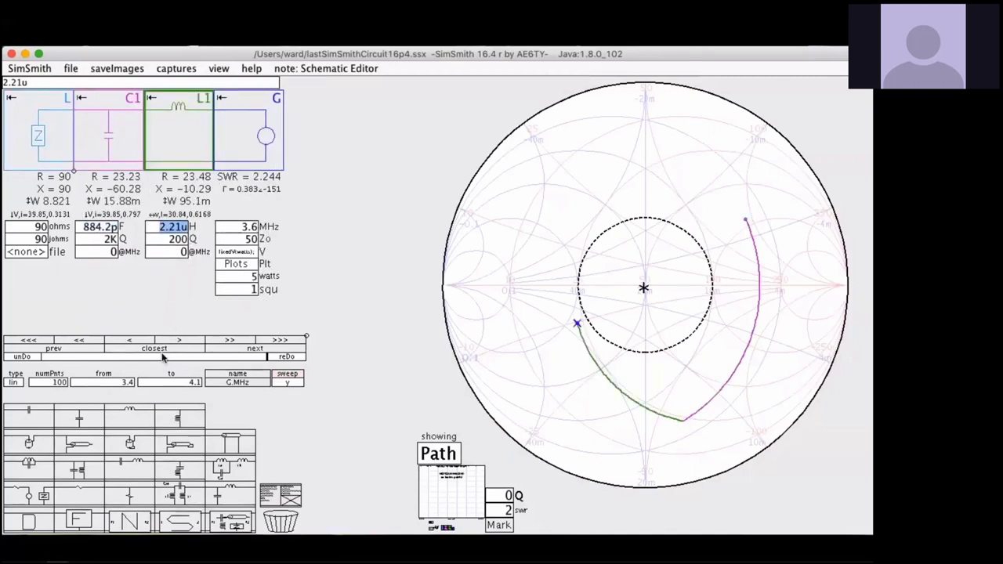
Load 80mAt65.GAM as the file for load L and check the rectangular frequency plot before returning to the Smith chart
{"action": "left_click", "coordinate": [34, 252]}
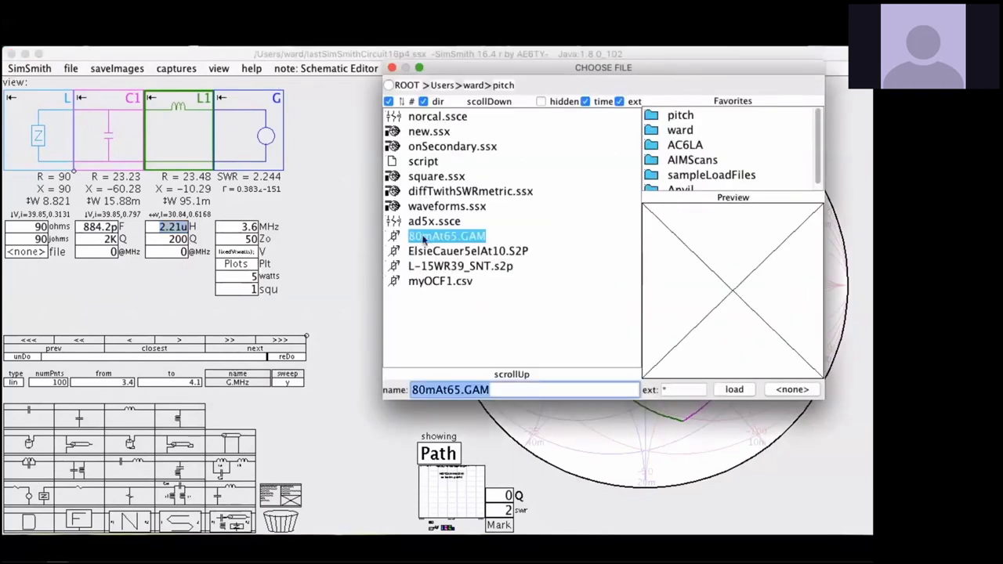
{"action": "left_click", "coordinate": [737, 390]}
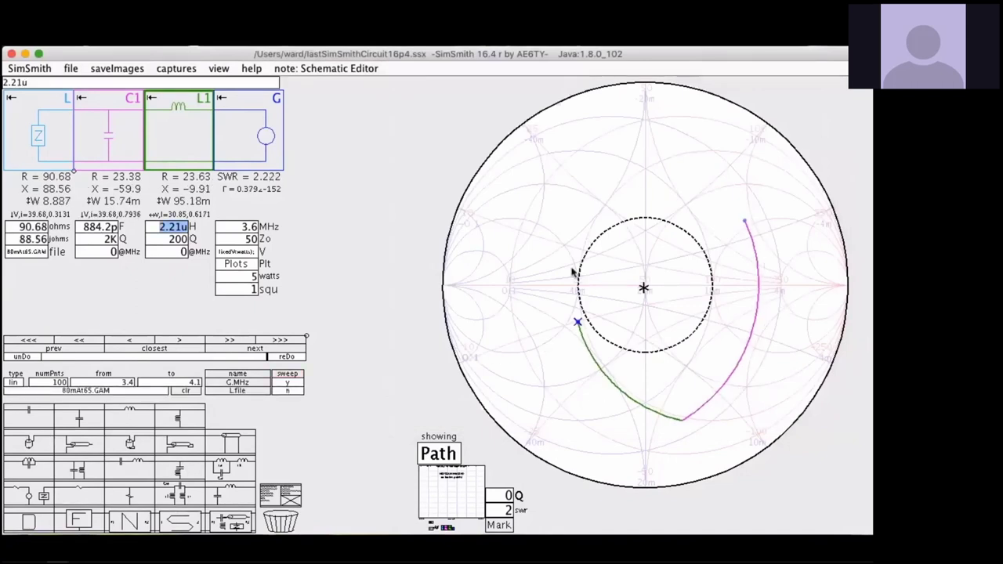
{"action": "left_click", "coordinate": [481, 504]}
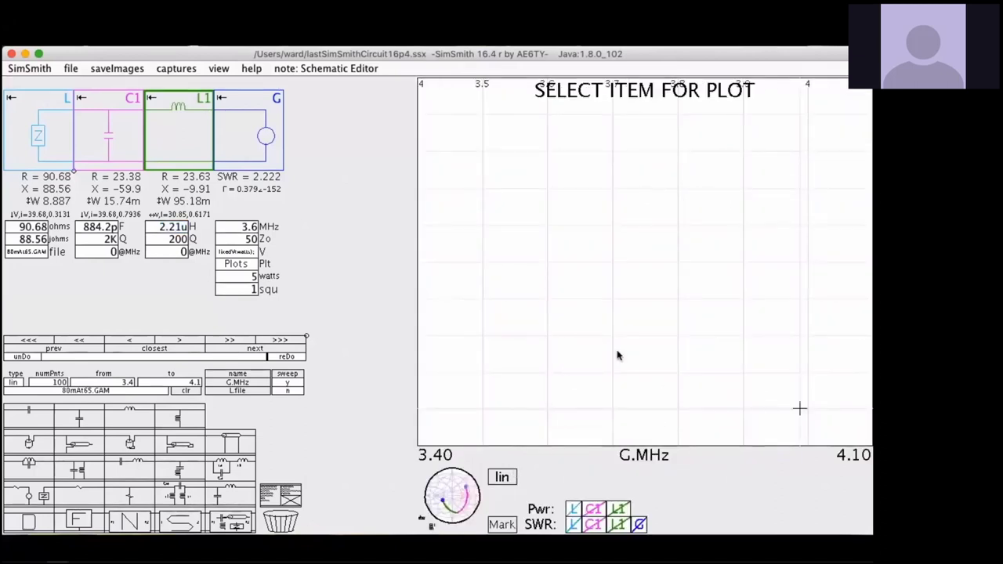
{"action": "left_click", "coordinate": [444, 486]}
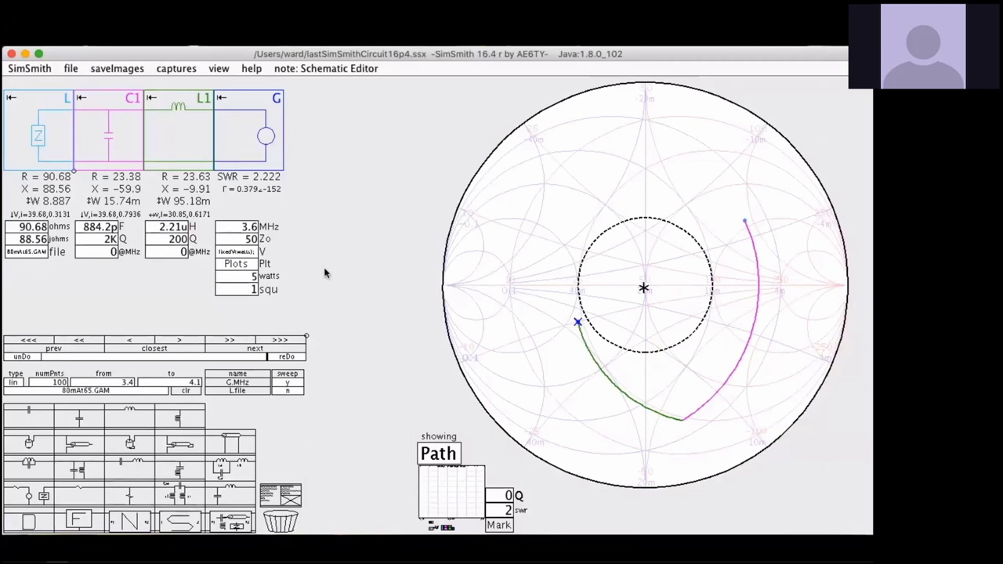
Set inductor L1's inductance to 2.166u
{"action": "mouse_move", "coordinate": [168, 123]}
{"action": "left_mouse_down"}
{"action": "mouse_move", "coordinate": [106, 142]}
{"action": "mouse_move", "coordinate": [180, 123]}
{"action": "left_mouse_up"}
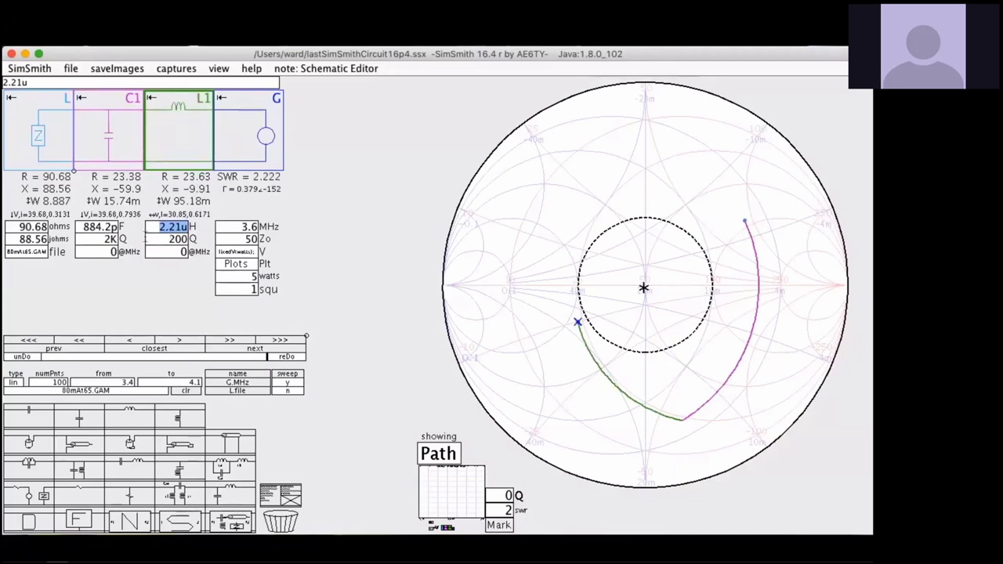
{"action": "left_click", "coordinate": [169, 225]}
{"action": "key", "text": "Delete"}
{"action": "type", "text": "54"}
{"action": "left_click_drag", "start_coordinate": [169, 225], "coordinate": [170, 234]}
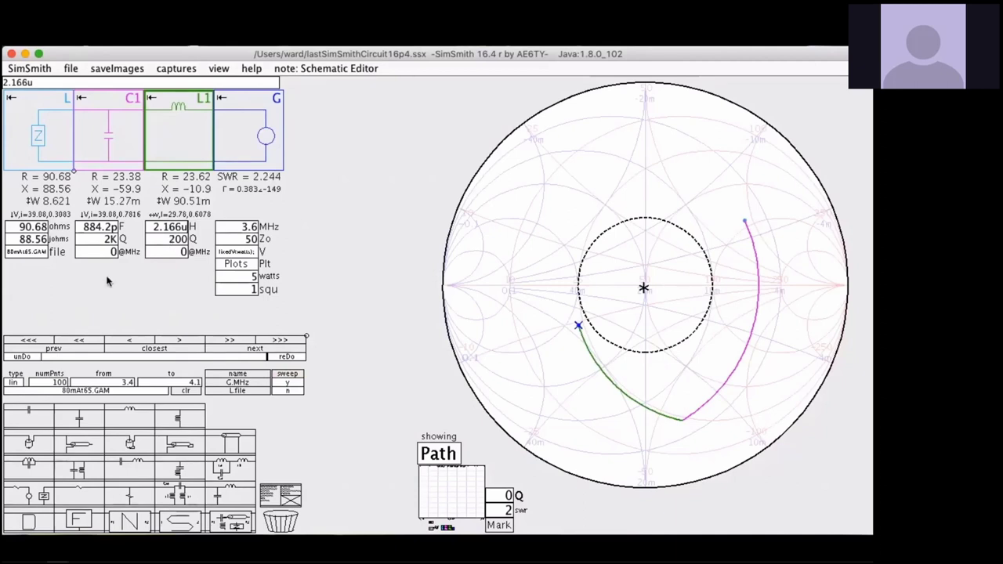
Reselect 80mAt65.GAM as the load's file and show both the path and generator G's sweep on the Smith chart
{"action": "left_click", "coordinate": [35, 253]}
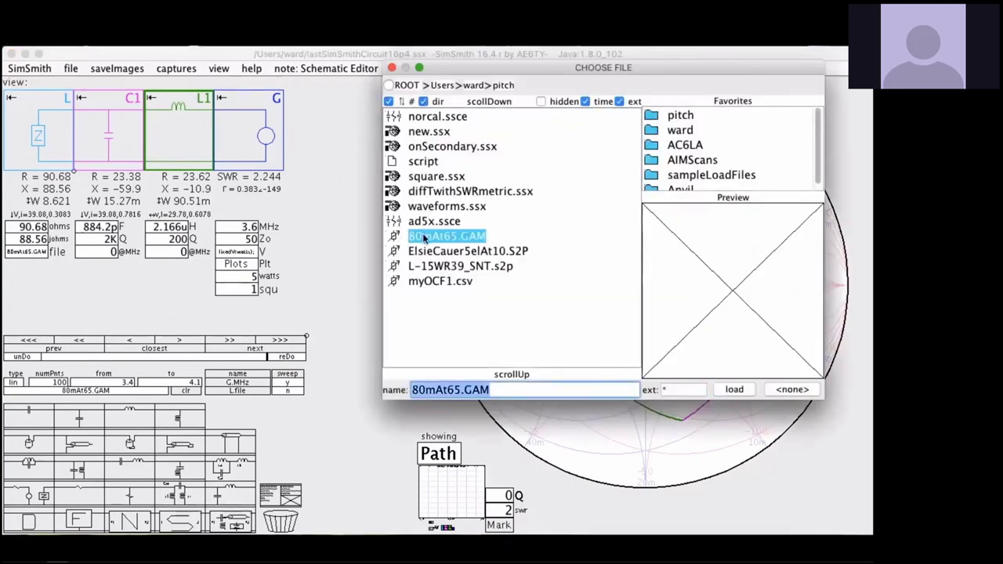
{"action": "left_click", "coordinate": [749, 391]}
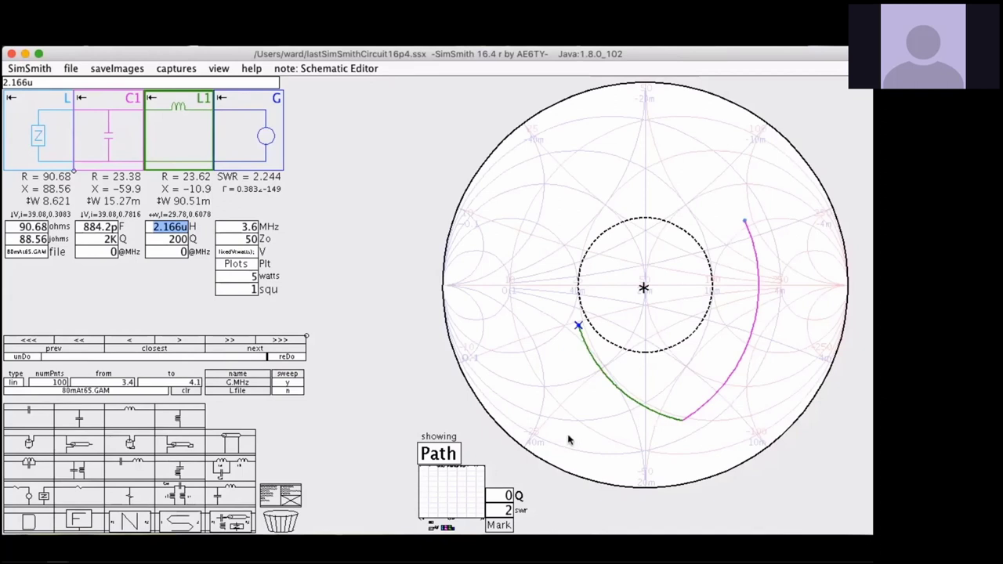
{"action": "left_click", "coordinate": [439, 455]}
{"action": "left_click", "coordinate": [642, 525]}
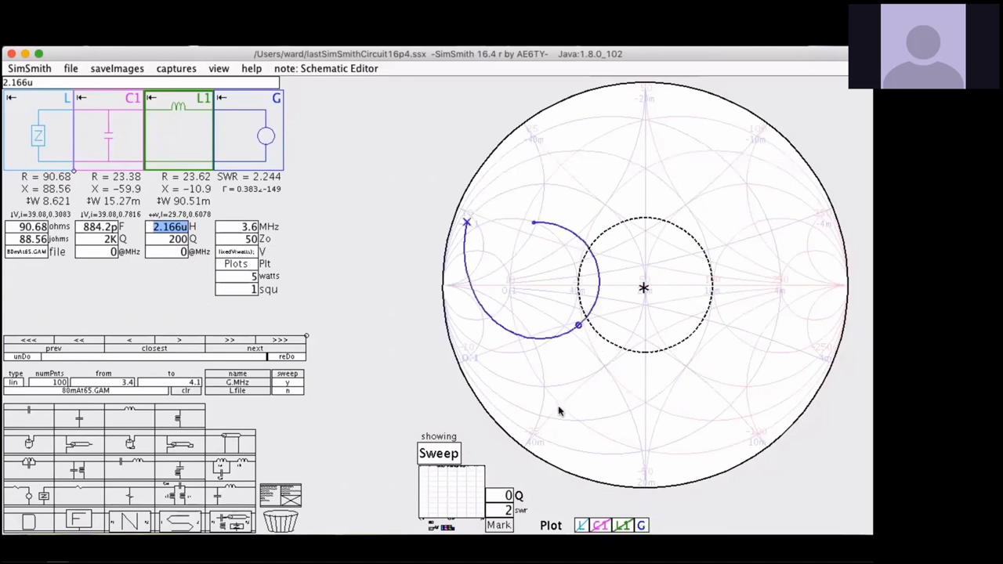
{"action": "left_click", "coordinate": [446, 456]}
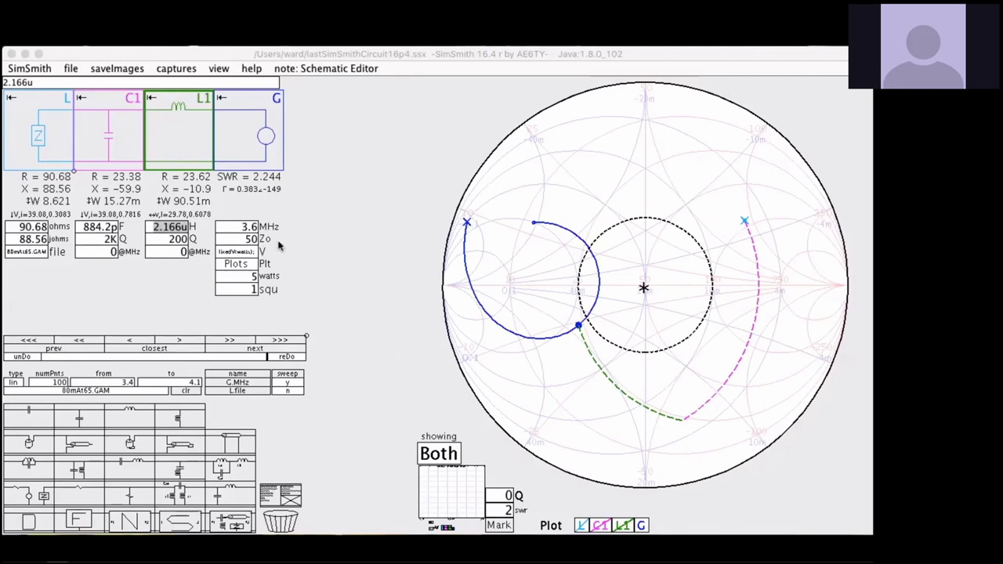
Tune capacitor C1 to 645.9p and inductor L1 to 3.491u, bringing the generator's impedance point to the Smith chart's centre
{"action": "left_click", "coordinate": [106, 230]}
{"action": "scroll", "coordinate": [107, 229], "scroll_direction": "up", "scroll_amount": 10}
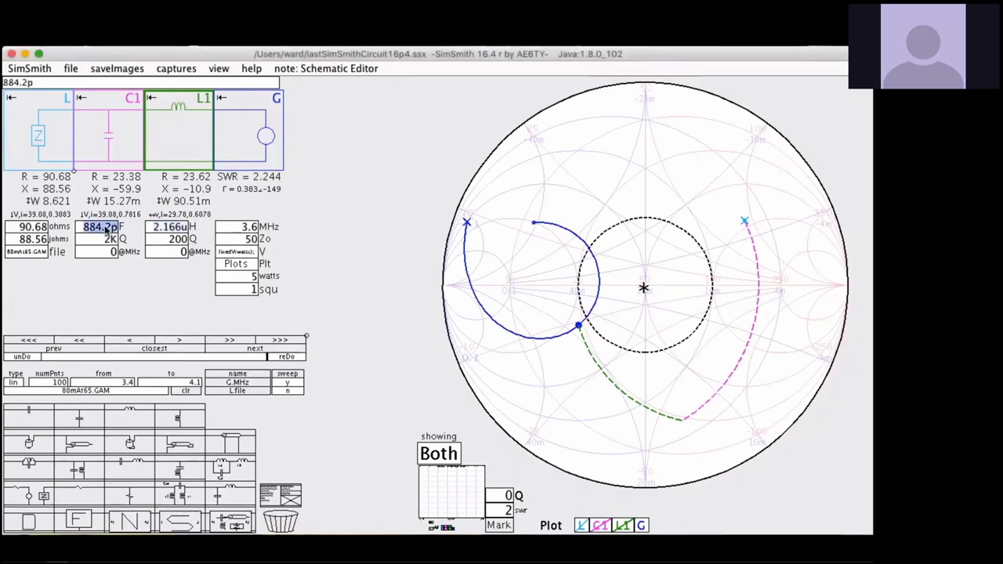
{"action": "scroll", "coordinate": [107, 229], "scroll_direction": "down", "scroll_amount": 15}
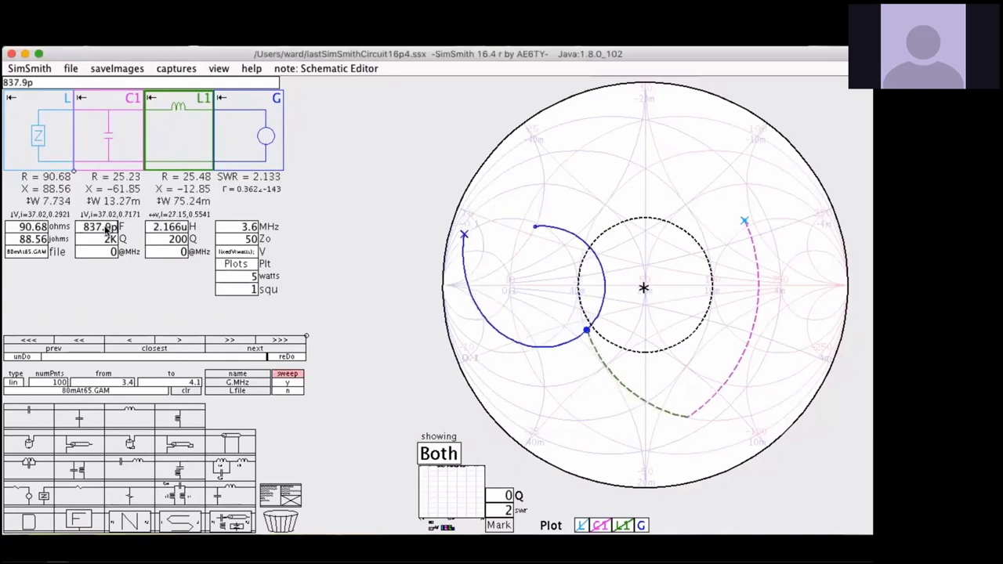
{"action": "scroll", "coordinate": [106, 228], "scroll_direction": "up", "scroll_amount": 2}
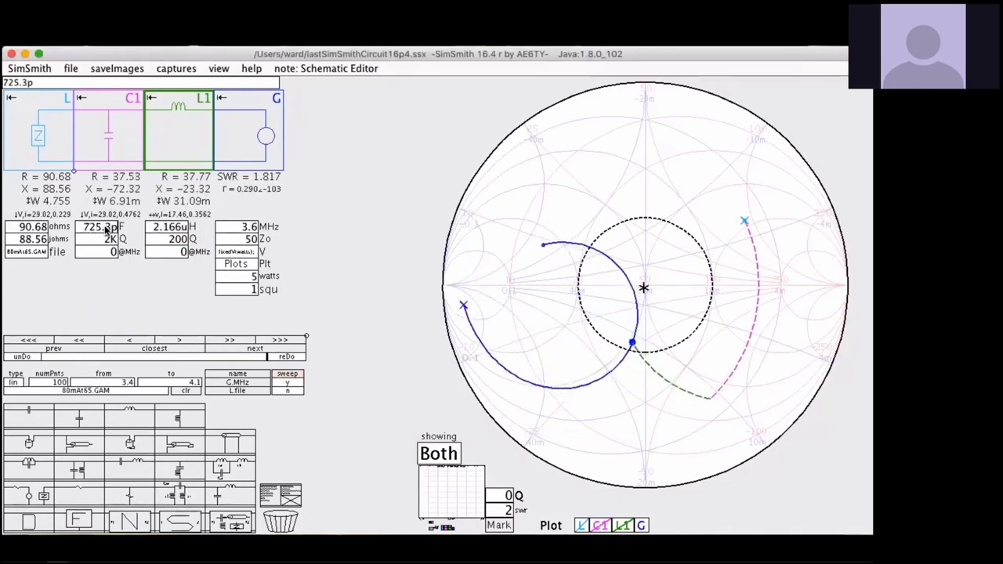
{"action": "left_click_drag", "start_coordinate": [635, 348], "coordinate": [645, 288]}
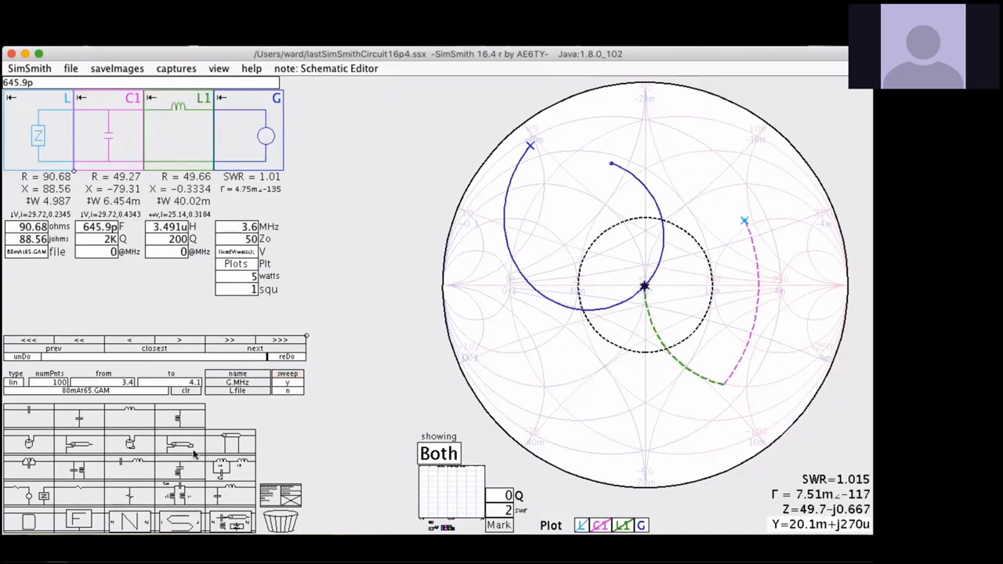
Replace C1 and L1 with the norcal.ssce block between the load and generator, and examine its internal schematic
{"action": "left_click", "coordinate": [287, 498]}
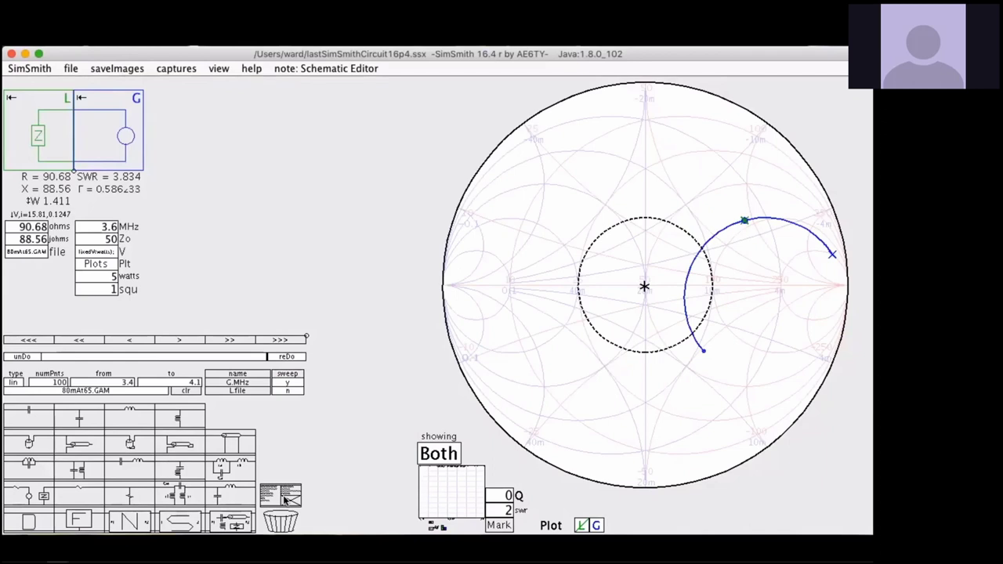
{"action": "left_click", "coordinate": [286, 498]}
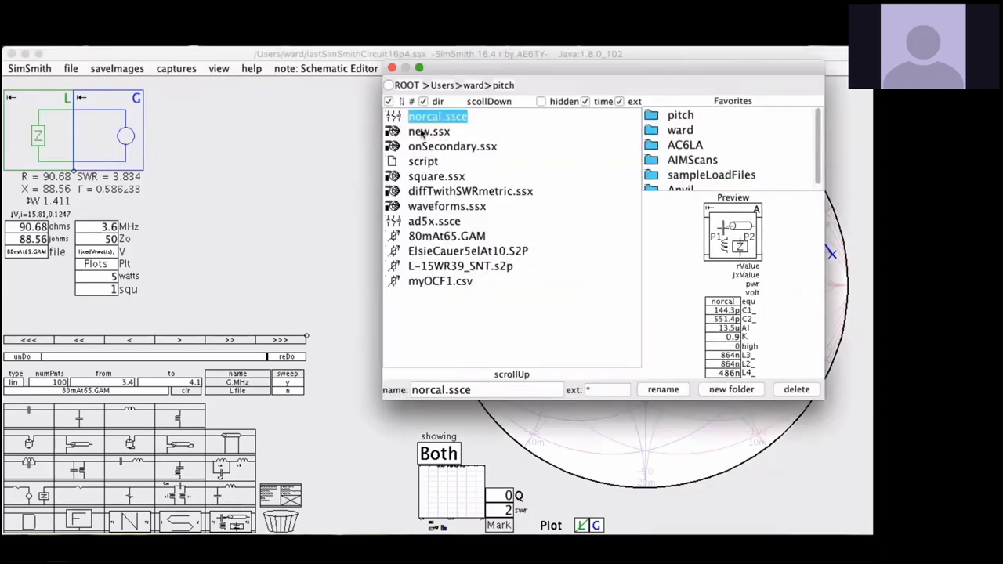
{"action": "double_click", "coordinate": [429, 117]}
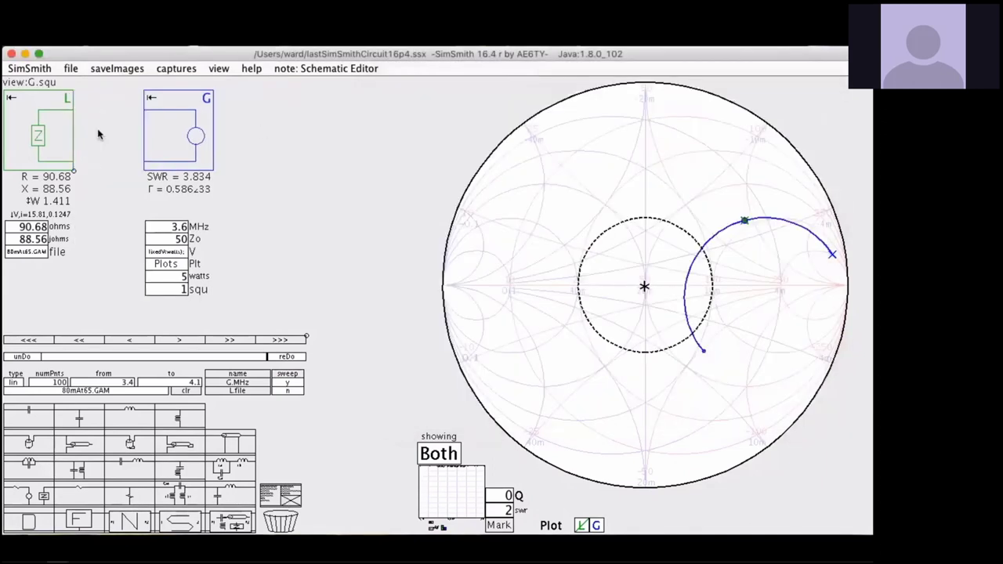
{"action": "left_click", "coordinate": [107, 226]}
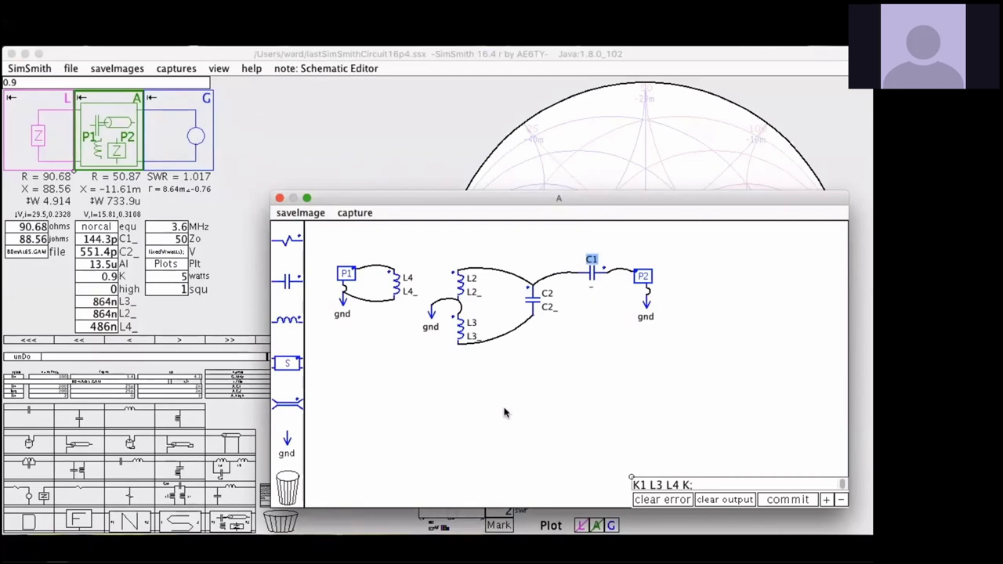
{"action": "key", "text": "super+w"}
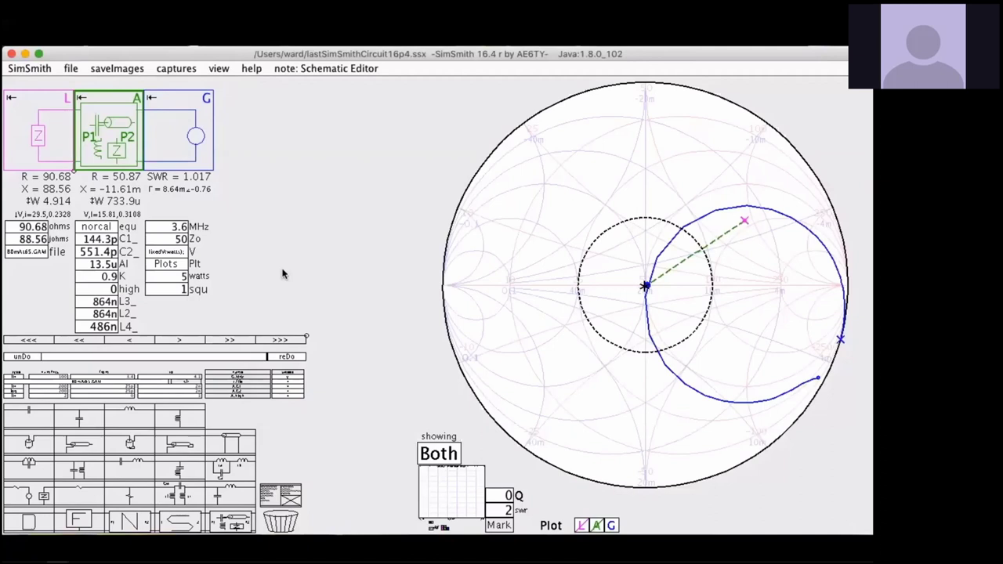
Switch to the rectangular frequency plot and briefly display generator G's SWR and load L's power traces
{"action": "left_click", "coordinate": [459, 495]}
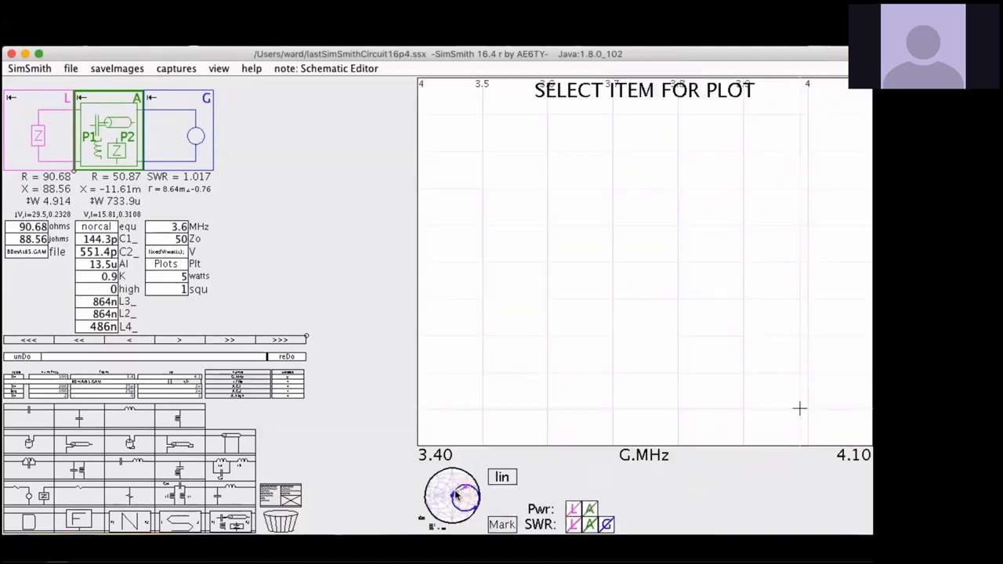
{"action": "left_click", "coordinate": [608, 524]}
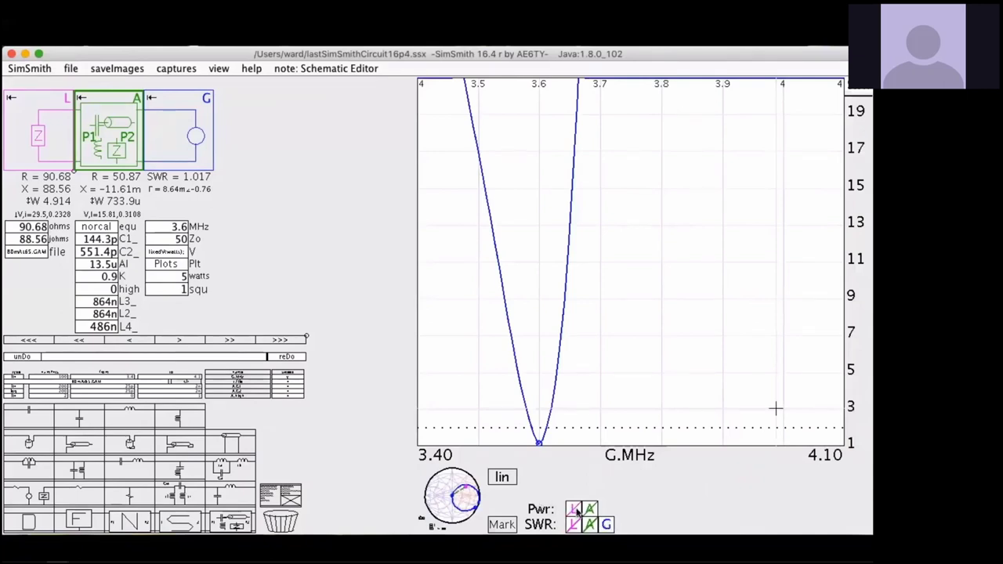
{"action": "left_click", "coordinate": [572, 509]}
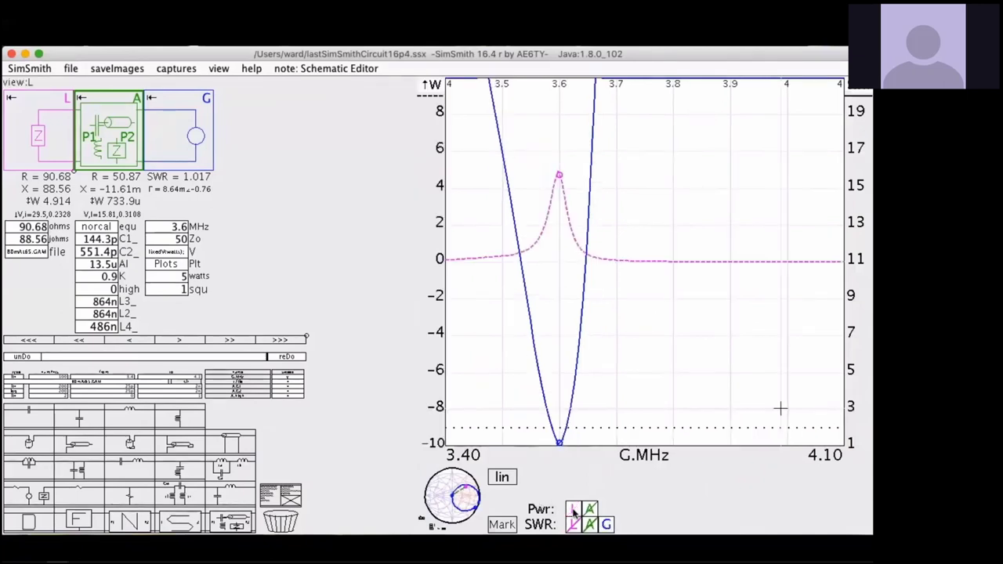
{"action": "left_click", "coordinate": [608, 524]}
{"action": "left_click", "coordinate": [573, 511]}
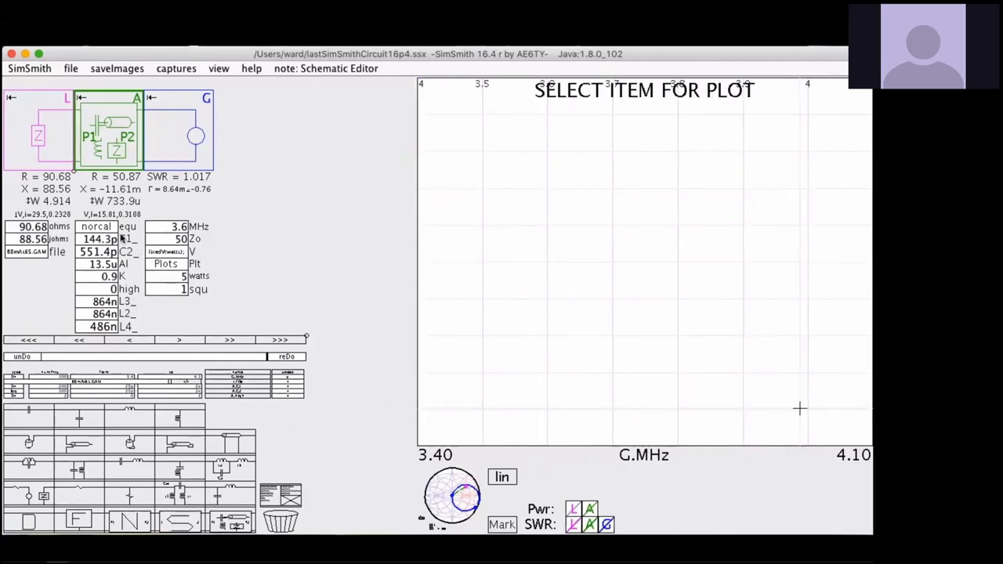
Enable the Wave V plot for capacitor C1 inside the norcal block's schematic
{"action": "left_click", "coordinate": [107, 229]}
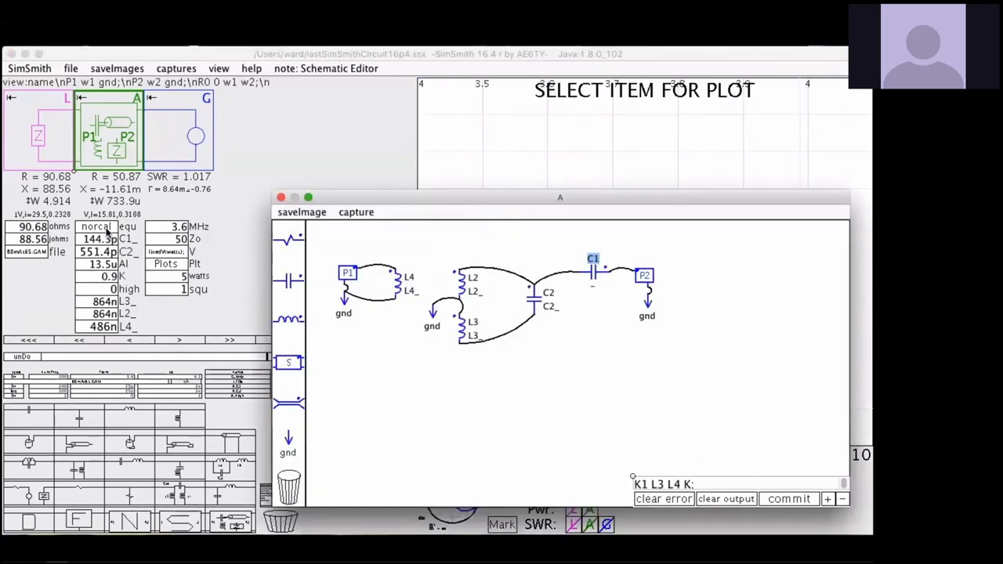
{"action": "left_click", "coordinate": [595, 272]}
{"action": "left_click", "coordinate": [603, 302]}
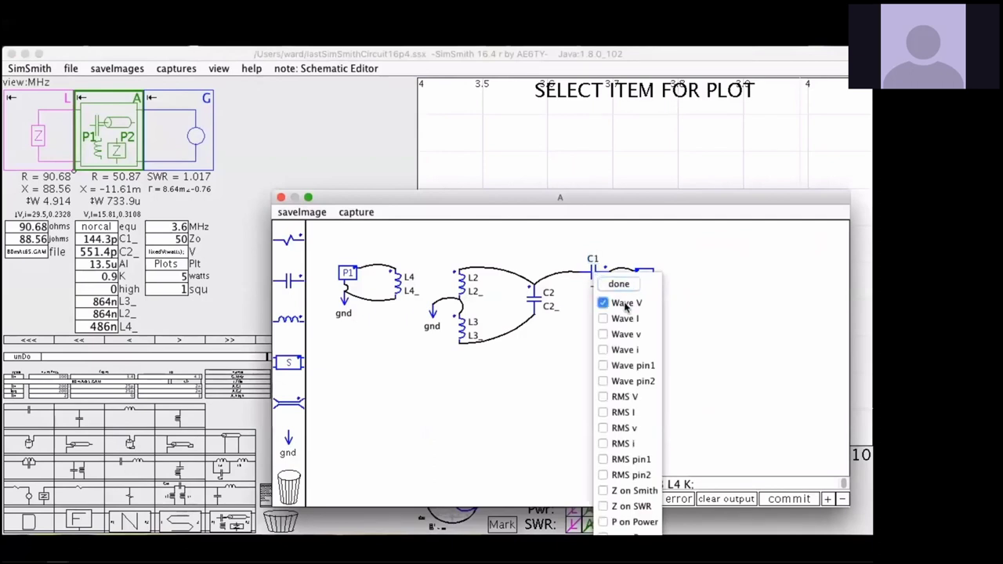
{"action": "left_click", "coordinate": [281, 197]}
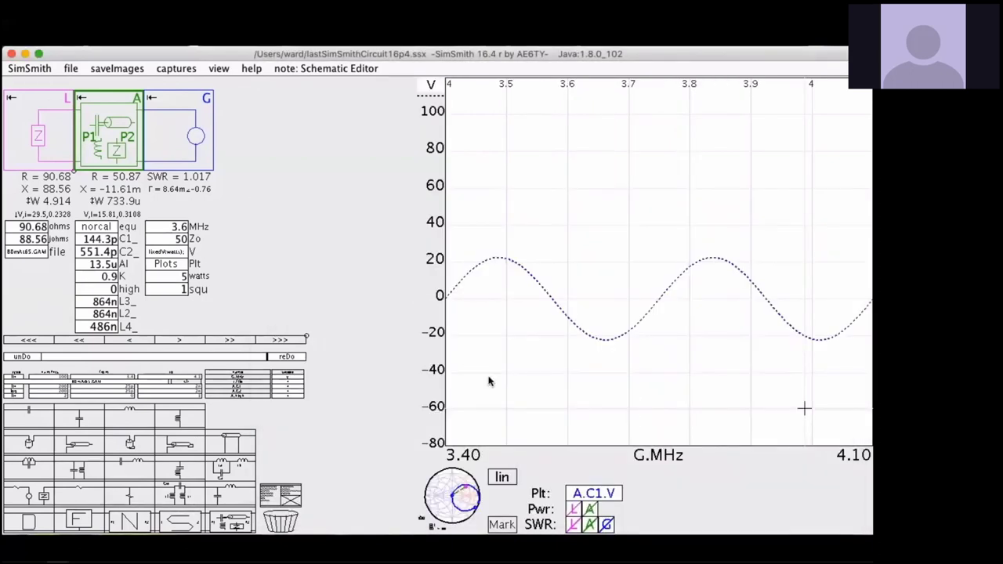
Set the generator's squ value to 7 to drive the circuit with a square-like waveform
{"action": "left_click", "coordinate": [181, 289]}
{"action": "type", "text": "7"}
{"action": "key", "text": "Return"}
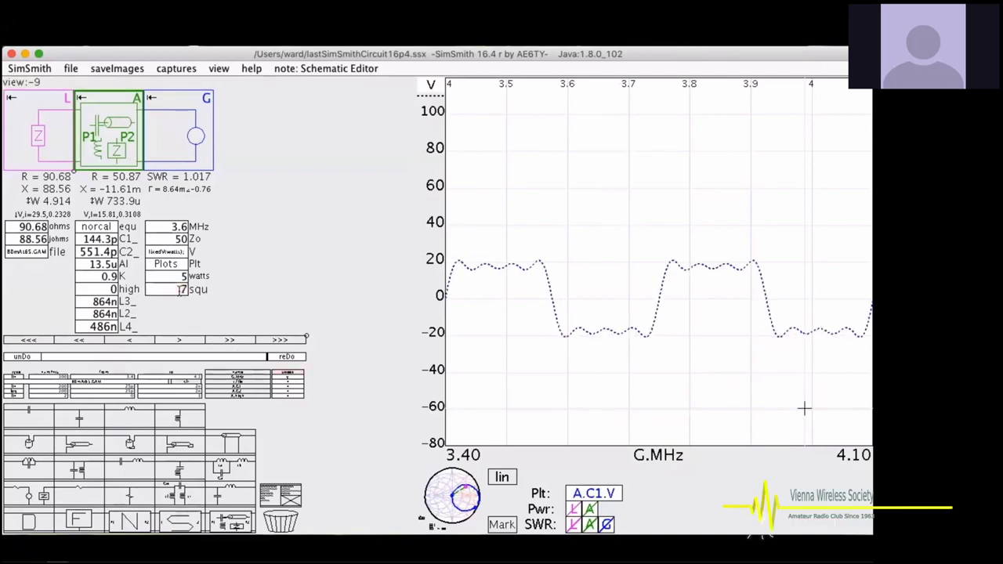
{"action": "left_click", "coordinate": [181, 289]}
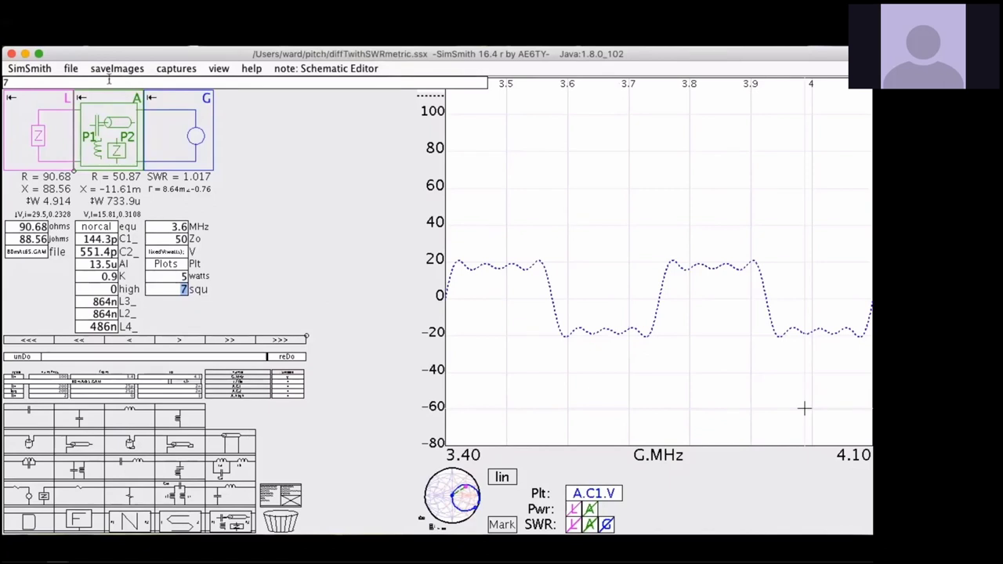
Load the circuit description diffTwithSWRmetric.ssx and examine the generator's Plots script
{"action": "left_click", "coordinate": [70, 69]}
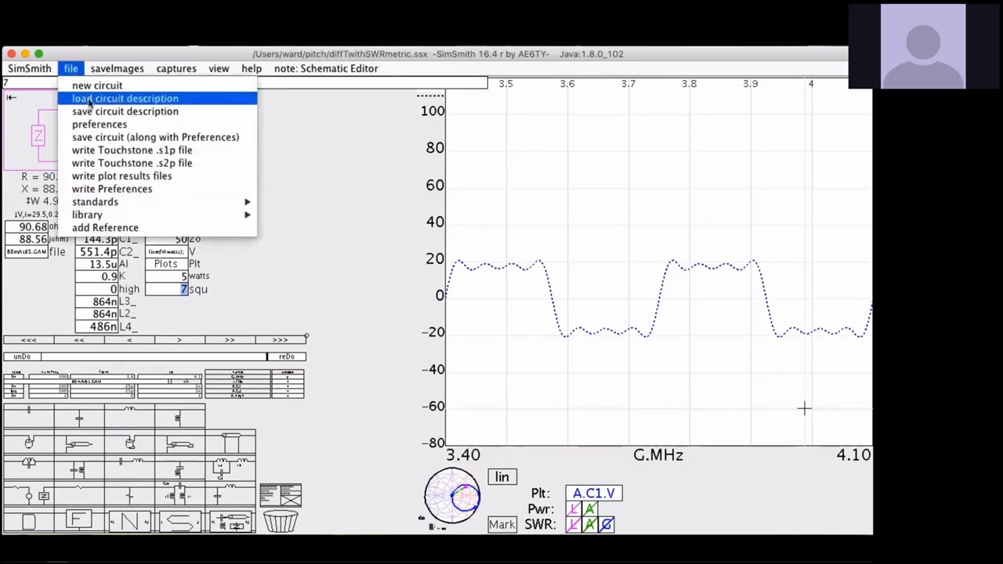
{"action": "left_click", "coordinate": [90, 100]}
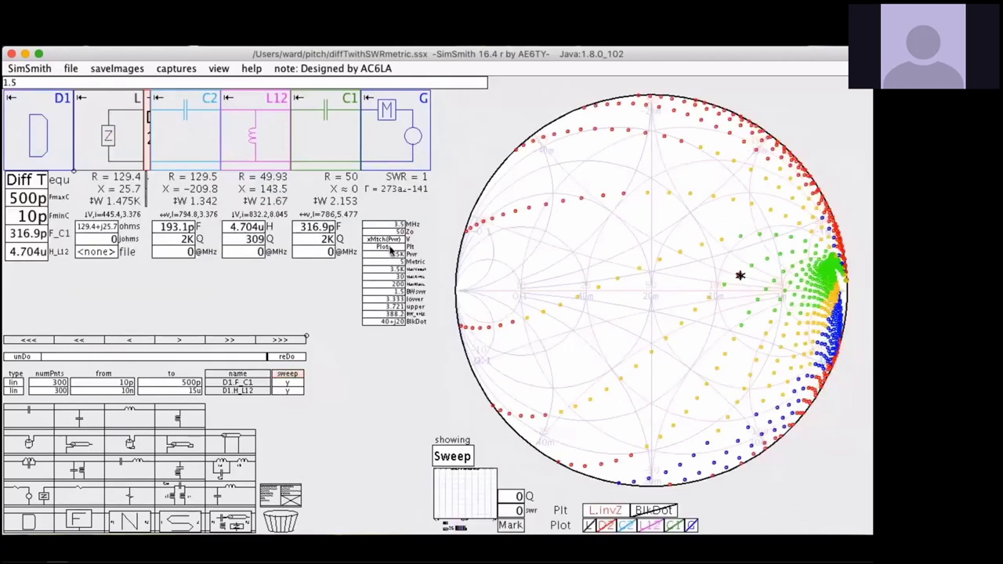
{"action": "left_click", "coordinate": [389, 249]}
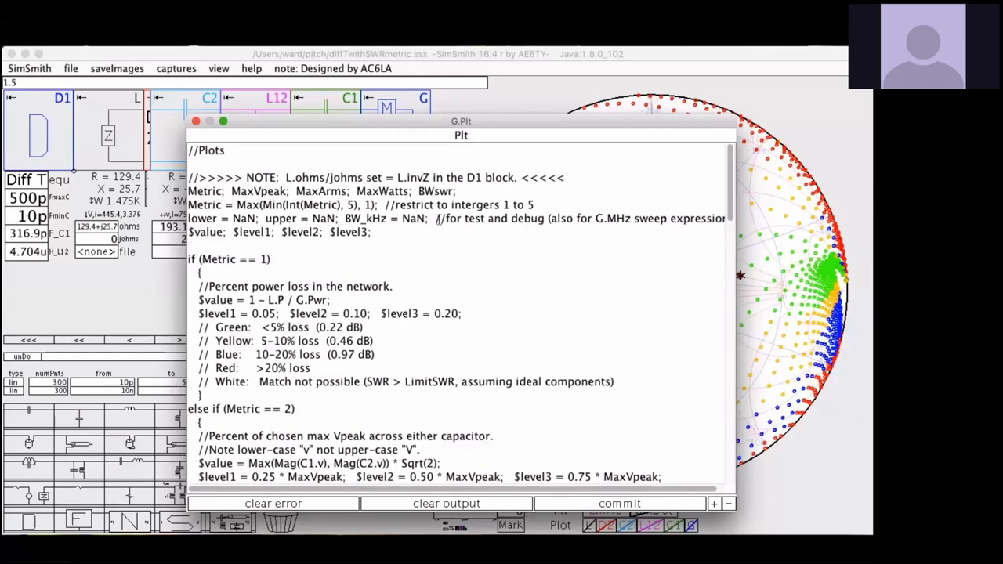
{"action": "left_click", "coordinate": [196, 124]}
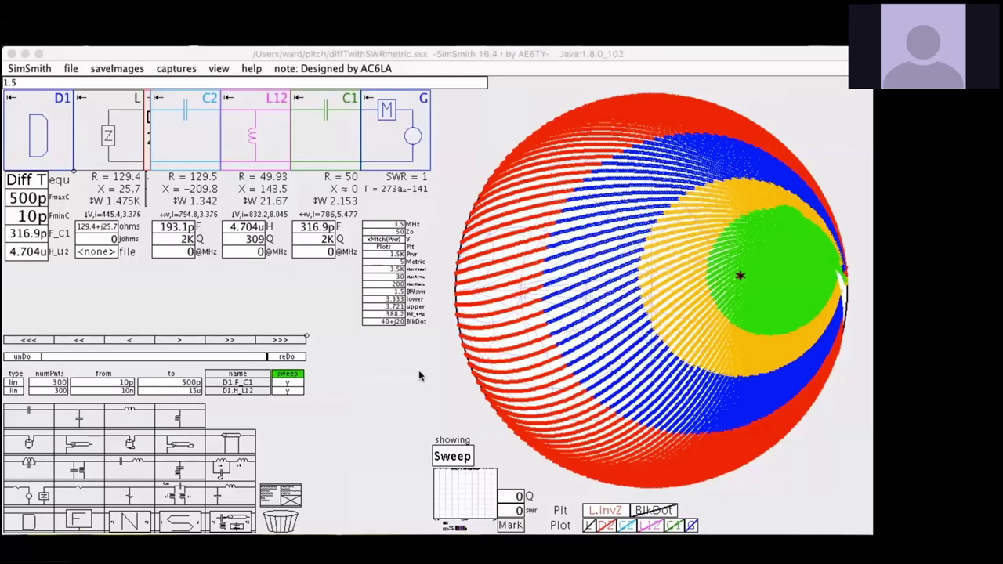
{"action": "key", "text": "super+Tab"}
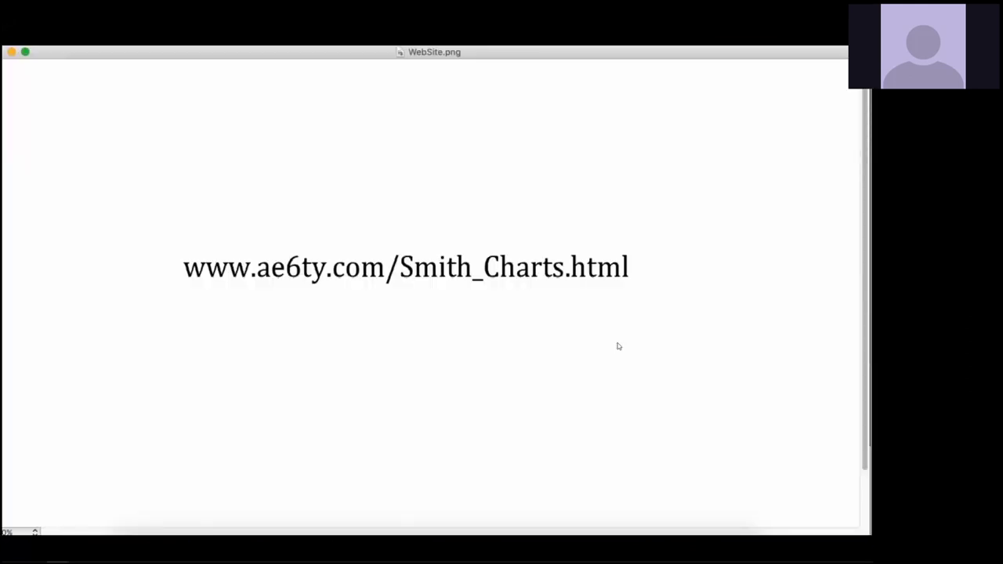
{"action": "key", "text": "super+Tab"}
{"action": "key", "text": "Right"}
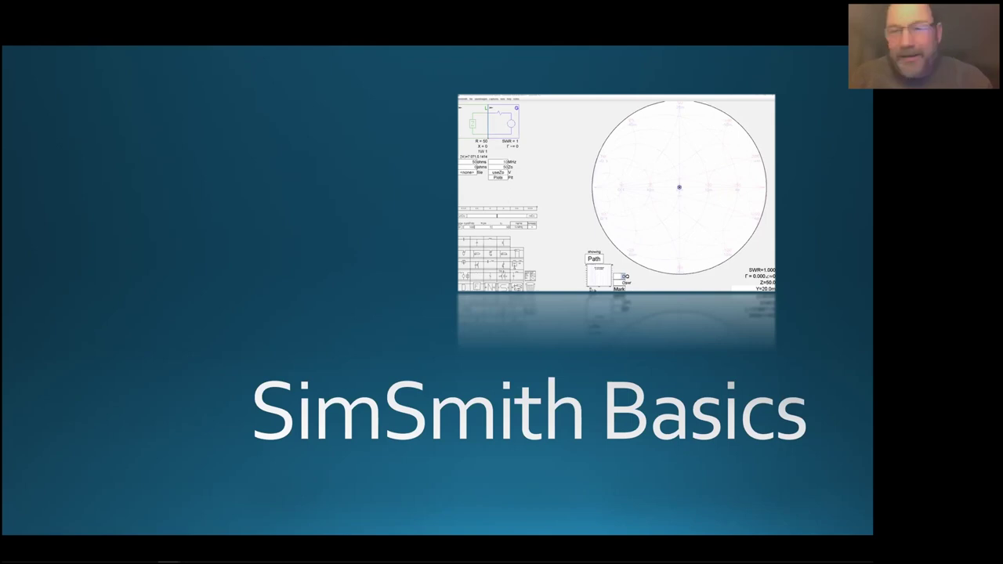
{"action": "key", "text": "Right"}
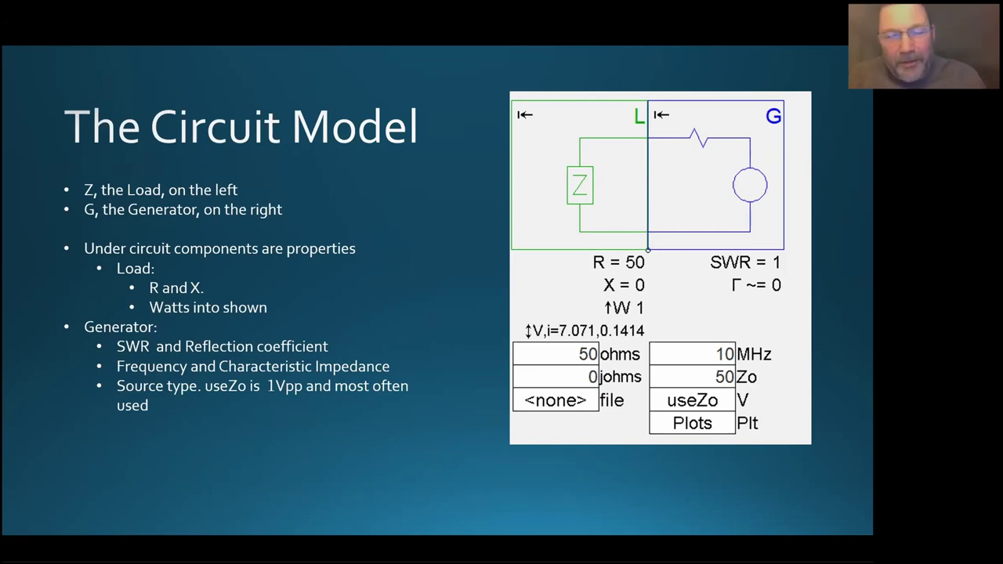
Switch to SimSmith and place the marker at several Smith chart points, including the 50-ohm centre, to examine their SWR and impedance
{"action": "key", "text": "alt+Tab"}
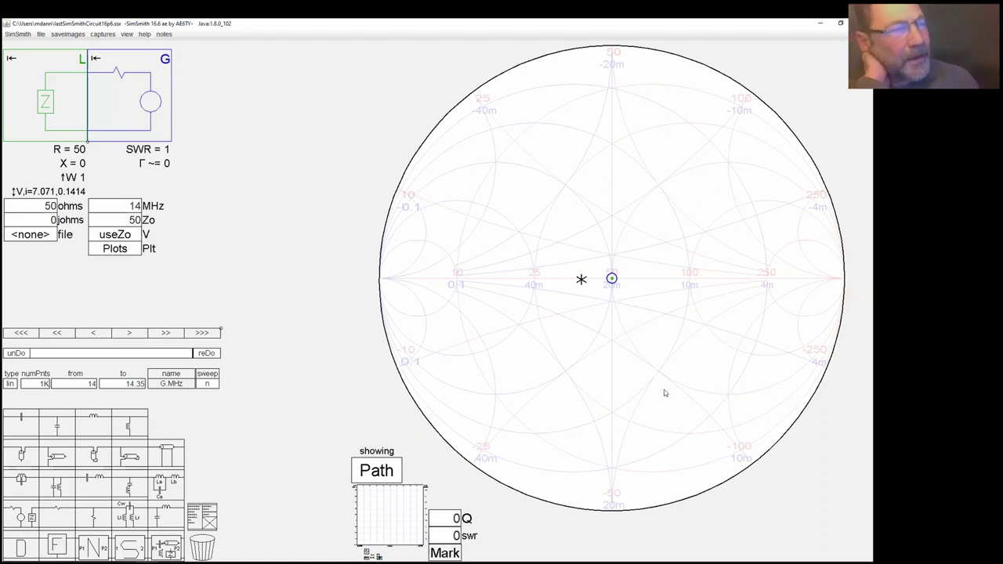
{"action": "mouse_move", "coordinate": [581, 279]}
{"action": "left_mouse_down"}
{"action": "mouse_move", "coordinate": [658, 107]}
{"action": "mouse_move", "coordinate": [656, 89]}
{"action": "left_mouse_up"}
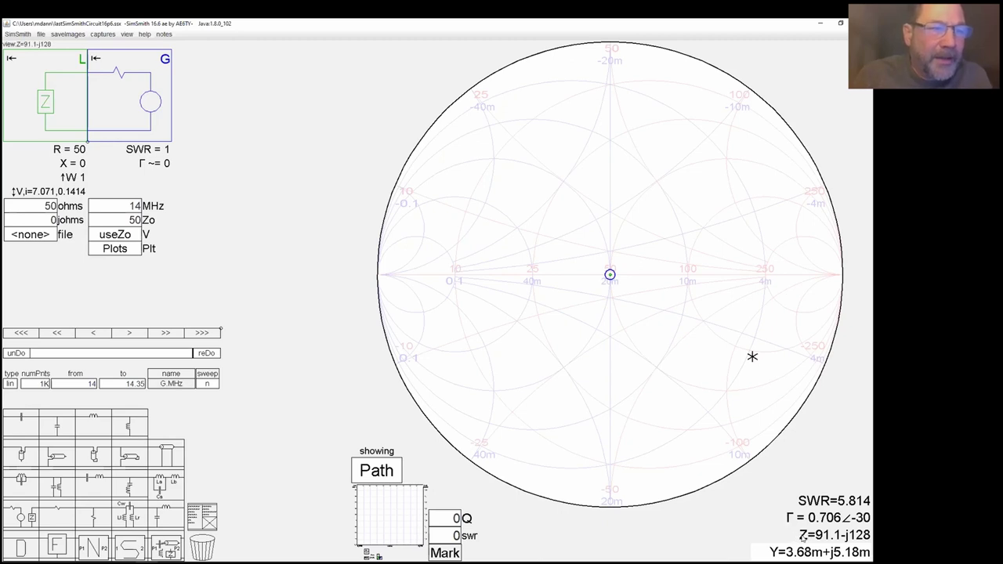
{"action": "left_click", "coordinate": [609, 275]}
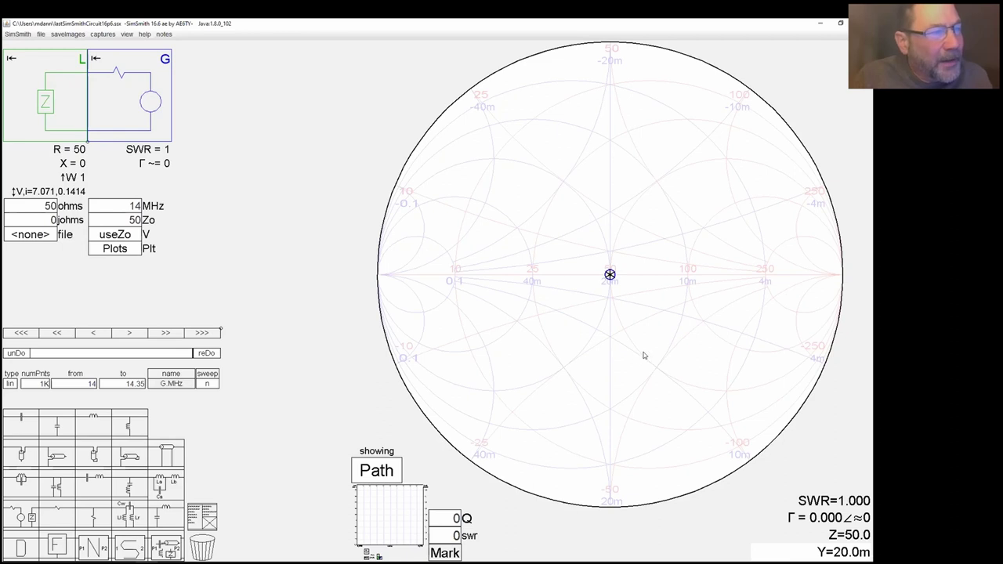
{"action": "left_click", "coordinate": [693, 387]}
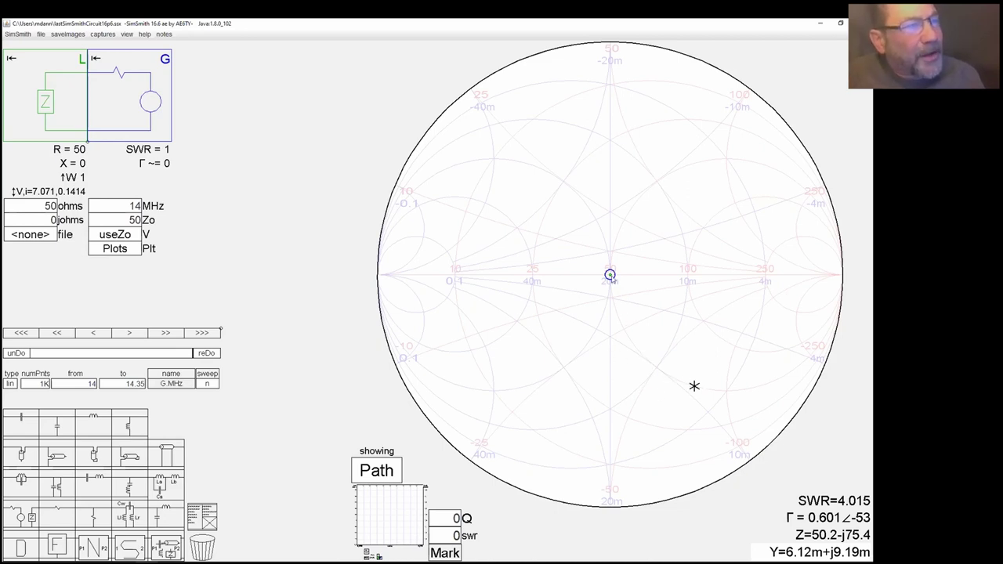
{"action": "left_click", "coordinate": [687, 166]}
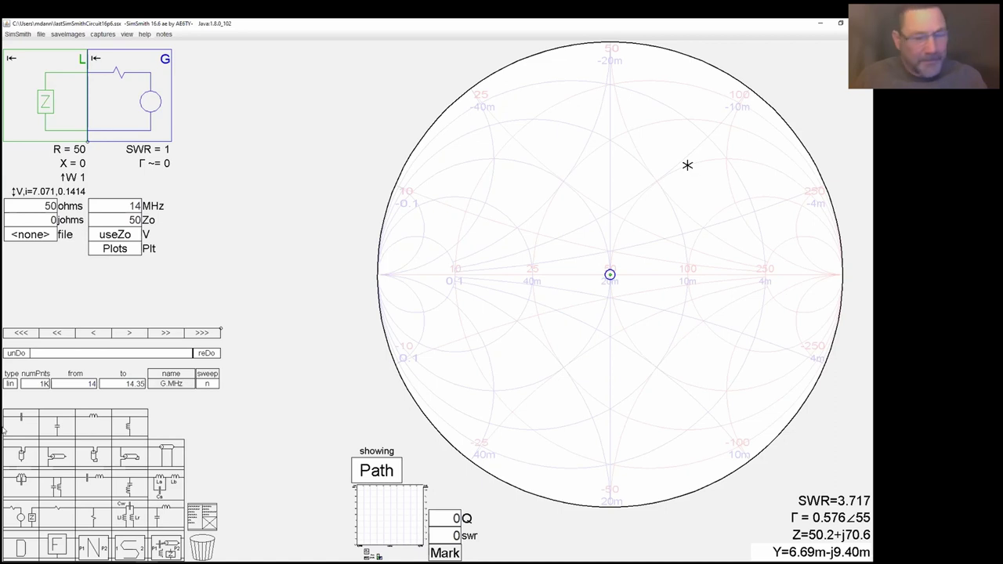
Switch to the slide show and advance to the slide "Move the Impedance seen at Generator"
{"action": "key", "text": "alt+Tab"}
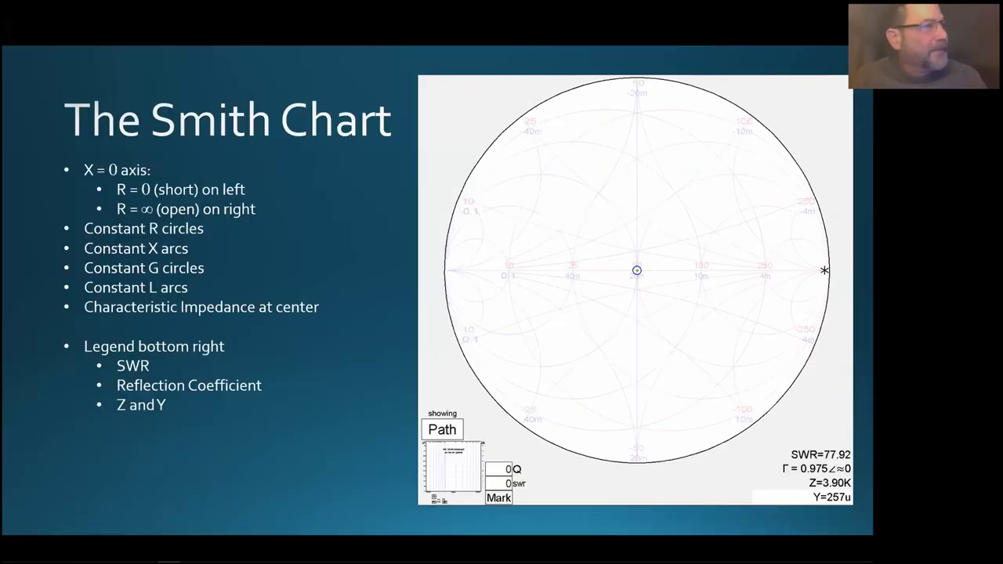
{"action": "key", "text": "Right"}
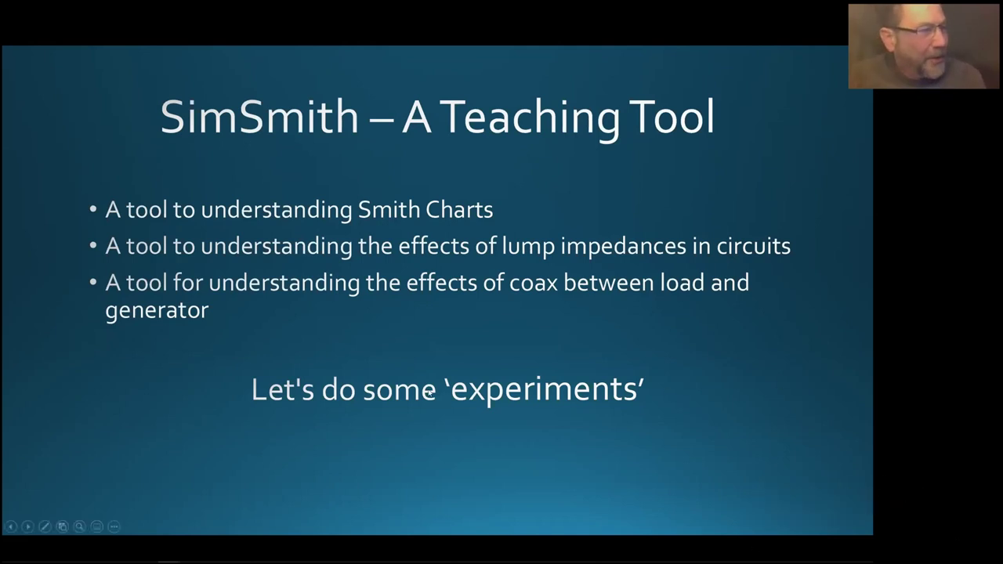
{"action": "left_click", "coordinate": [407, 370]}
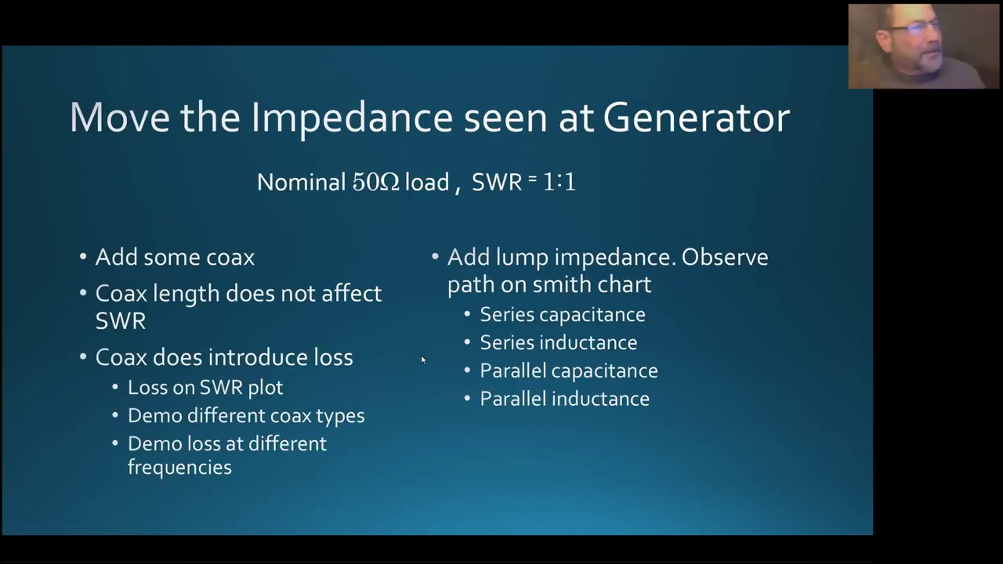
Switch to SimSmith, insert a transmission line between the load and generator, and vary its length, ending at 10.43 ft
{"action": "key", "text": "alt+Tab"}
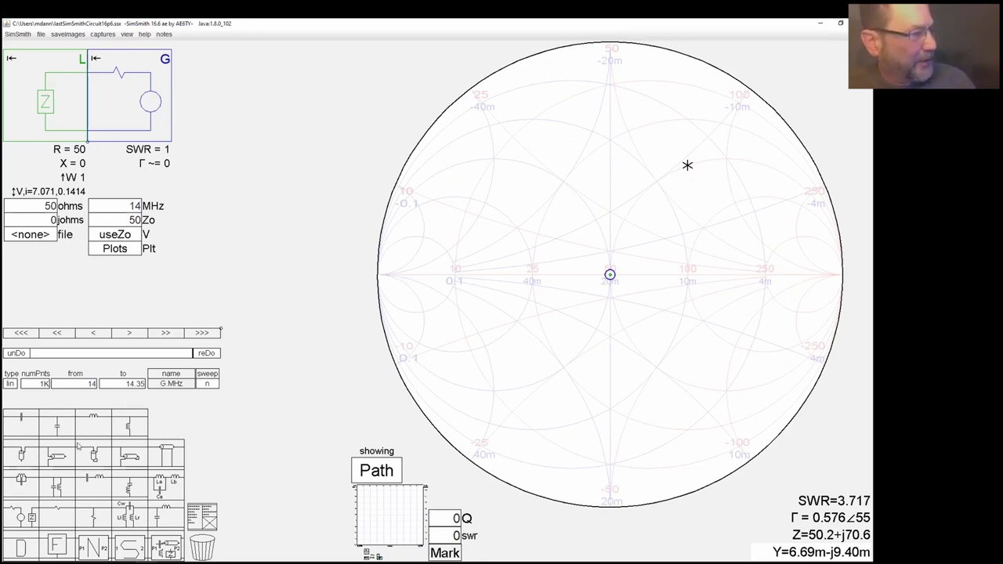
{"action": "left_click_drag", "start_coordinate": [168, 453], "coordinate": [129, 90]}
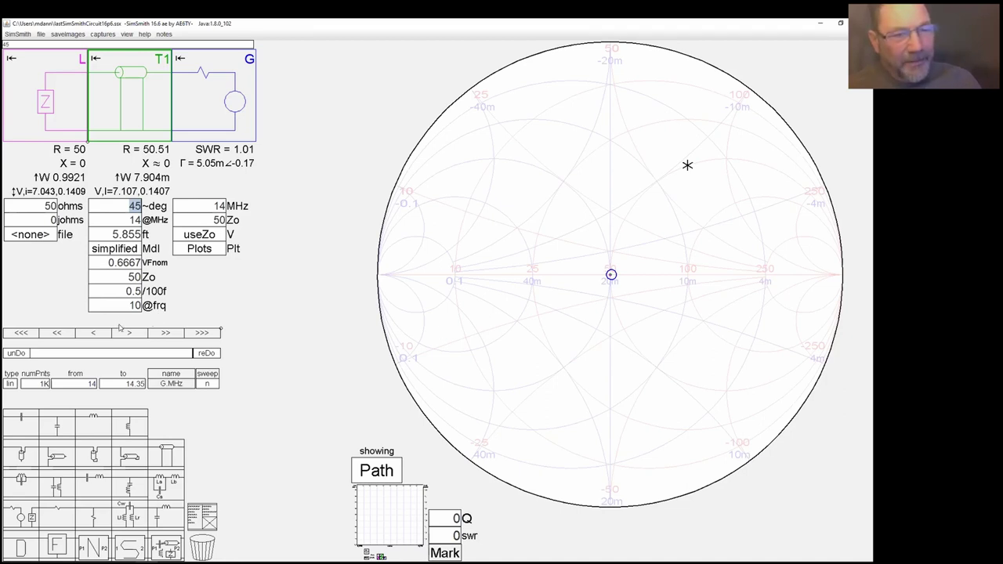
{"action": "left_click", "coordinate": [112, 234]}
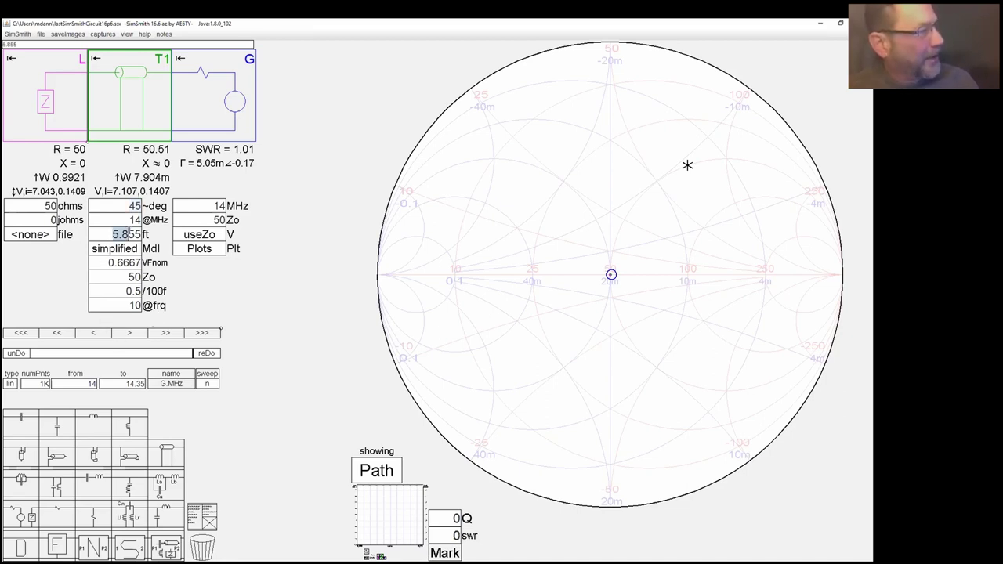
{"action": "scroll", "coordinate": [126, 234], "scroll_direction": "down", "scroll_amount": 3}
{"action": "scroll", "coordinate": [125, 233], "scroll_direction": "up", "scroll_amount": 6}
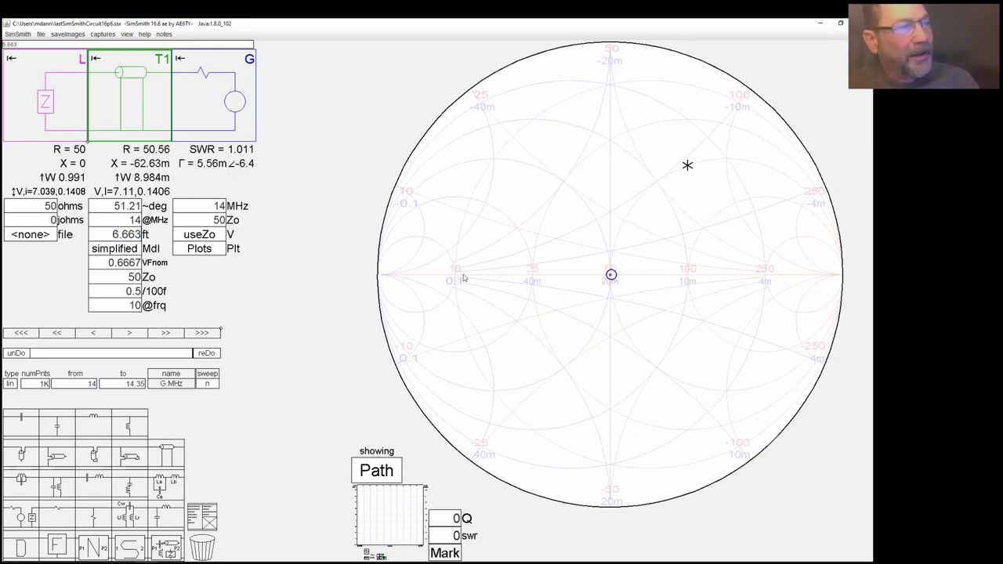
{"action": "scroll", "coordinate": [116, 233], "scroll_direction": "down", "scroll_amount": 2}
{"action": "scroll", "coordinate": [116, 234], "scroll_direction": "up", "scroll_amount": 8}
{"action": "scroll", "coordinate": [116, 234], "scroll_direction": "up", "scroll_amount": 6}
{"action": "scroll", "coordinate": [116, 233], "scroll_direction": "down", "scroll_amount": 2}
{"action": "scroll", "coordinate": [114, 234], "scroll_direction": "down", "scroll_amount": 5}
{"action": "scroll", "coordinate": [114, 235], "scroll_direction": "up", "scroll_amount": 8}
{"action": "scroll", "coordinate": [114, 235], "scroll_direction": "up", "scroll_amount": 3}
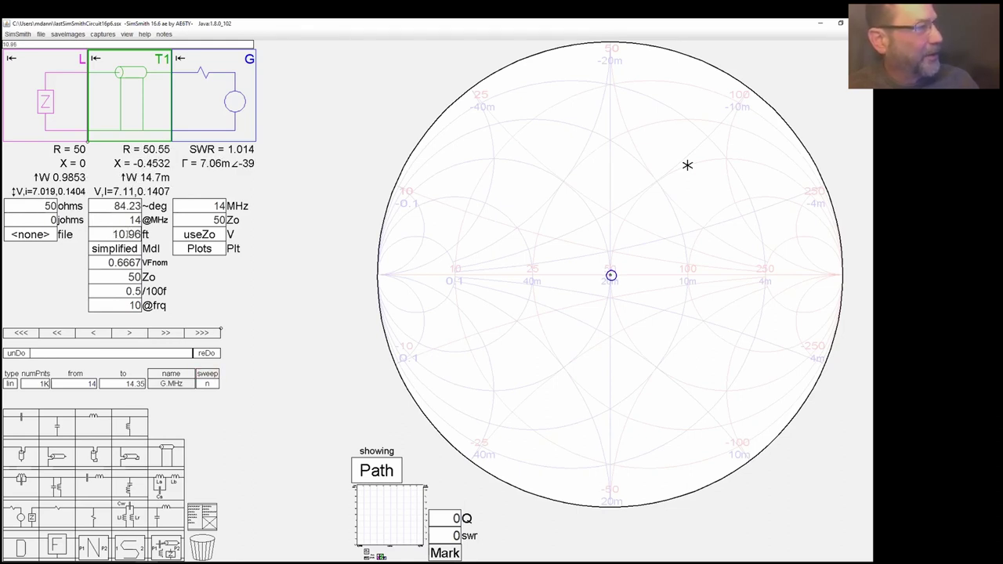
{"action": "scroll", "coordinate": [130, 234], "scroll_direction": "down", "scroll_amount": 3}
{"action": "scroll", "coordinate": [130, 235], "scroll_direction": "up", "scroll_amount": 1}
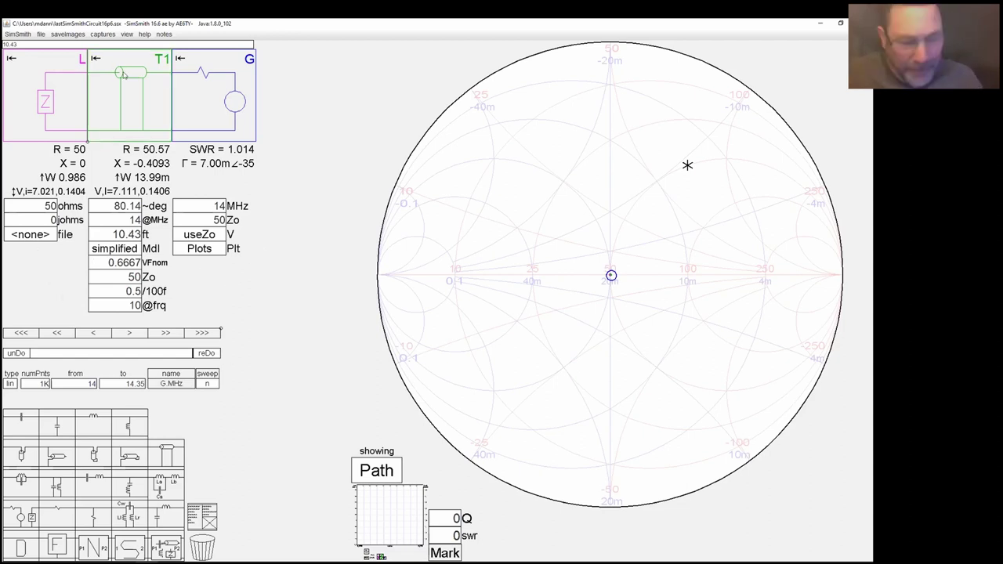
Replace the transmission line with a series capacitor between the load and the generator
{"action": "key", "text": "Delete"}
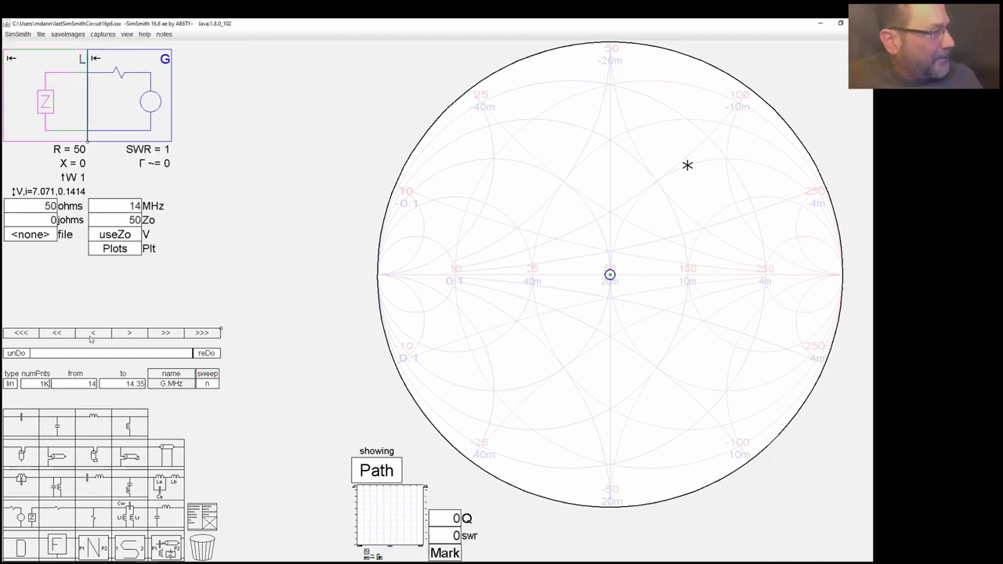
{"action": "left_click_drag", "start_coordinate": [14, 429], "coordinate": [345, 270]}
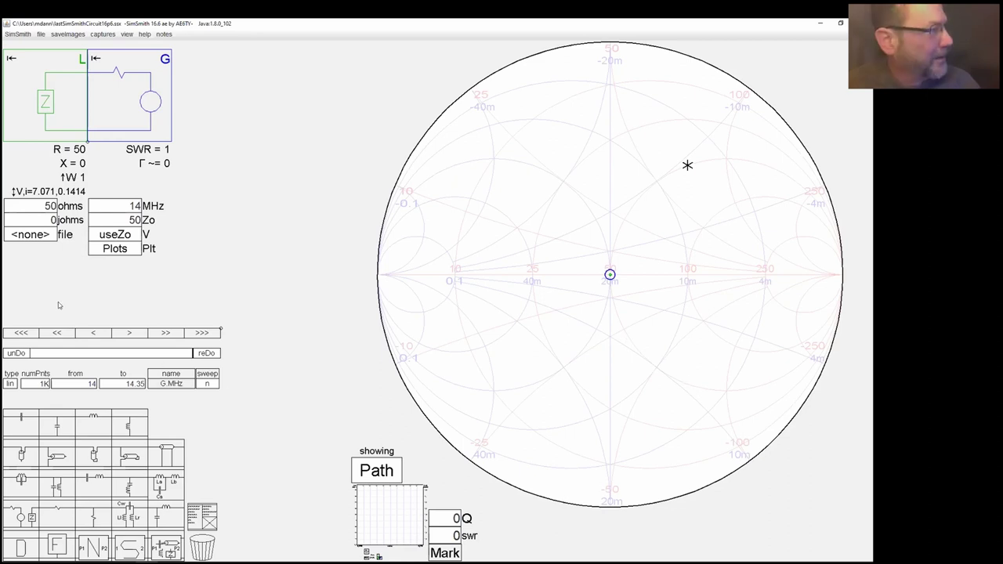
{"action": "left_click_drag", "start_coordinate": [26, 451], "coordinate": [133, 120]}
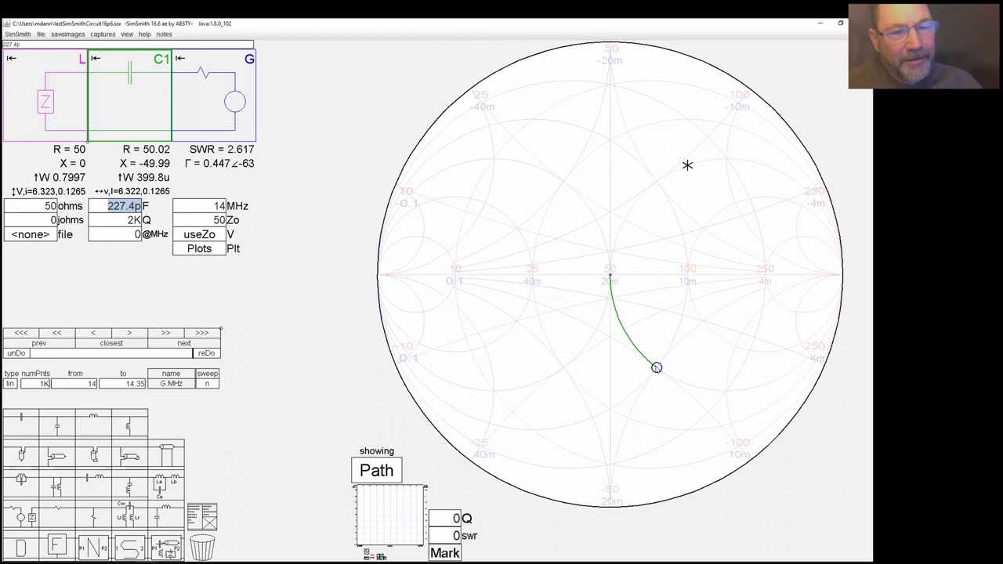
Replace the series capacitor with a series inductor and vary its inductance up and down, ending at 401.2 nH
{"action": "key", "text": "Delete"}
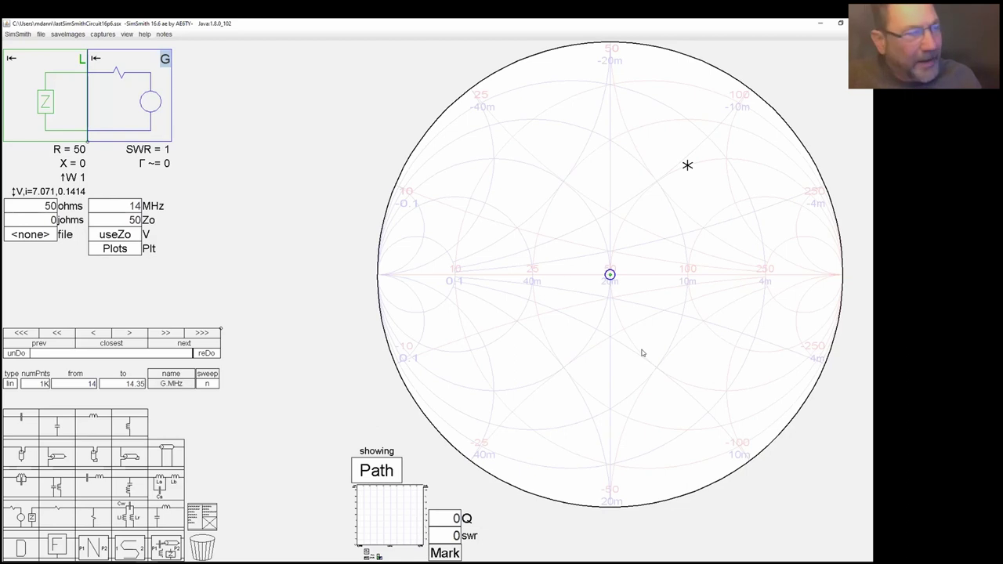
{"action": "left_click_drag", "start_coordinate": [110, 427], "coordinate": [133, 102]}
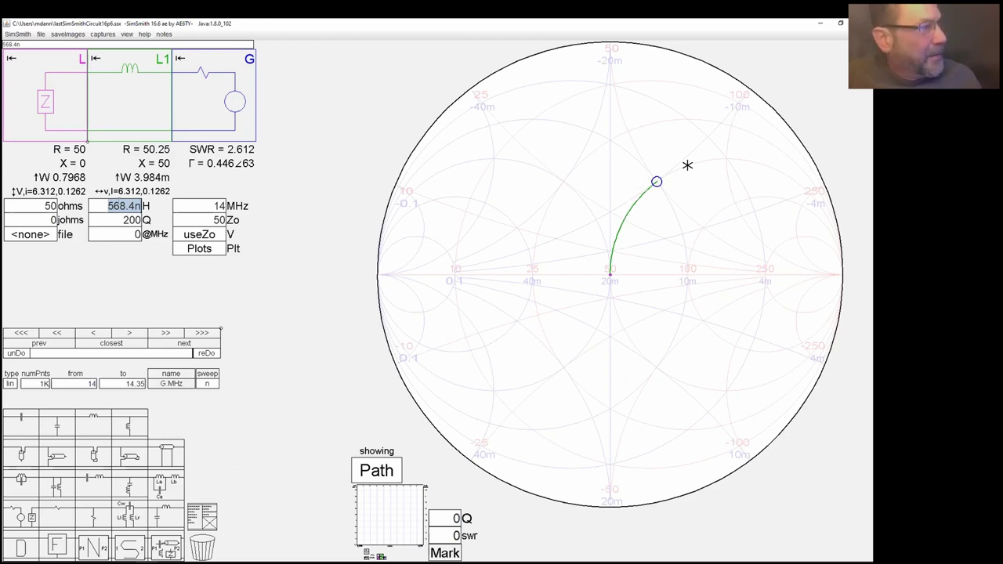
{"action": "left_click", "coordinate": [118, 205]}
{"action": "scroll", "coordinate": [118, 205], "scroll_direction": "down", "scroll_amount": 3}
{"action": "scroll", "coordinate": [120, 205], "scroll_direction": "up", "scroll_amount": 10}
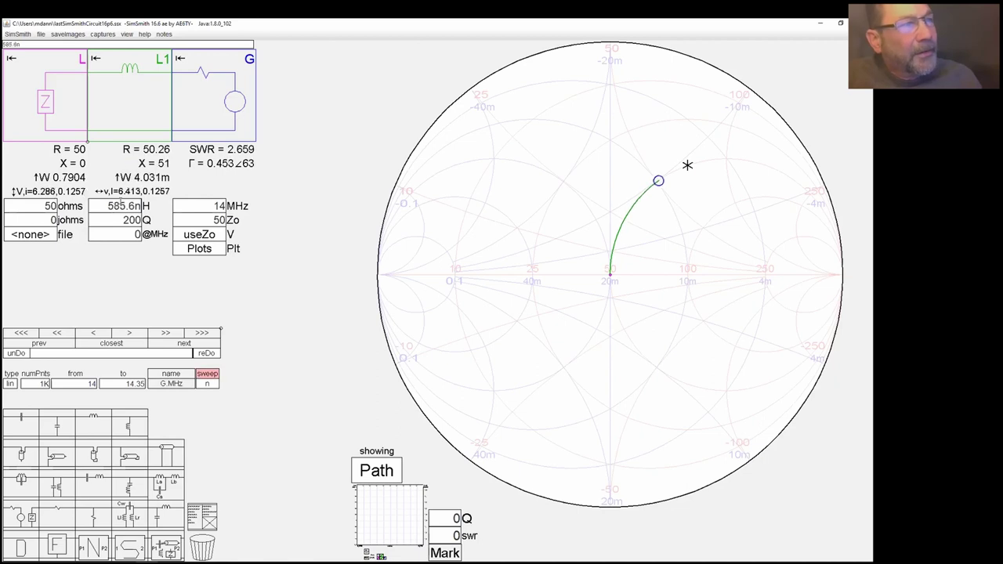
{"action": "scroll", "coordinate": [120, 205], "scroll_direction": "up", "scroll_amount": 9}
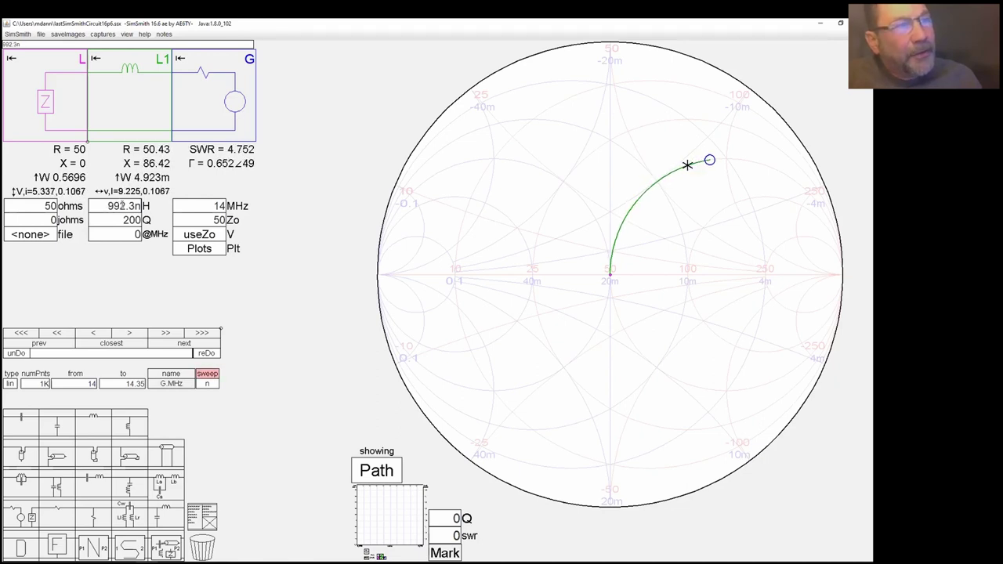
{"action": "scroll", "coordinate": [114, 205], "scroll_direction": "up", "scroll_amount": 4}
{"action": "scroll", "coordinate": [115, 206], "scroll_direction": "down", "scroll_amount": 10}
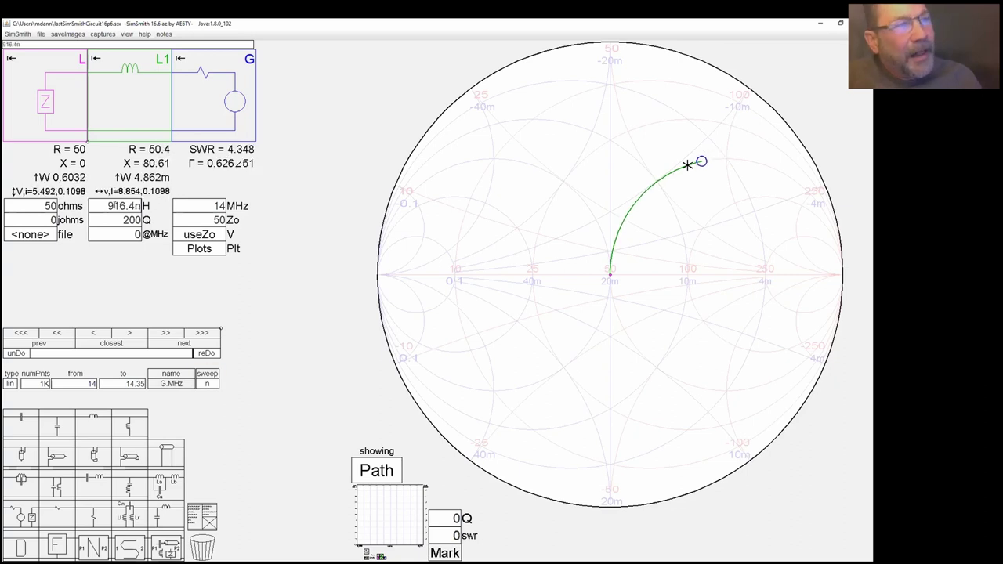
{"action": "scroll", "coordinate": [109, 206], "scroll_direction": "down", "scroll_amount": 8}
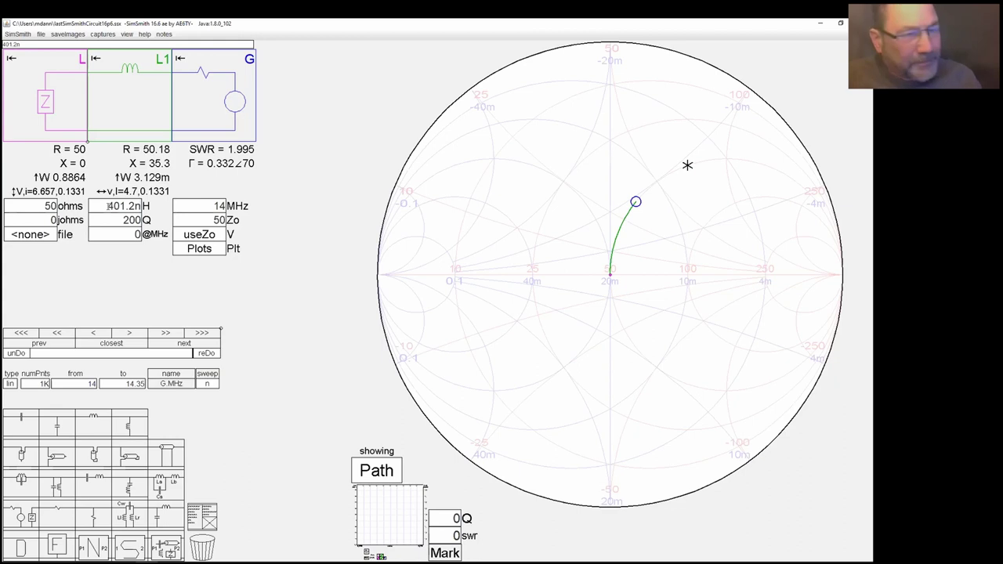
Replace the series inductor with a parallel capacitor between the load and the generator
{"action": "key", "text": "Delete"}
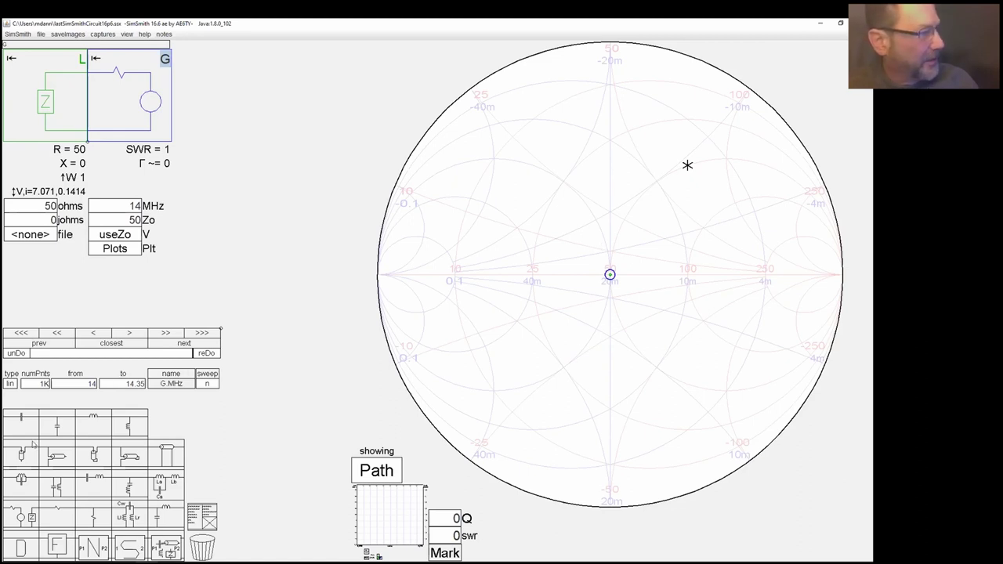
{"action": "left_click", "coordinate": [57, 427]}
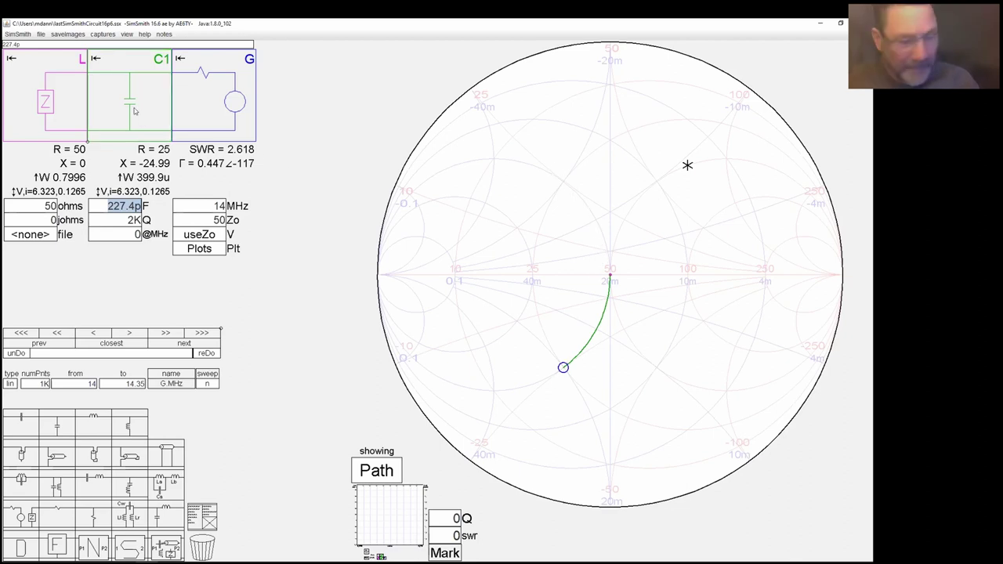
Try a parallel inductor in place of the parallel capacitor, reducing it to 266.8 nH, and remove it from the circuit
{"action": "key", "text": "Delete"}
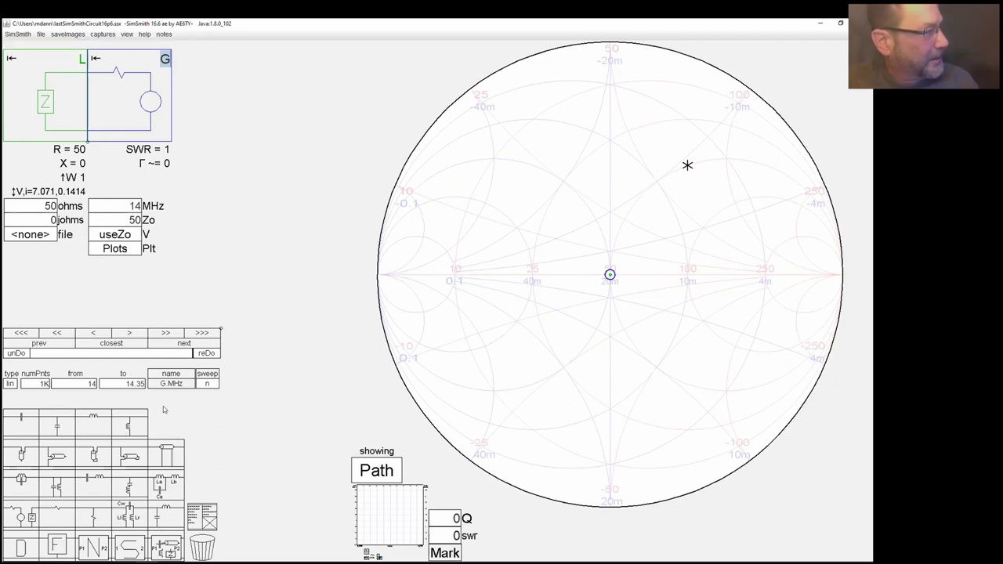
{"action": "left_click", "coordinate": [132, 431]}
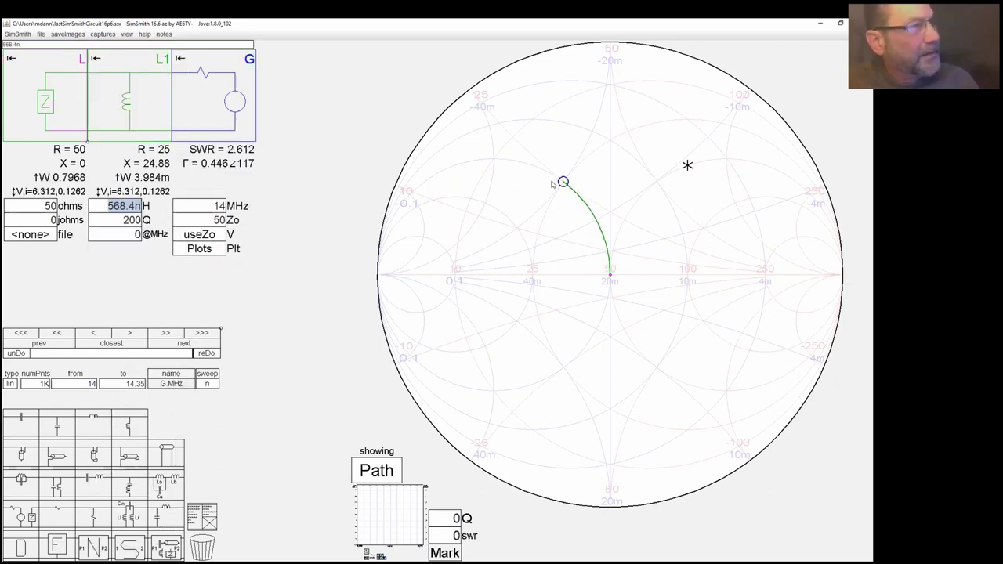
{"action": "scroll", "coordinate": [103, 220], "scroll_direction": "down", "scroll_amount": 10}
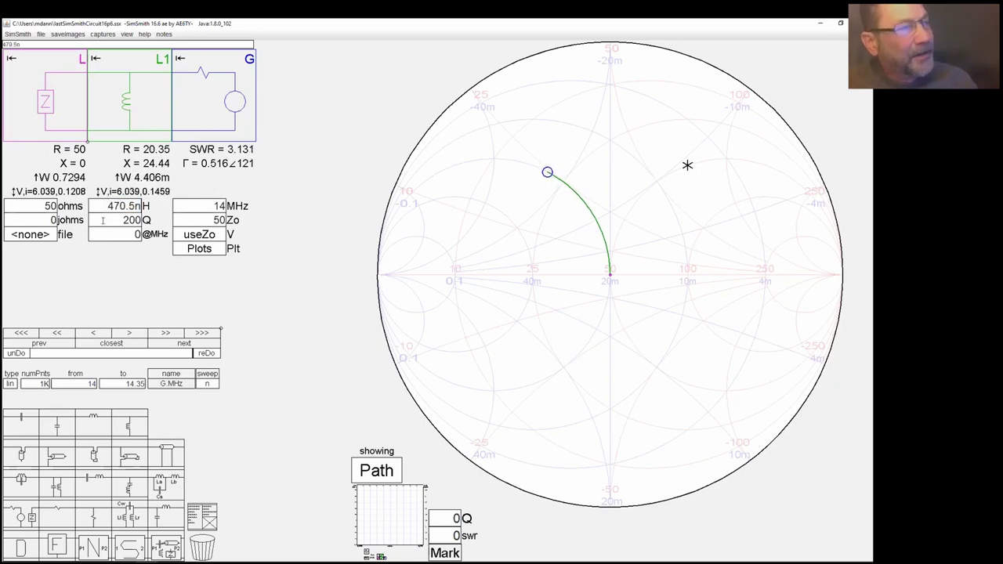
{"action": "scroll", "coordinate": [109, 206], "scroll_direction": "down", "scroll_amount": 12}
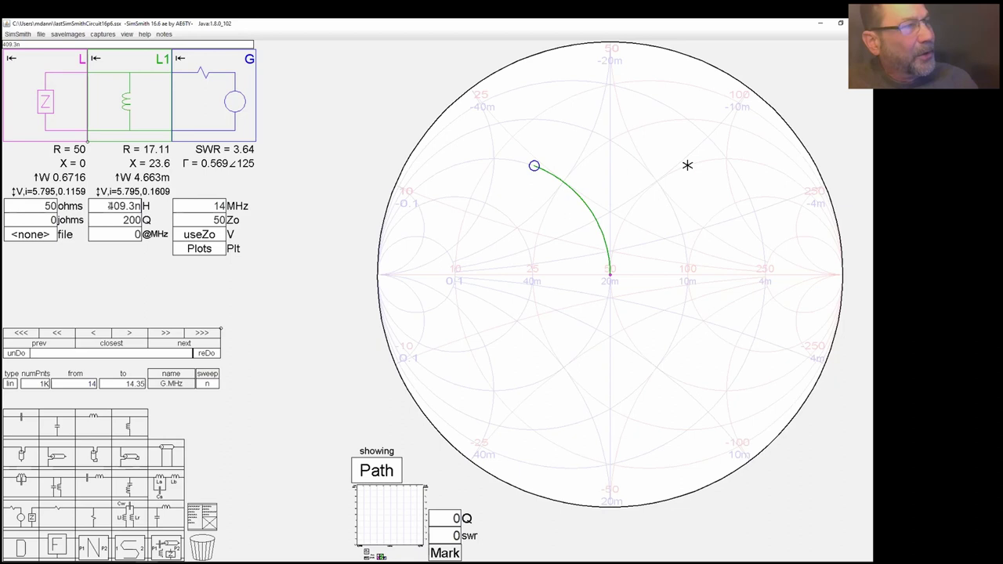
{"action": "scroll", "coordinate": [109, 206], "scroll_direction": "down", "scroll_amount": 13}
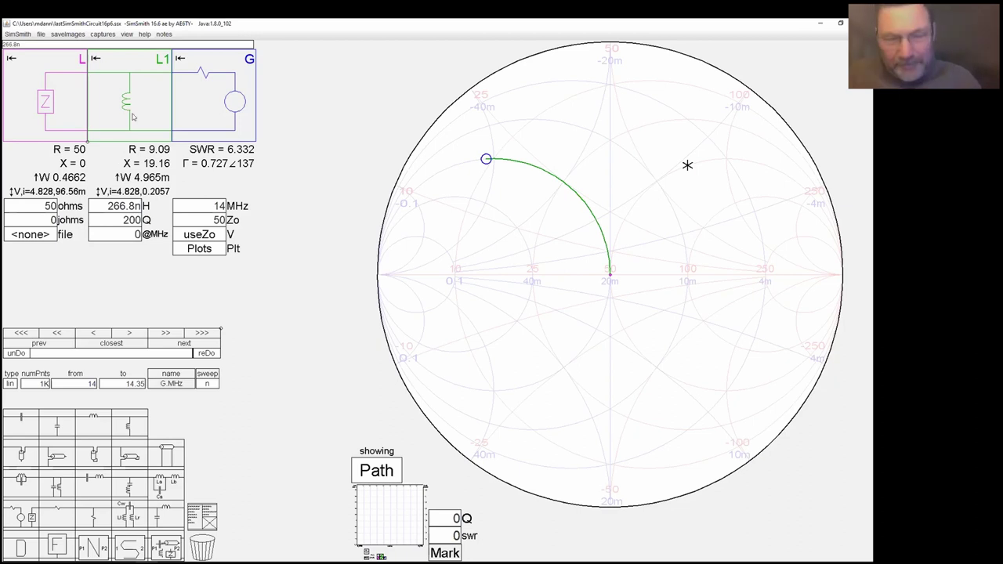
{"action": "left_click_drag", "start_coordinate": [133, 117], "coordinate": [202, 547]}
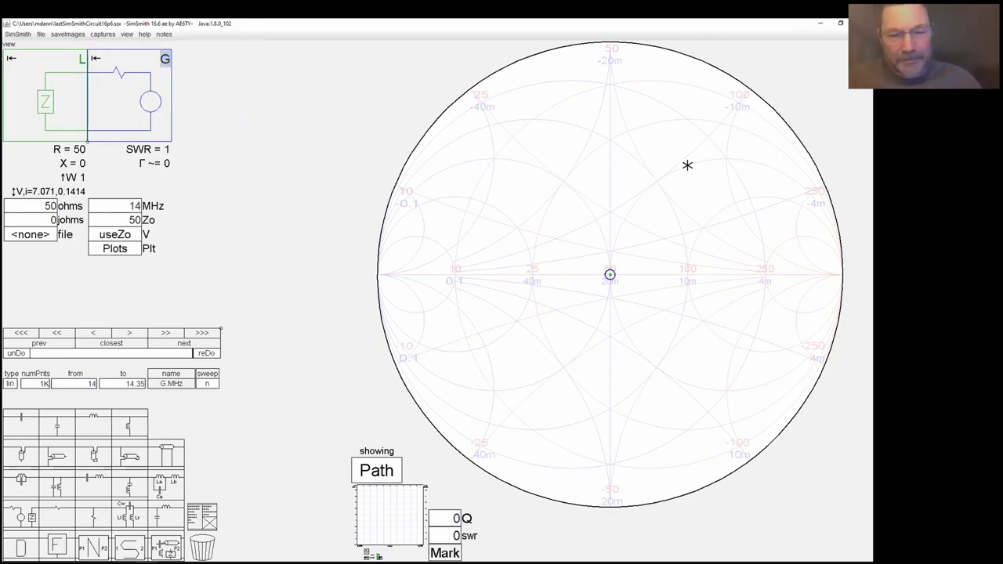
Switch to the slide show and advance to the slide on a capacitive load with SWR ≠ 1:1
{"action": "key", "text": "alt+Tab"}
{"action": "key", "text": "Right"}
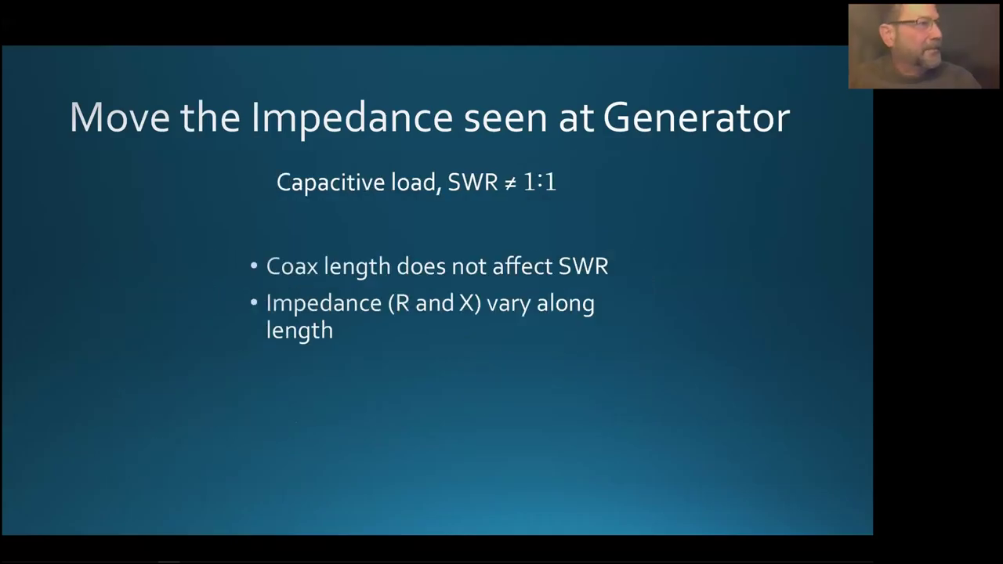
Switch to SimSmith, move the load impedance to 40.59 ohms and -57.91 johms, and insert a transmission line before the generator
{"action": "key", "text": "alt+Tab"}
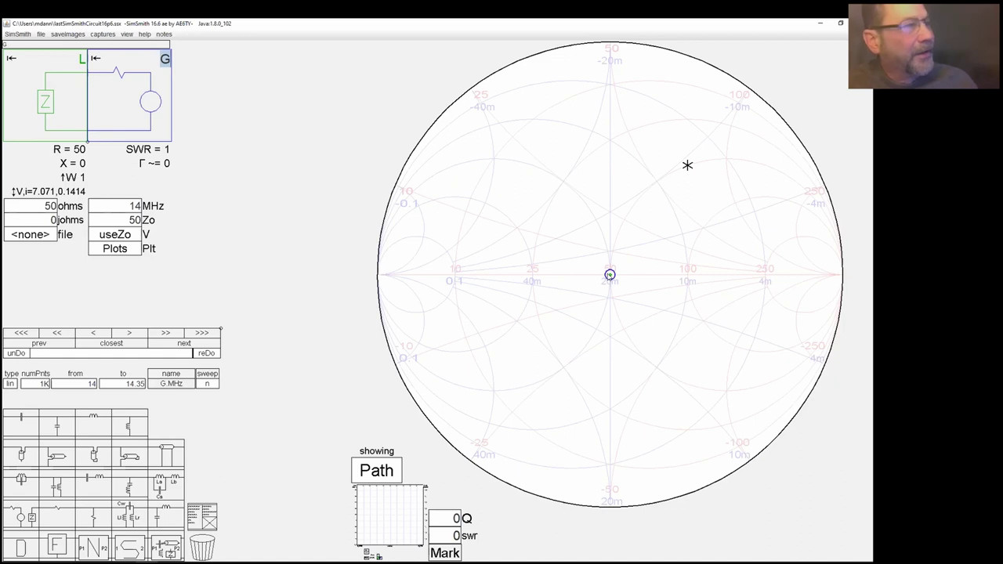
{"action": "mouse_move", "coordinate": [609, 275]}
{"action": "left_mouse_down"}
{"action": "mouse_move", "coordinate": [689, 365]}
{"action": "mouse_move", "coordinate": [645, 384]}
{"action": "mouse_move", "coordinate": [660, 390]}
{"action": "left_mouse_up"}
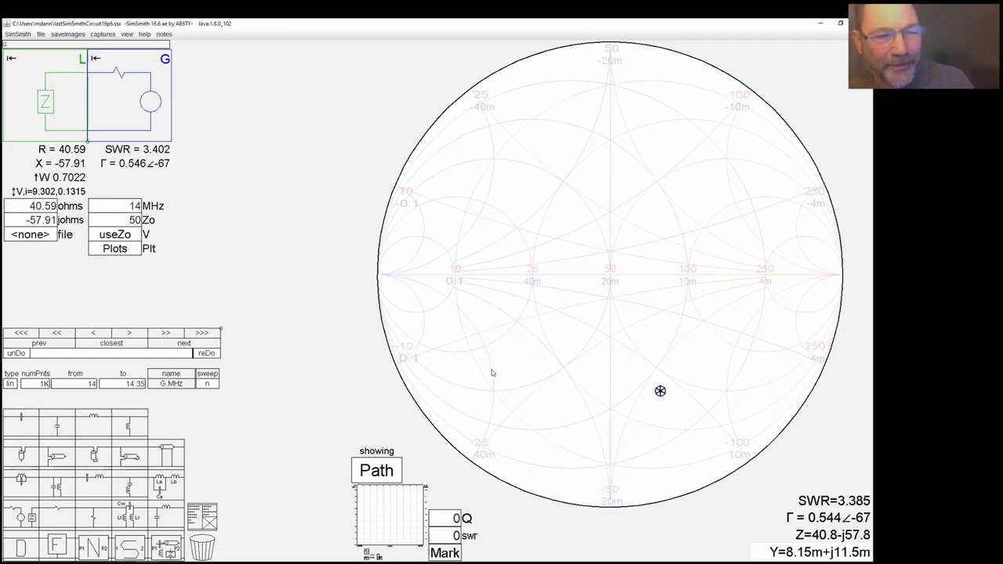
{"action": "mouse_move", "coordinate": [151, 459]}
{"action": "left_mouse_down"}
{"action": "mouse_move", "coordinate": [161, 439]}
{"action": "mouse_move", "coordinate": [130, 94]}
{"action": "left_mouse_up"}
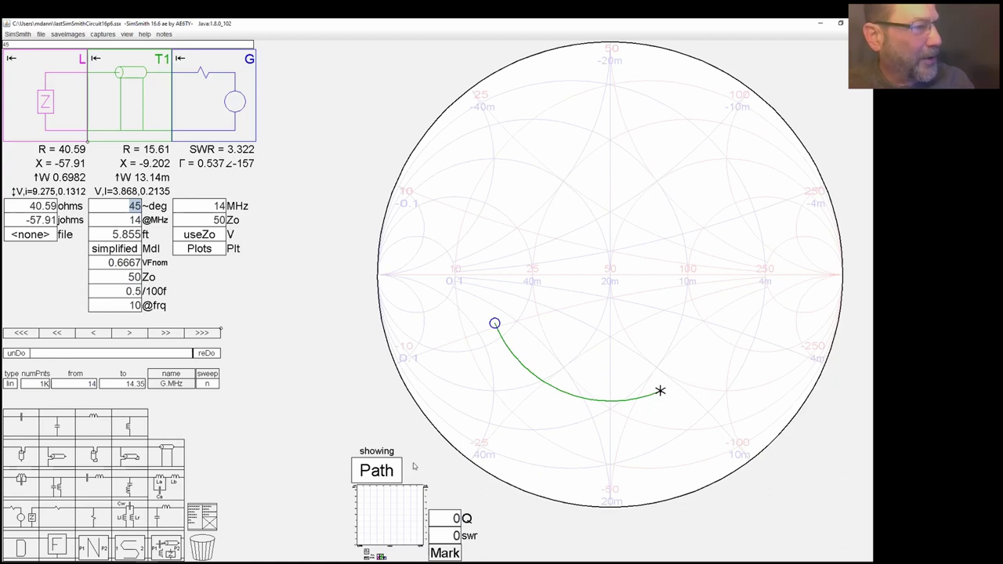
Draw a constant-SWR circle of 2 on the Smith chart and enlarge it to an SWR of 3.3
{"action": "left_click", "coordinate": [449, 536]}
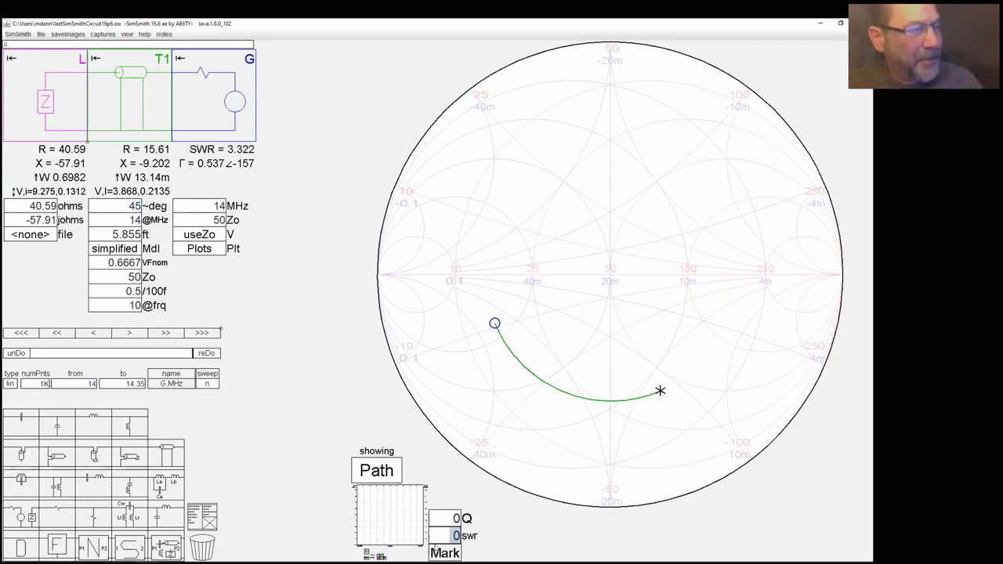
{"action": "type", "text": "2"}
{"action": "key", "text": "Return"}
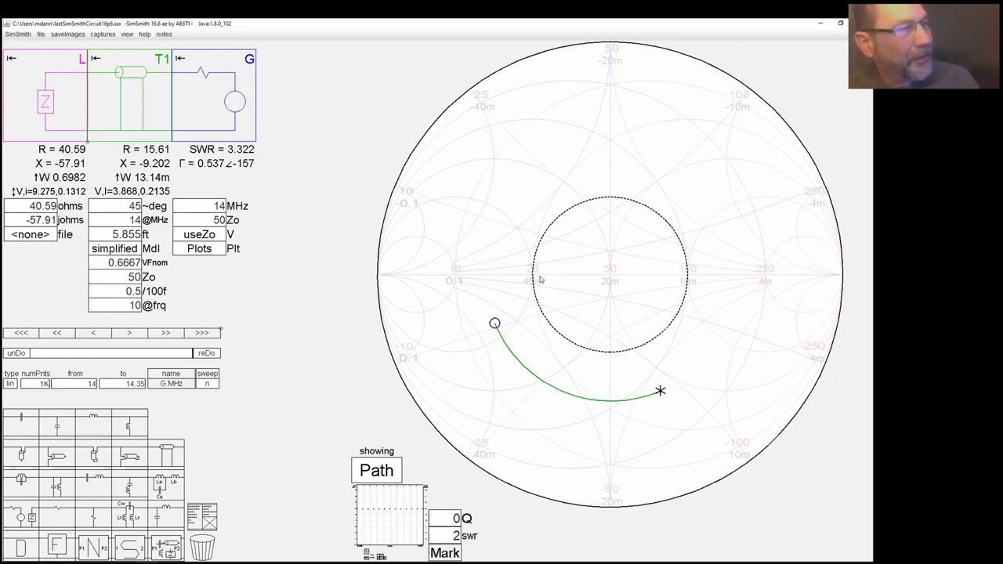
{"action": "left_click", "coordinate": [459, 537]}
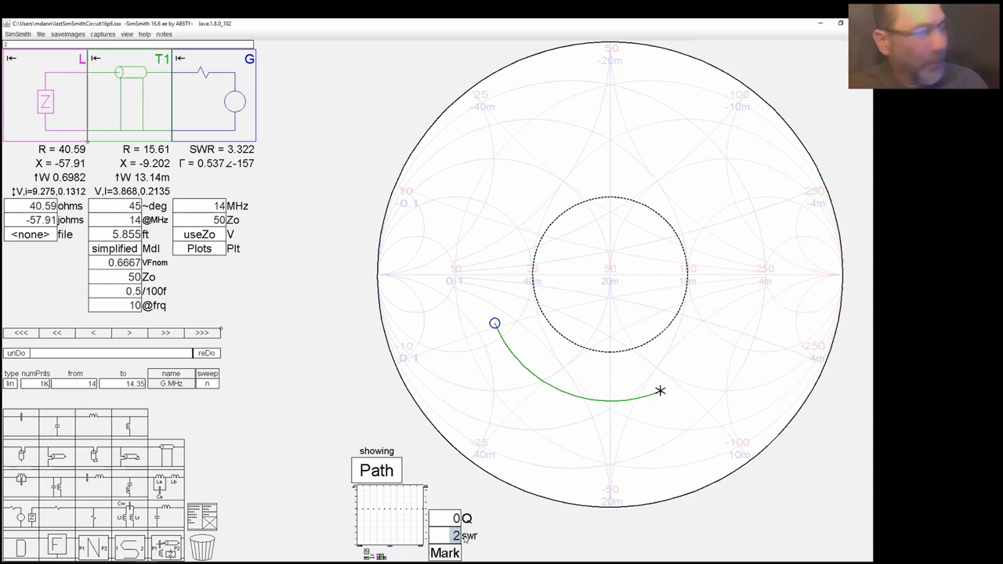
{"action": "type", "text": "3.3"}
{"action": "key", "text": "Return"}
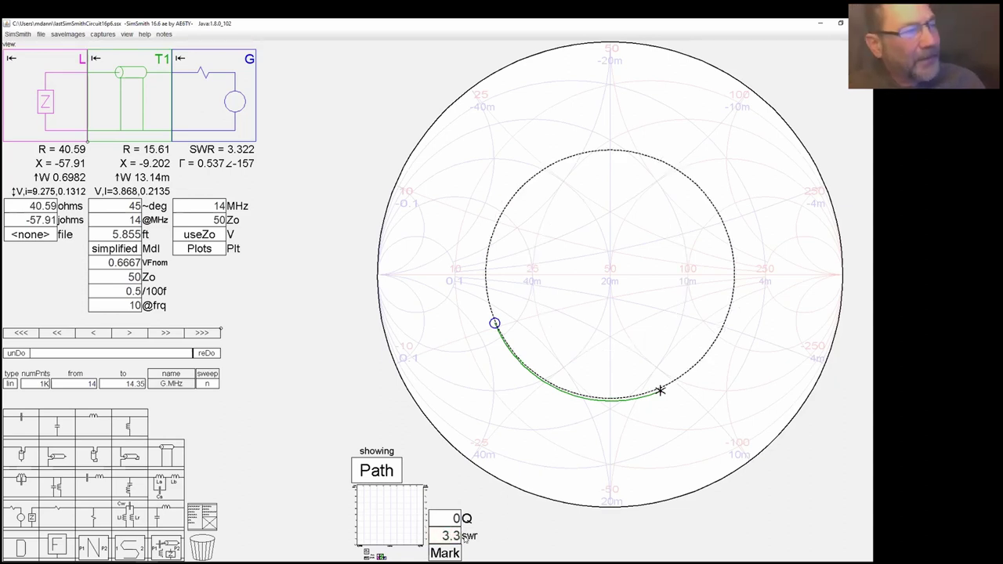
{"action": "mouse_move", "coordinate": [780, 559]}
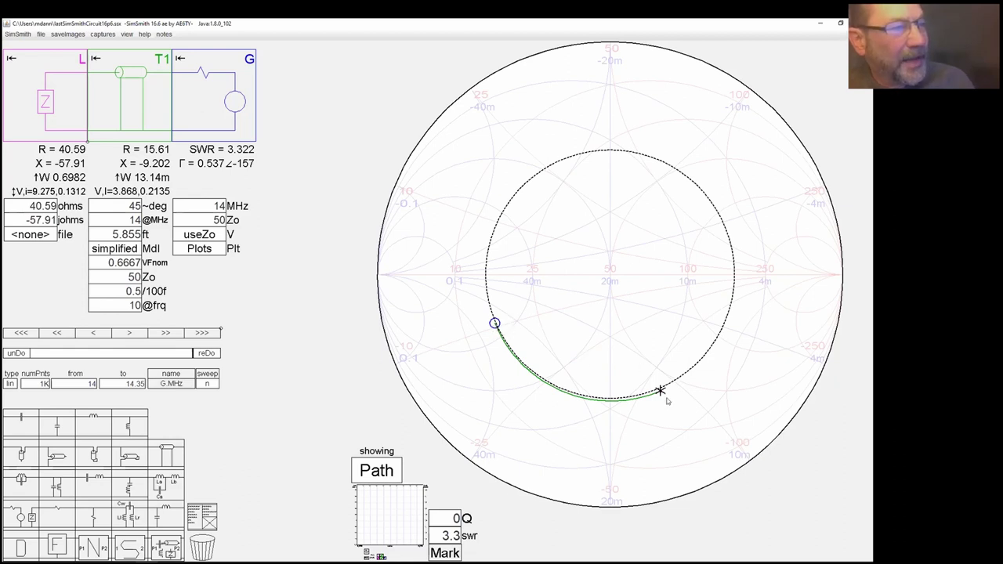
Vary the transmission line's length in feet and increase it to 81.79 ft so its path circles the Smith chart
{"action": "left_click", "coordinate": [127, 235]}
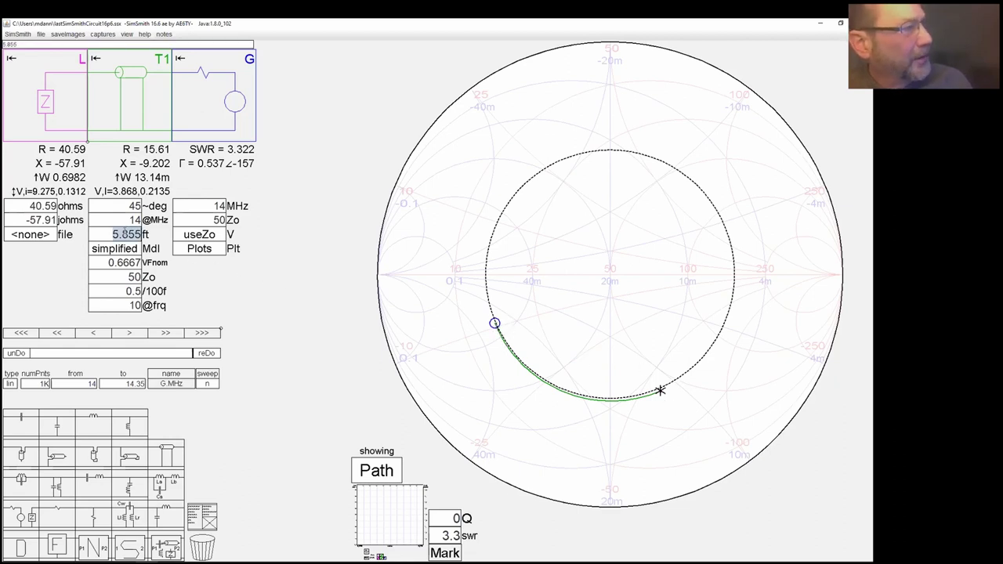
{"action": "scroll", "coordinate": [118, 233], "scroll_direction": "down", "scroll_amount": 1}
{"action": "scroll", "coordinate": [117, 233], "scroll_direction": "up", "scroll_amount": 10}
{"action": "scroll", "coordinate": [117, 232], "scroll_direction": "up", "scroll_amount": 20}
{"action": "scroll", "coordinate": [116, 233], "scroll_direction": "up", "scroll_amount": 7}
{"action": "scroll", "coordinate": [117, 232], "scroll_direction": "down", "scroll_amount": 20}
{"action": "scroll", "coordinate": [115, 232], "scroll_direction": "down", "scroll_amount": 11}
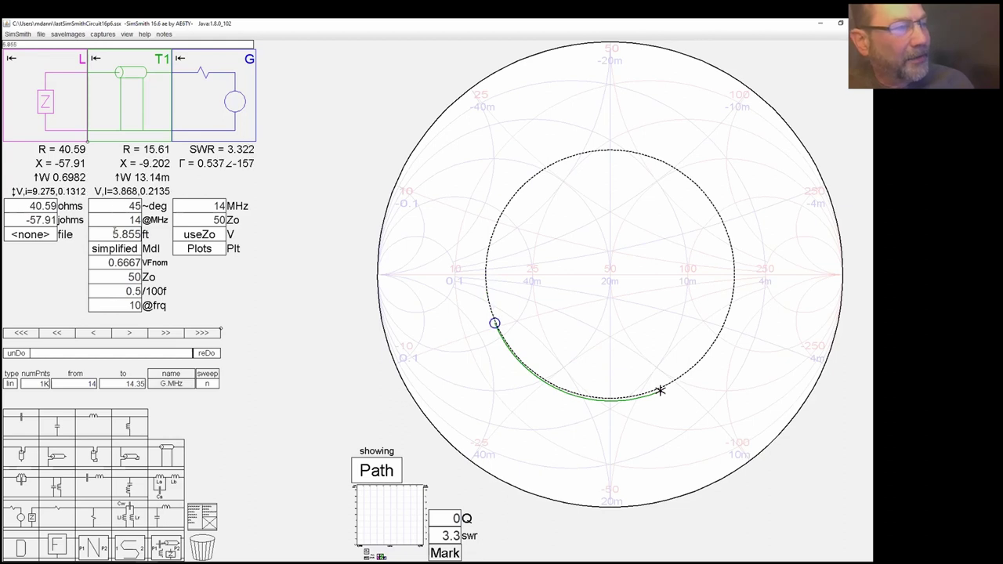
{"action": "scroll", "coordinate": [115, 233], "scroll_direction": "up", "scroll_amount": 9}
{"action": "scroll", "coordinate": [115, 233], "scroll_direction": "up", "scroll_amount": 18}
{"action": "scroll", "coordinate": [116, 233], "scroll_direction": "up", "scroll_amount": 20}
{"action": "scroll", "coordinate": [116, 233], "scroll_direction": "up", "scroll_amount": 20}
{"action": "scroll", "coordinate": [116, 233], "scroll_direction": "up", "scroll_amount": 20}
{"action": "scroll", "coordinate": [116, 234], "scroll_direction": "up", "scroll_amount": 20}
{"action": "scroll", "coordinate": [115, 233], "scroll_direction": "up", "scroll_amount": 20}
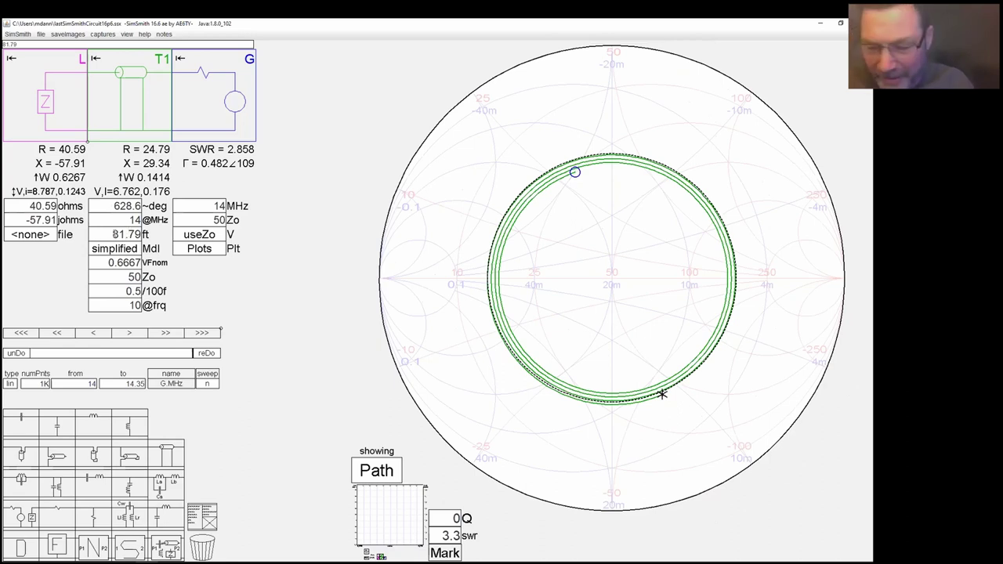
Switch to the slide show and advance to the slide titled An Impedance Matching Example
{"action": "type", "text": "1"}
{"action": "key", "text": "Return"}
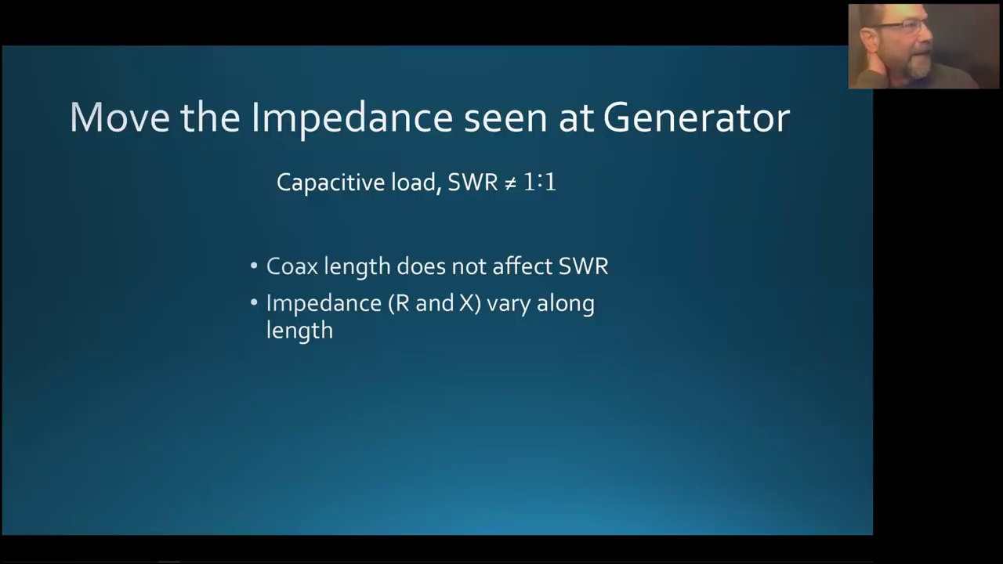
{"action": "key", "text": "Right"}
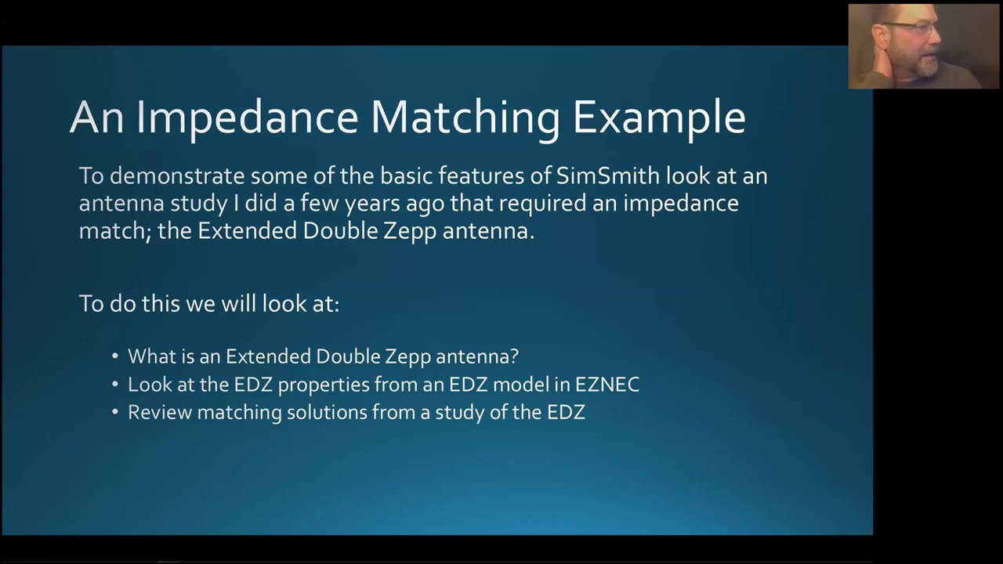
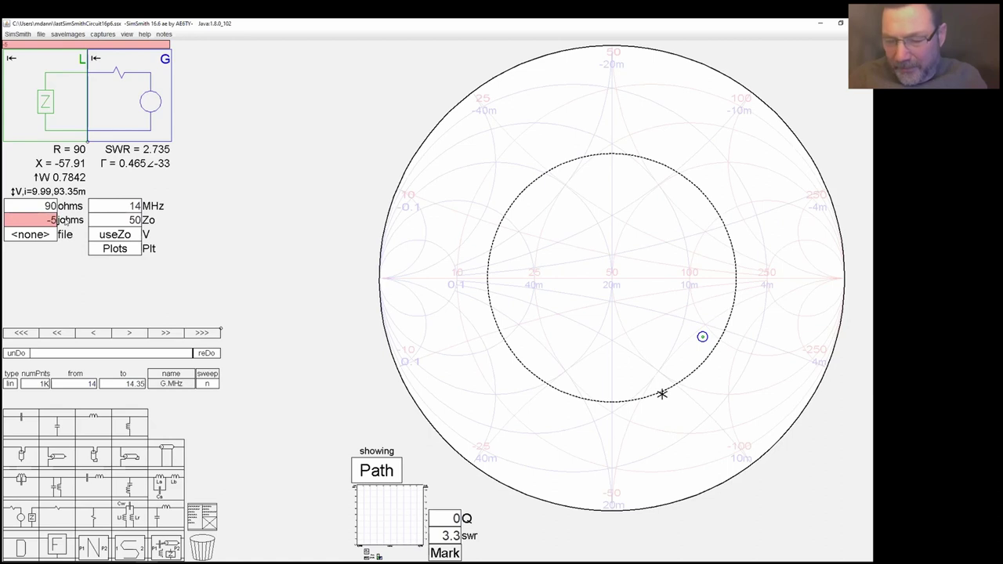
Set the load reactance to -522 johms and mark the load point on the Smith chart
{"action": "key", "text": "Return"}
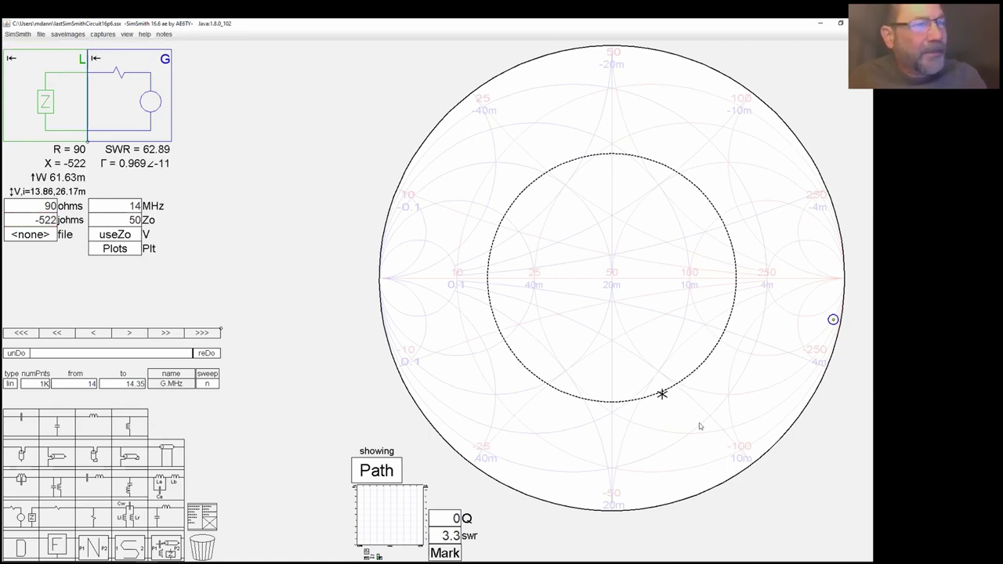
{"action": "left_click", "coordinate": [833, 321]}
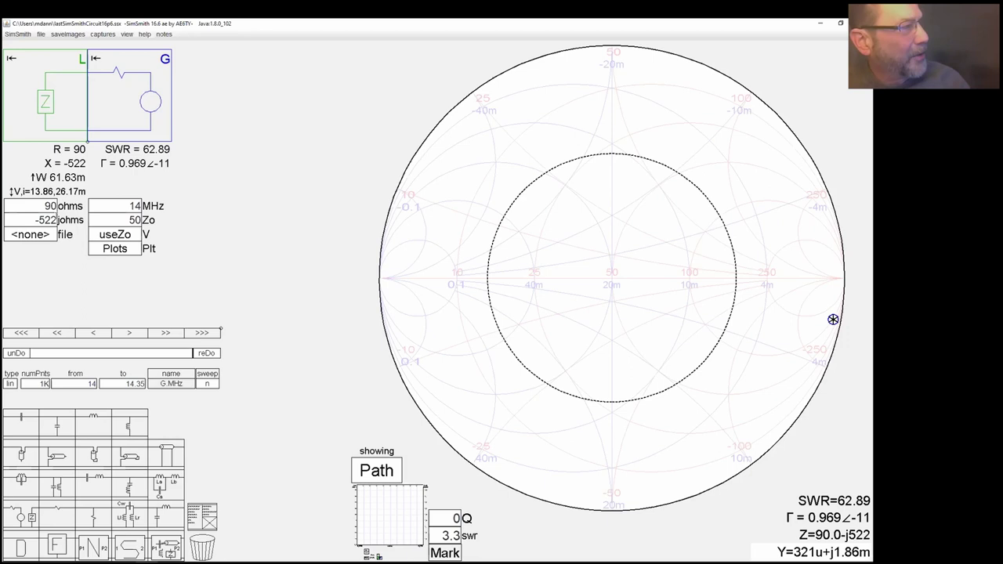
Load EDZ_no_match_Z.txt as the load's impedance file and set the generator's V expression to useZo(100)
{"action": "left_click", "coordinate": [45, 235]}
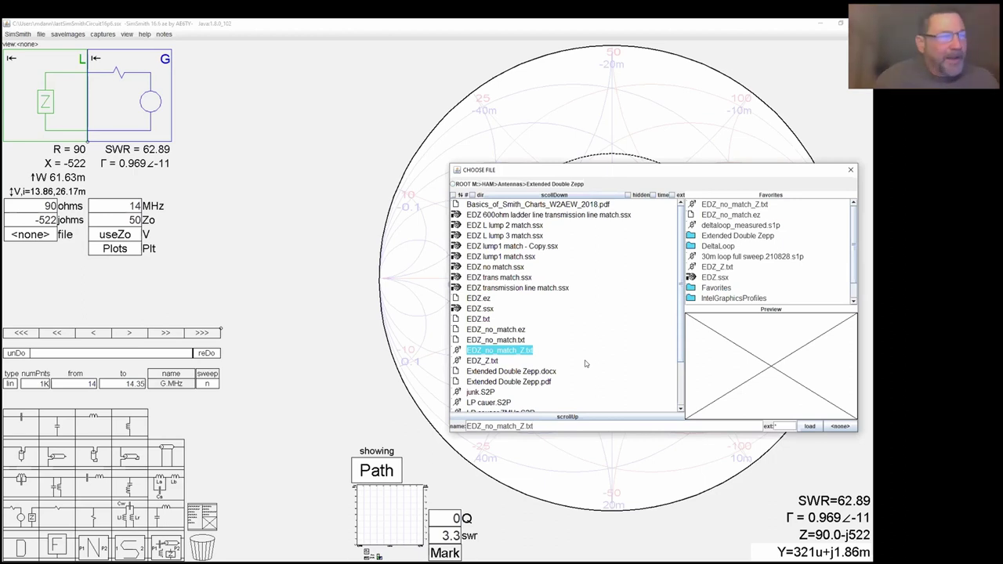
{"action": "double_click", "coordinate": [506, 352]}
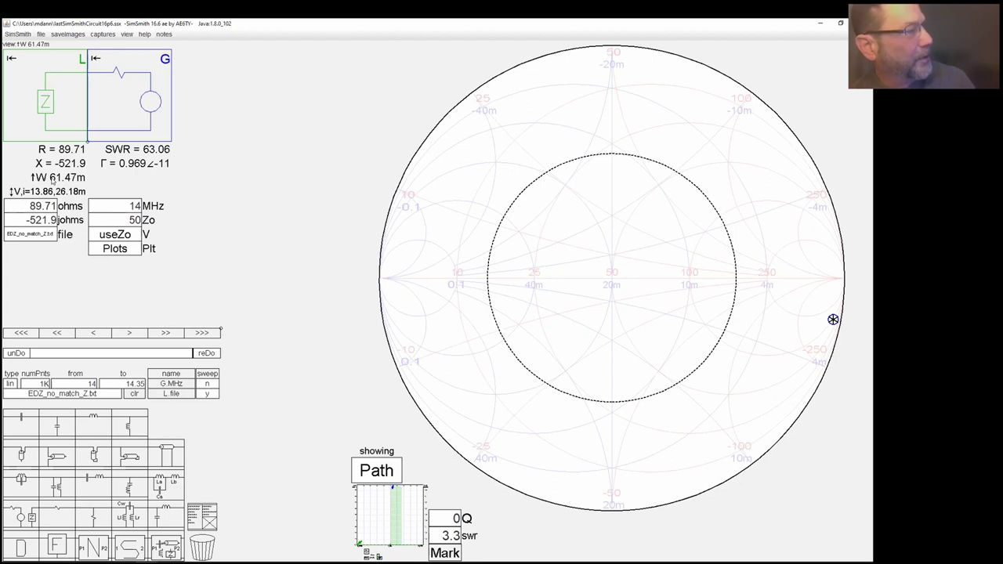
{"action": "left_click", "coordinate": [117, 234]}
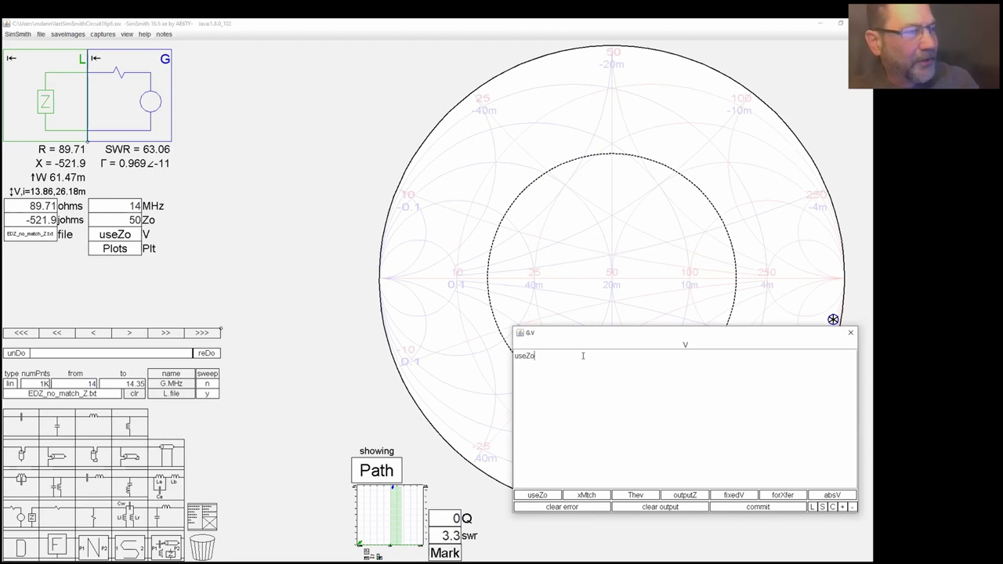
{"action": "type", "text": "(100)"}
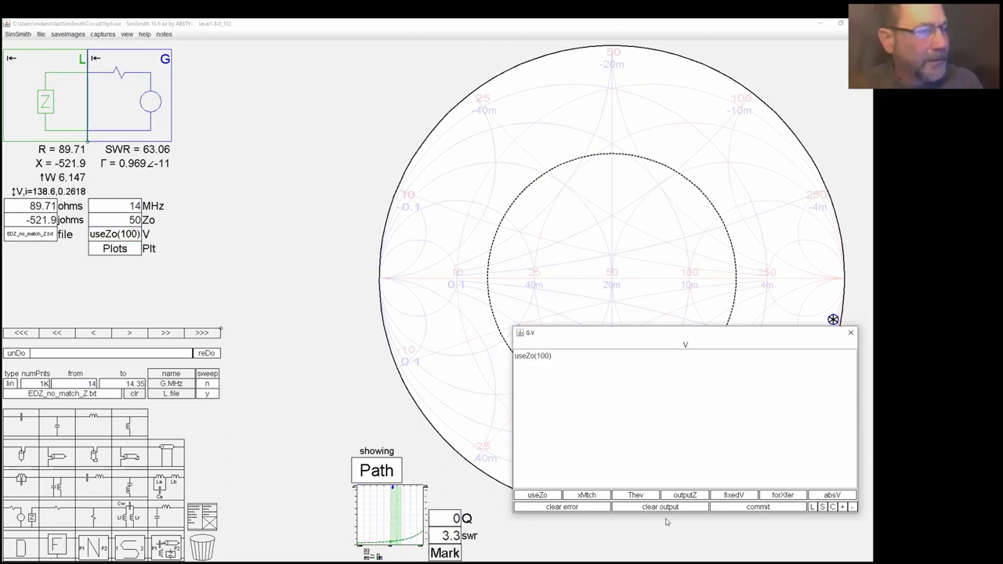
{"action": "left_click", "coordinate": [722, 508]}
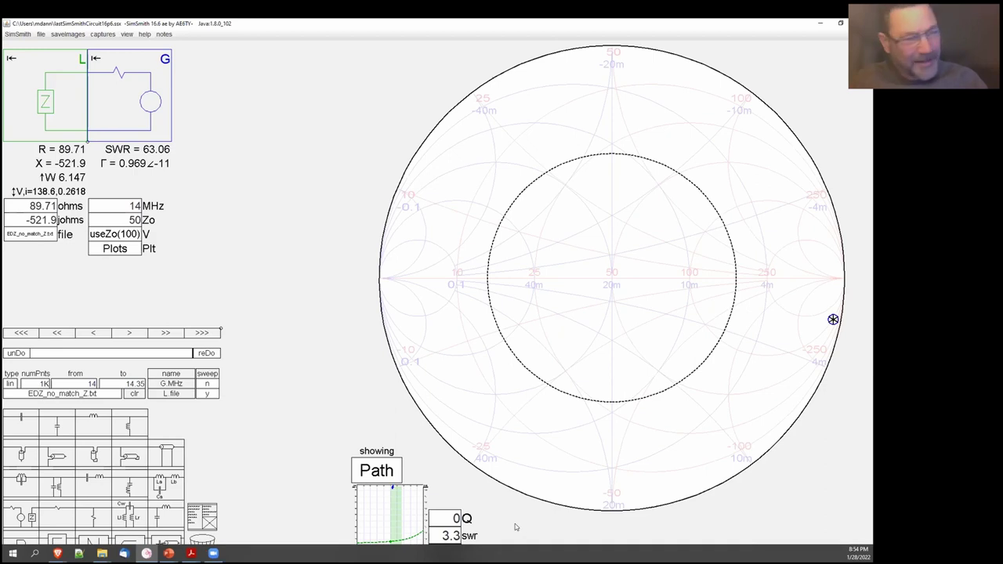
Show the rectangular chart, switch to the slide show and advance to the slide comparing the Smith and rectangular chart views
{"action": "left_click", "coordinate": [395, 517]}
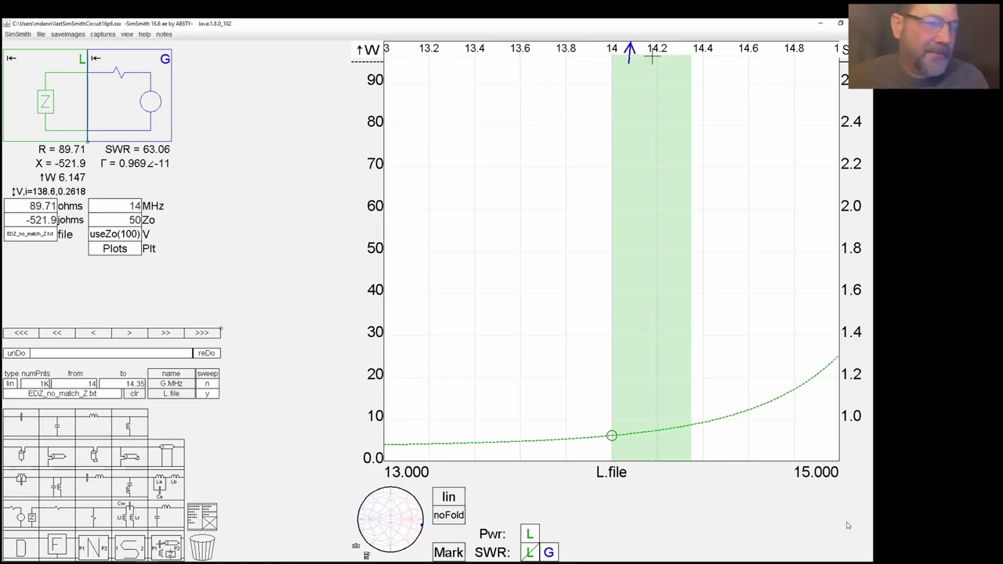
{"action": "key", "text": "alt+Tab"}
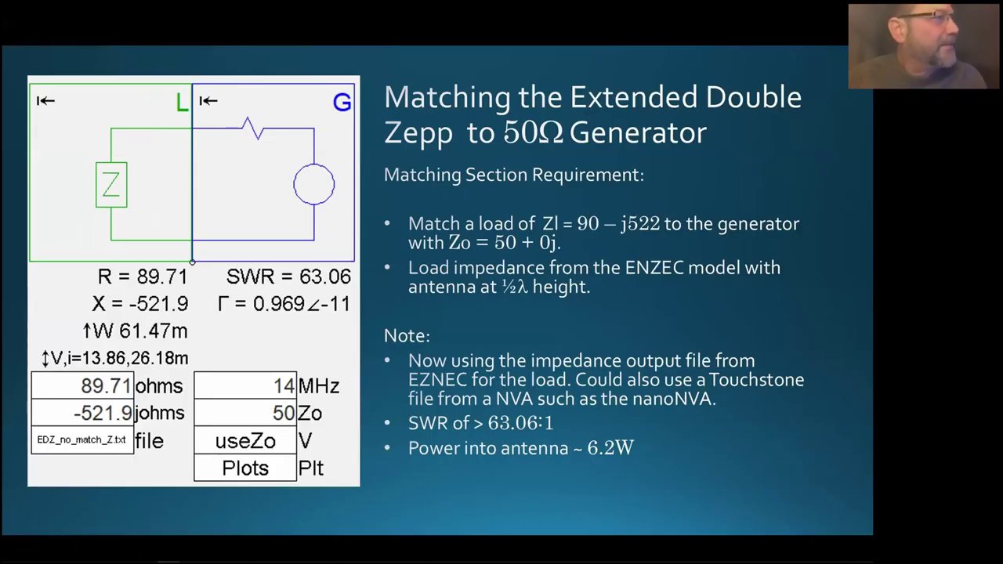
{"action": "key", "text": "Right"}
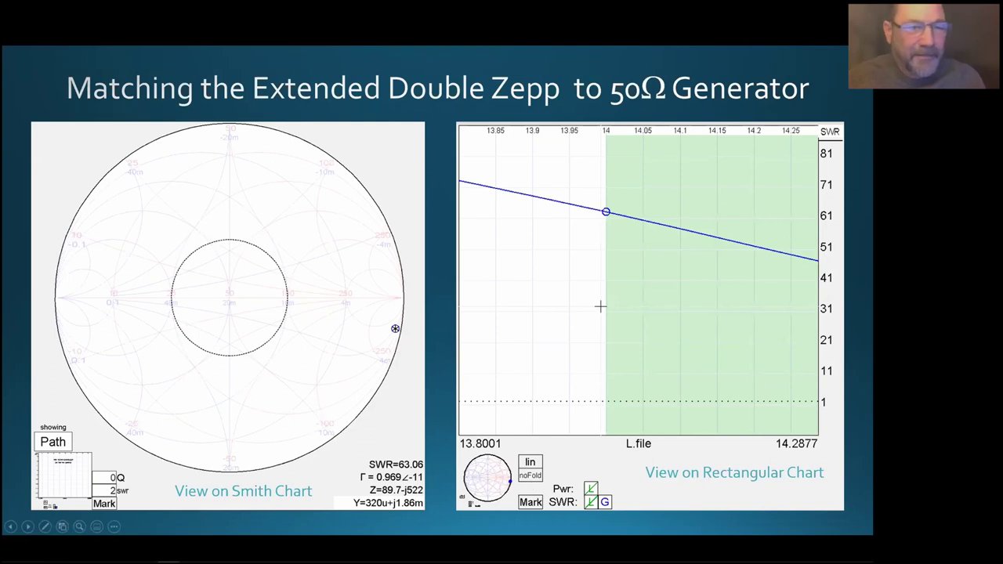
Switch to SimSmith and alternate between the Smith chart and the rectangular chart, ending on the rectangular one
{"action": "key", "text": "alt+Tab"}
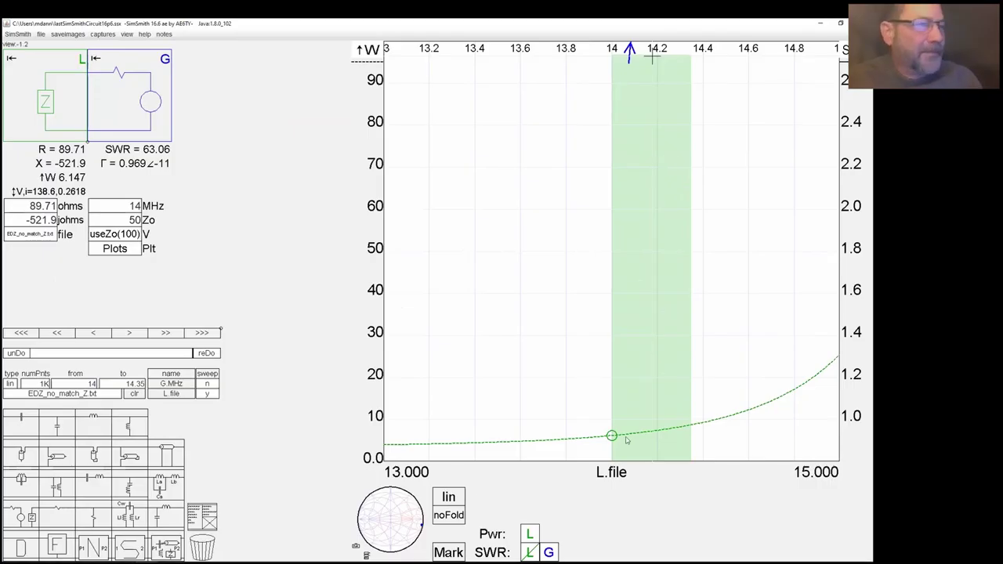
{"action": "left_click", "coordinate": [125, 128]}
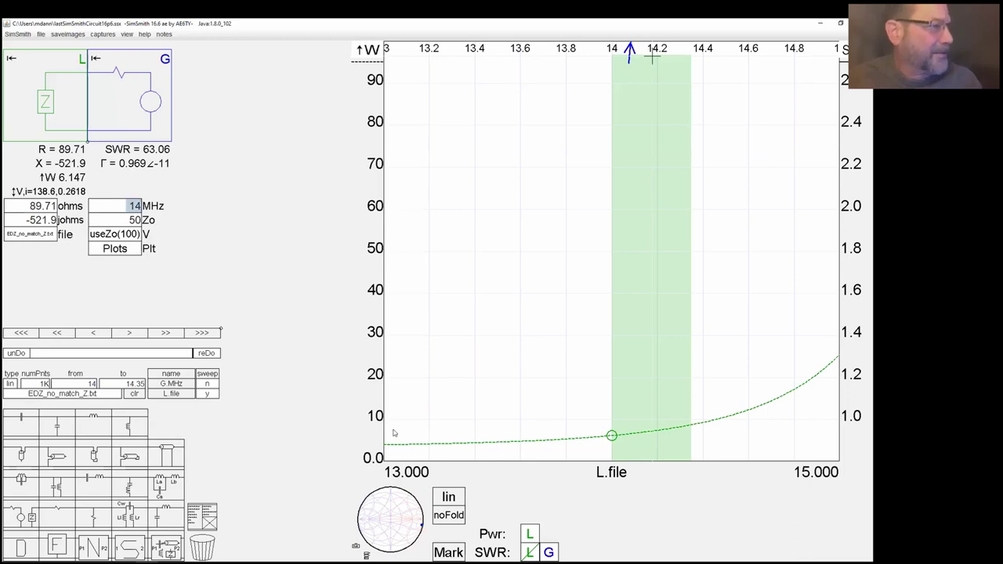
{"action": "left_click", "coordinate": [384, 503]}
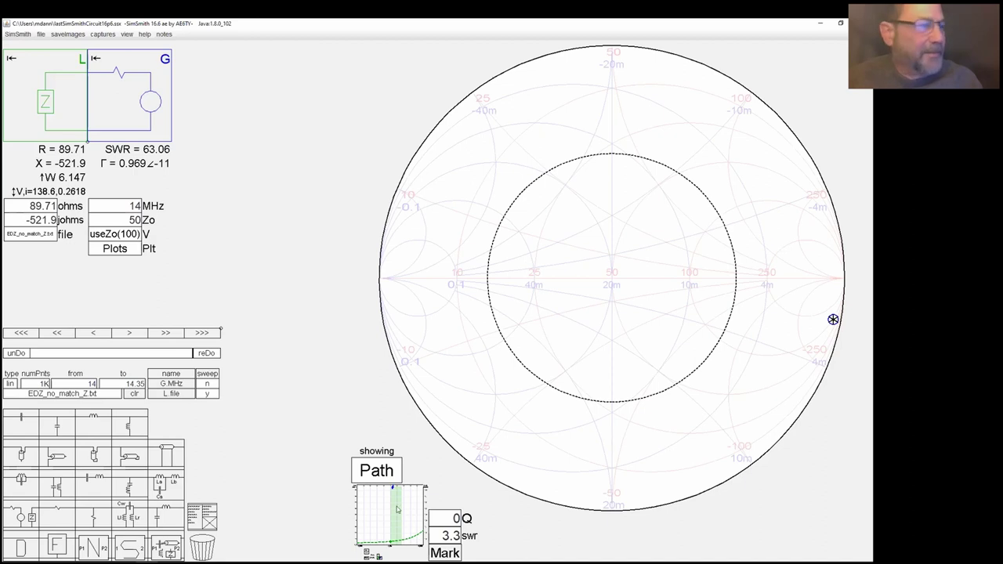
{"action": "left_click", "coordinate": [397, 510]}
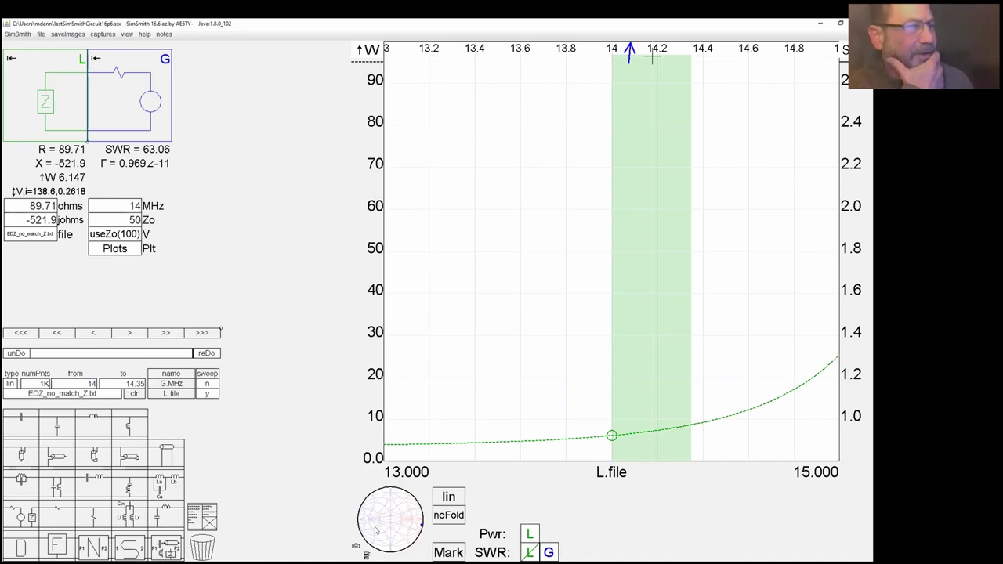
Hide the load's power trace, rescale the SWR axis to fit the generator's curve, and mark the 14 MHz point
{"action": "left_click", "coordinate": [530, 533]}
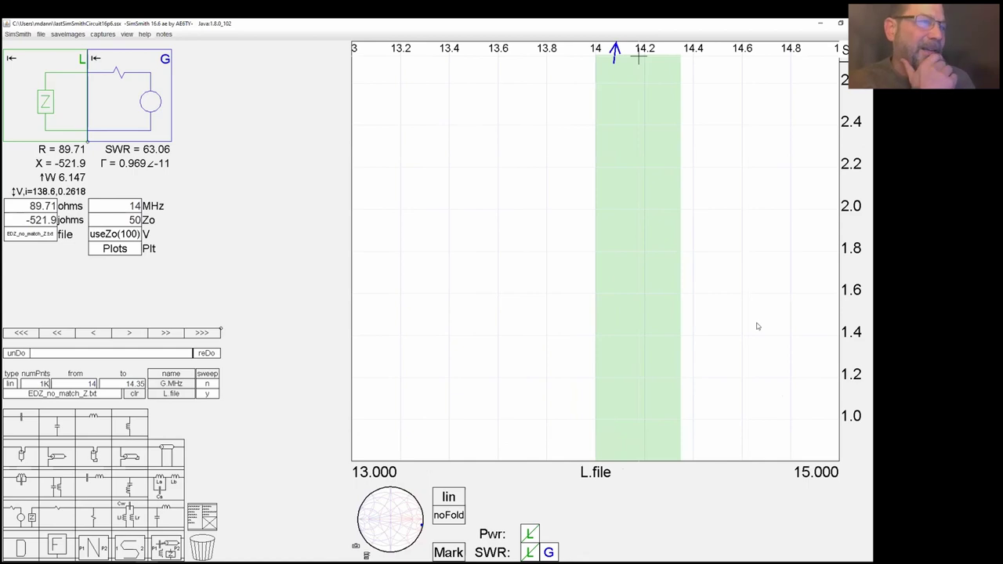
{"action": "scroll", "coordinate": [847, 184], "scroll_direction": "down", "scroll_amount": 10}
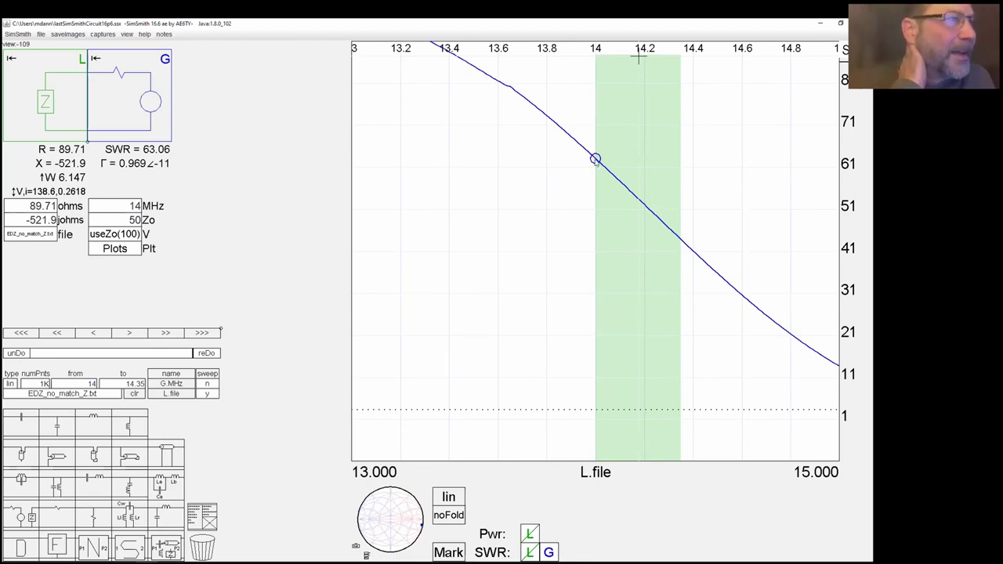
{"action": "left_click", "coordinate": [595, 159]}
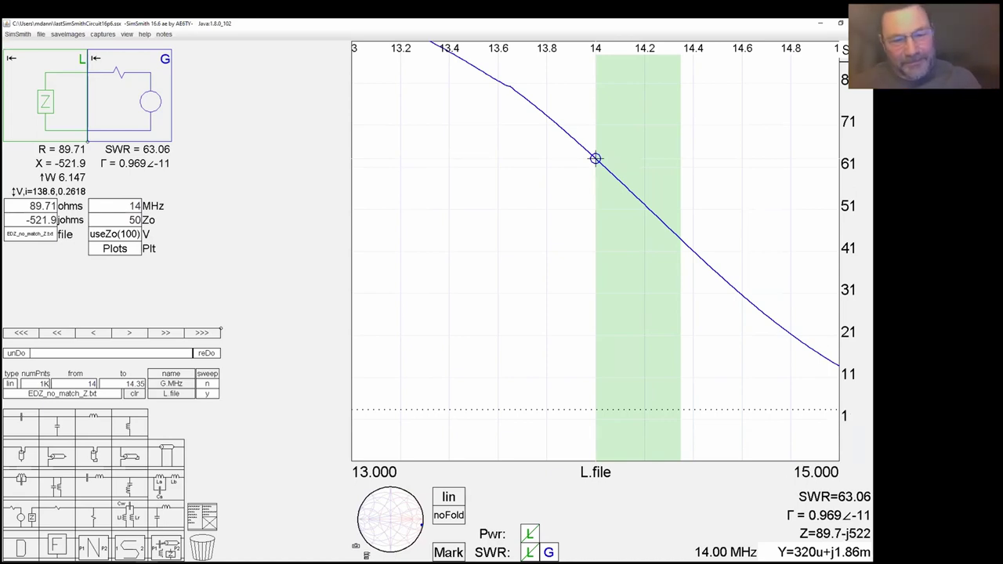
Switch to the slide show and advance to the slide on matching the EDZ with 450Ω ladder line
{"action": "key", "text": "alt+Tab"}
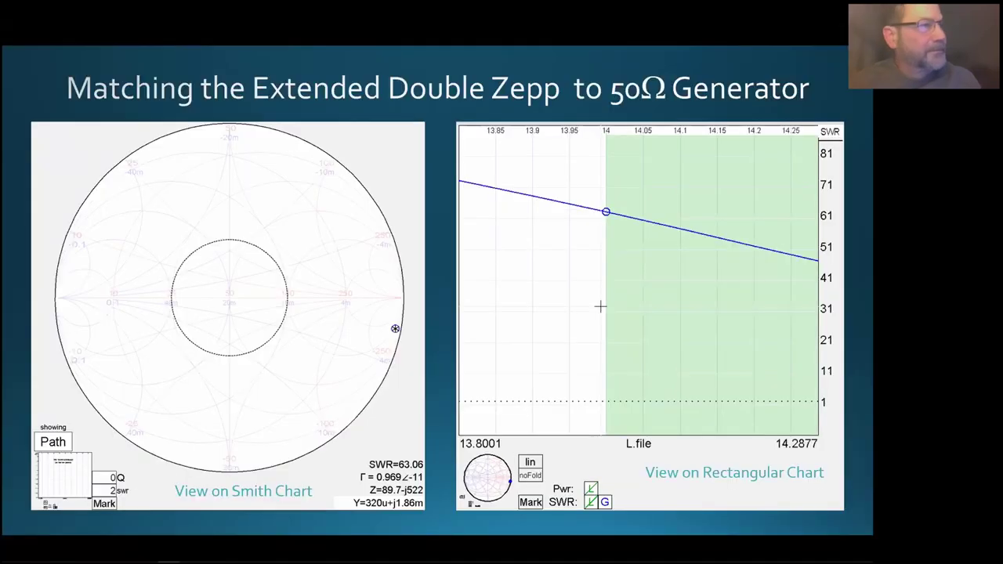
{"action": "key", "text": "Right"}
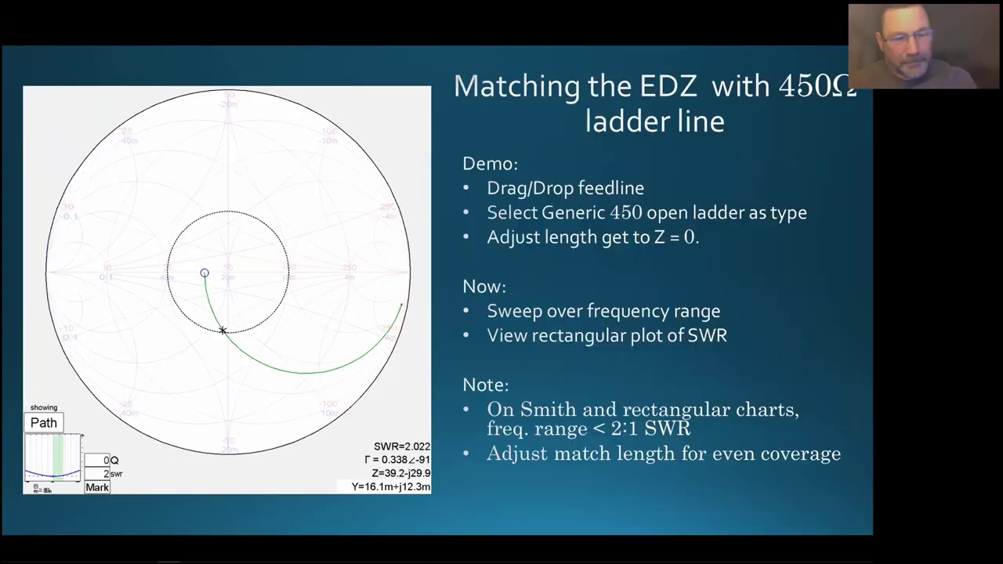
Switch to SimSmith's Smith chart, insert a transmission line between the load and the generator, and set its model to Generic (450 Window)
{"action": "key", "text": "alt+Tab"}
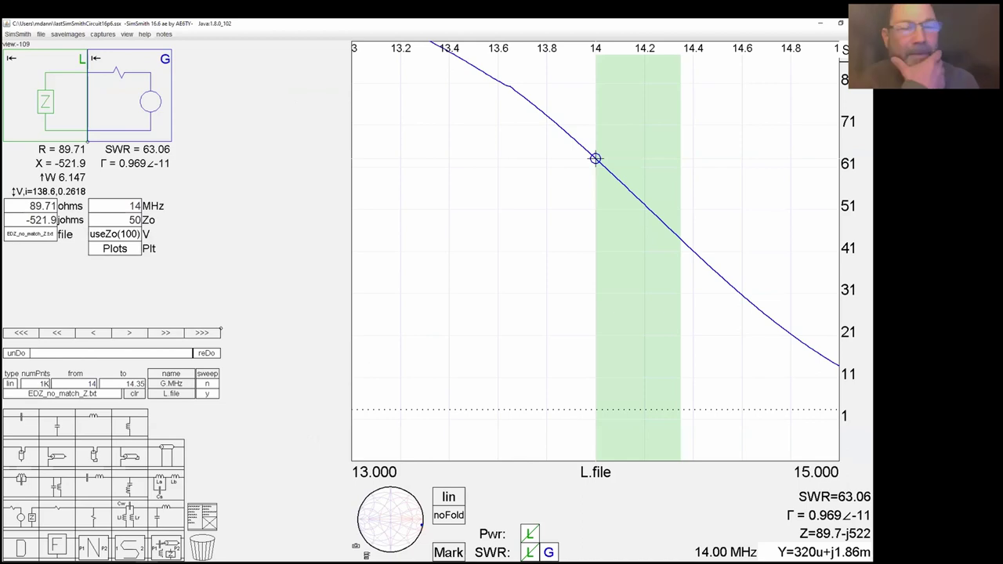
{"action": "left_click", "coordinate": [381, 519]}
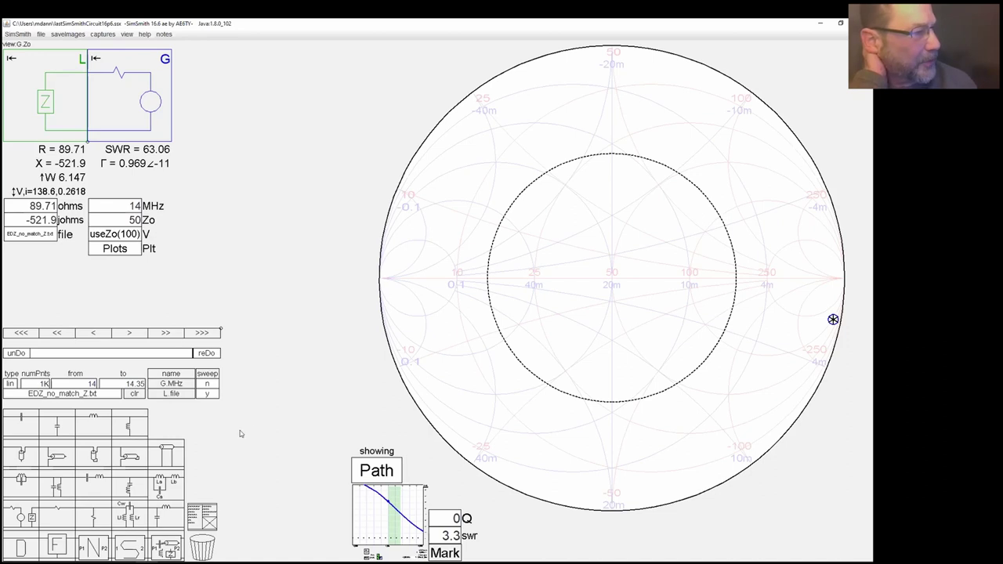
{"action": "left_click_drag", "start_coordinate": [172, 461], "coordinate": [135, 98]}
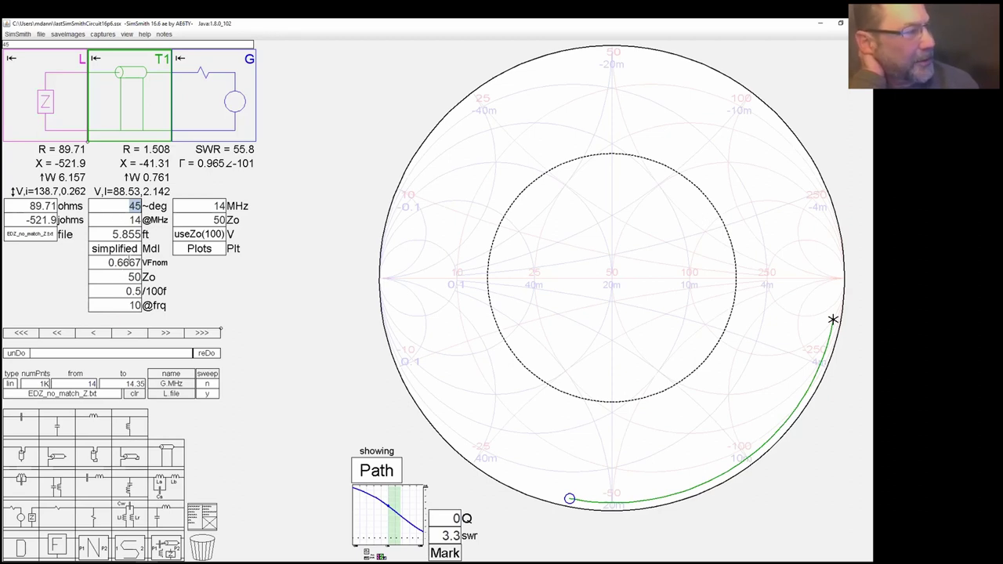
{"action": "left_click", "coordinate": [127, 248]}
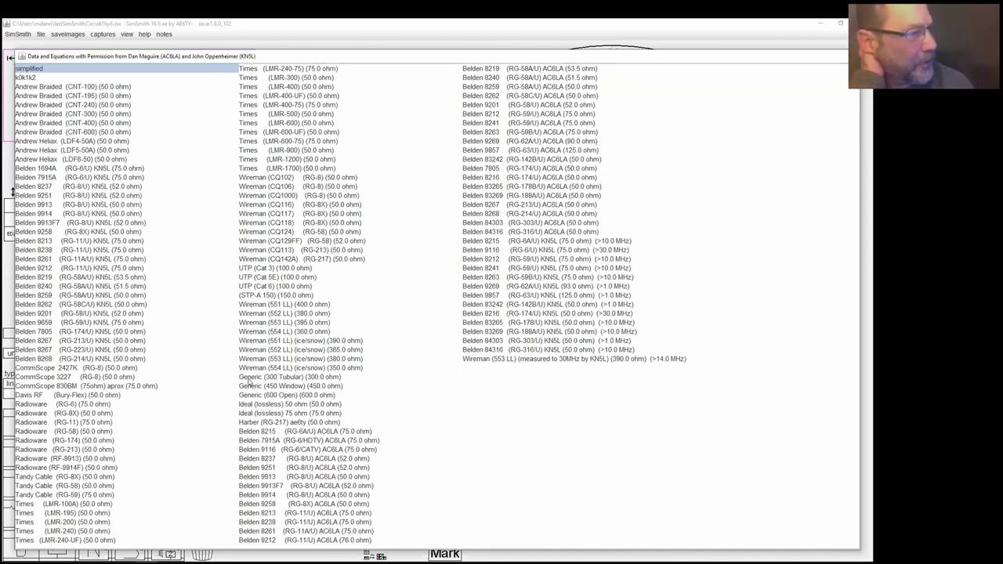
{"action": "left_click", "coordinate": [314, 386]}
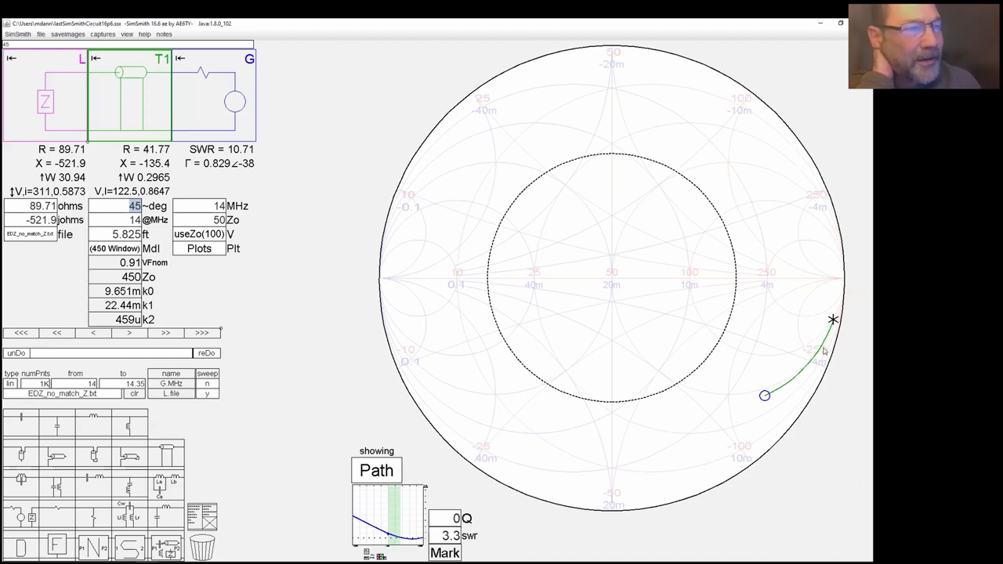
Lengthen the ladder line to 8.812 ft to bring the path's end onto the resistance axis, and mark that end point
{"action": "left_click", "coordinate": [114, 232]}
{"action": "scroll", "coordinate": [116, 234], "scroll_direction": "up", "scroll_amount": 10}
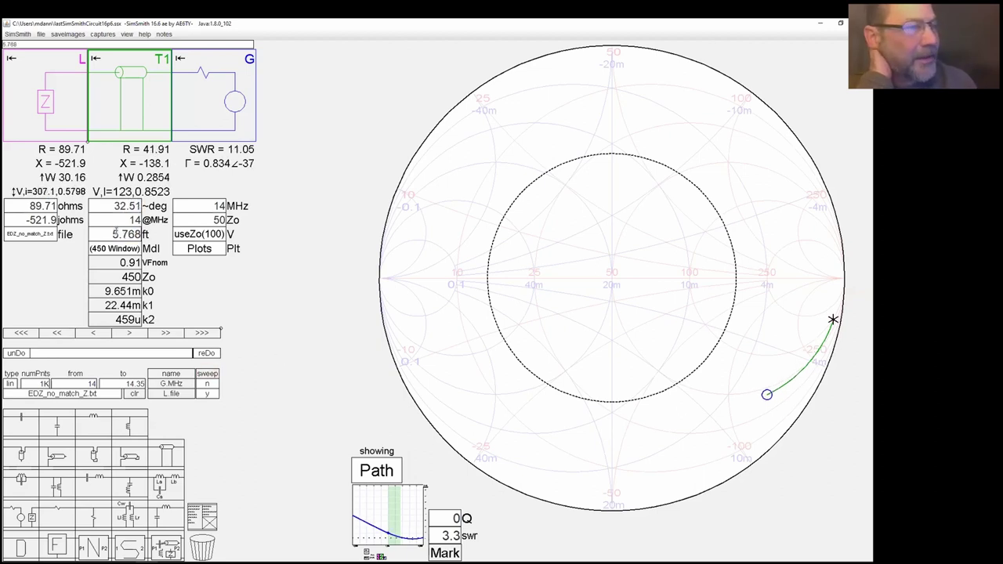
{"action": "scroll", "coordinate": [116, 233], "scroll_direction": "up", "scroll_amount": 5}
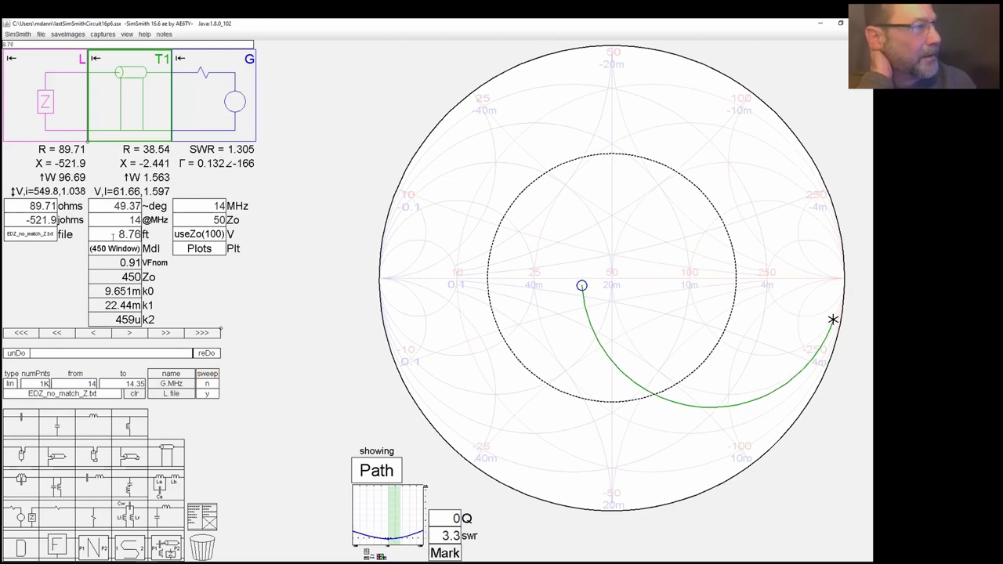
{"action": "scroll", "coordinate": [114, 240], "scroll_direction": "up", "scroll_amount": 1}
{"action": "left_click_drag", "start_coordinate": [582, 274], "coordinate": [581, 279]}
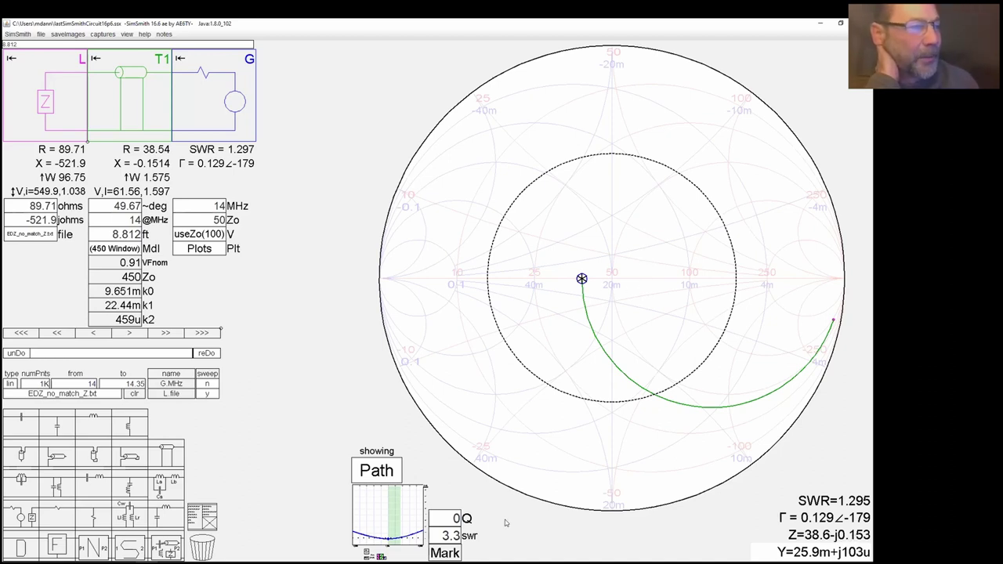
Set the Smith chart's SWR circle to 1.5
{"action": "double_click", "coordinate": [444, 536]}
{"action": "type", "text": "1.5"}
{"action": "key", "text": "Return"}
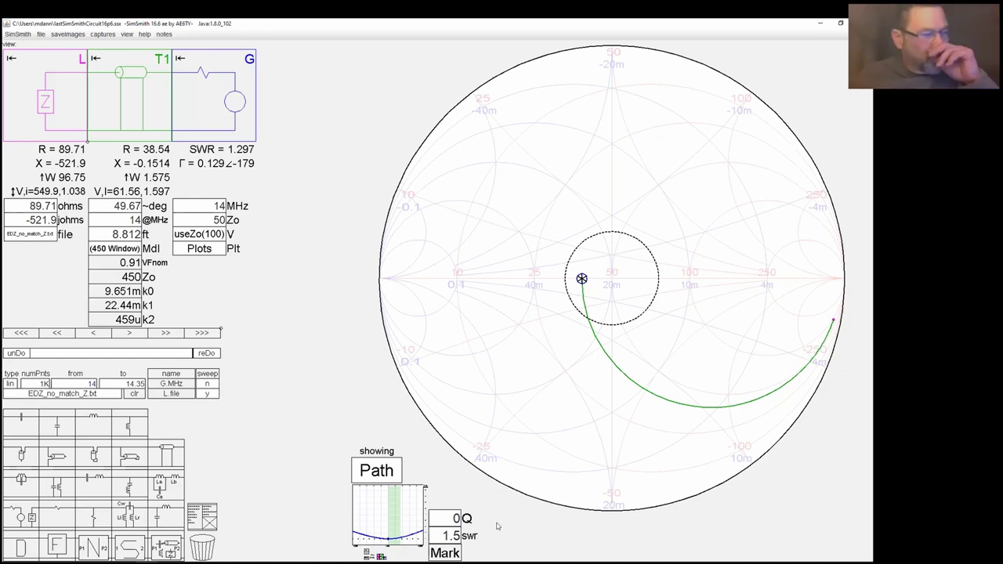
Check the generator's SWR at 14.35 MHz on the rectangular chart, and return to the Smith chart
{"action": "left_click", "coordinate": [378, 504]}
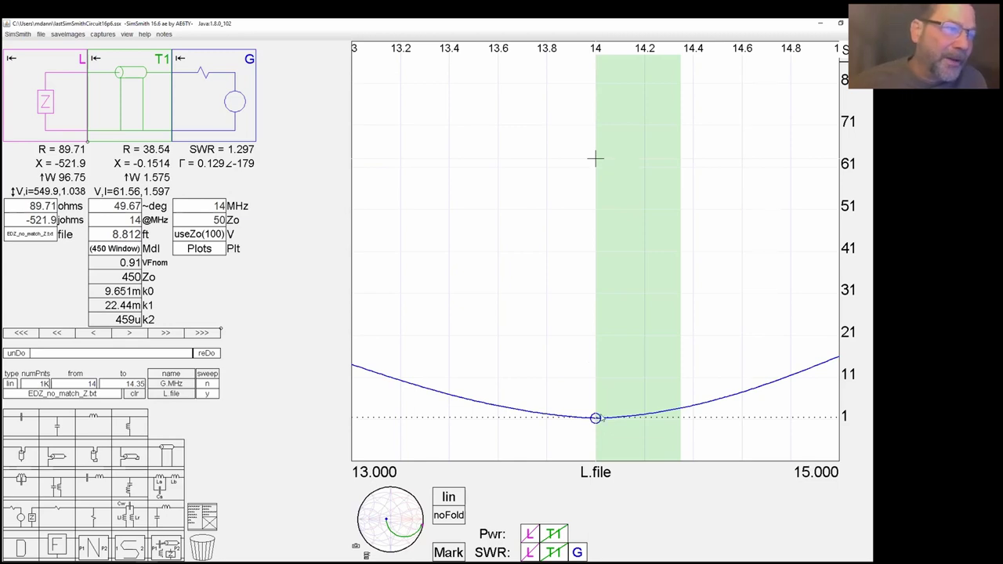
{"action": "mouse_move", "coordinate": [679, 407]}
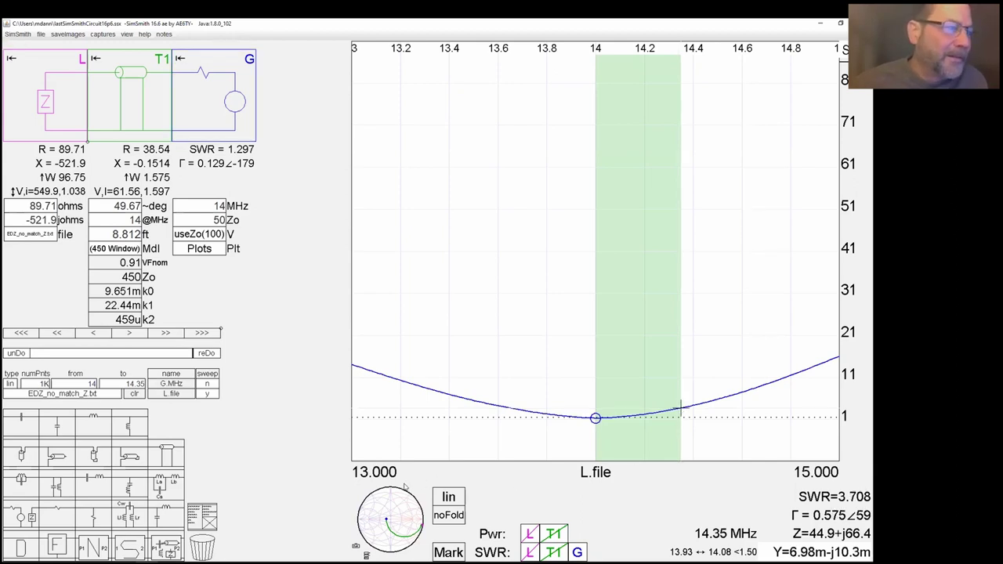
{"action": "left_click", "coordinate": [404, 510]}
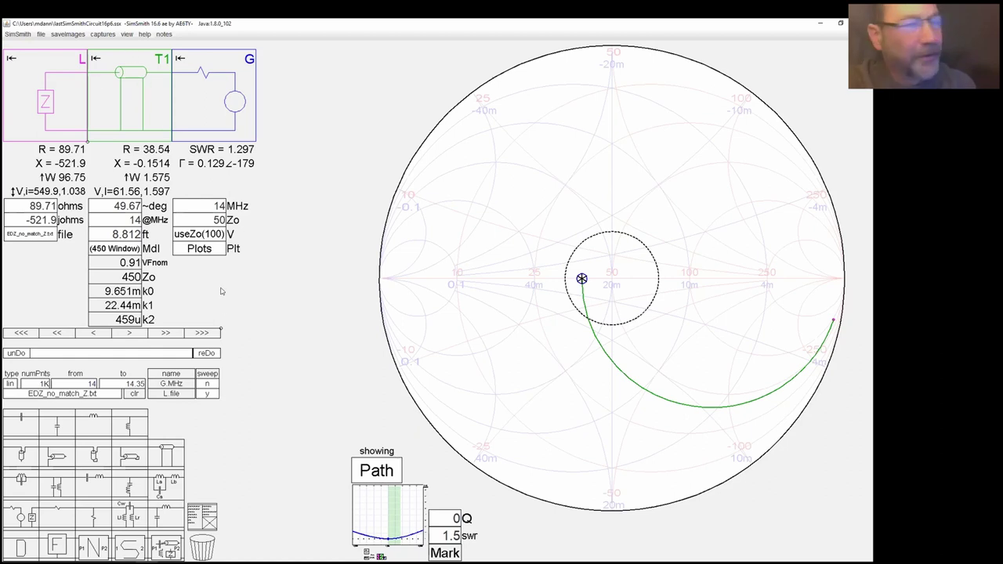
Show the sweep instead of the path on the Smith chart and read both ends of the generator's curve
{"action": "left_click", "coordinate": [363, 468]}
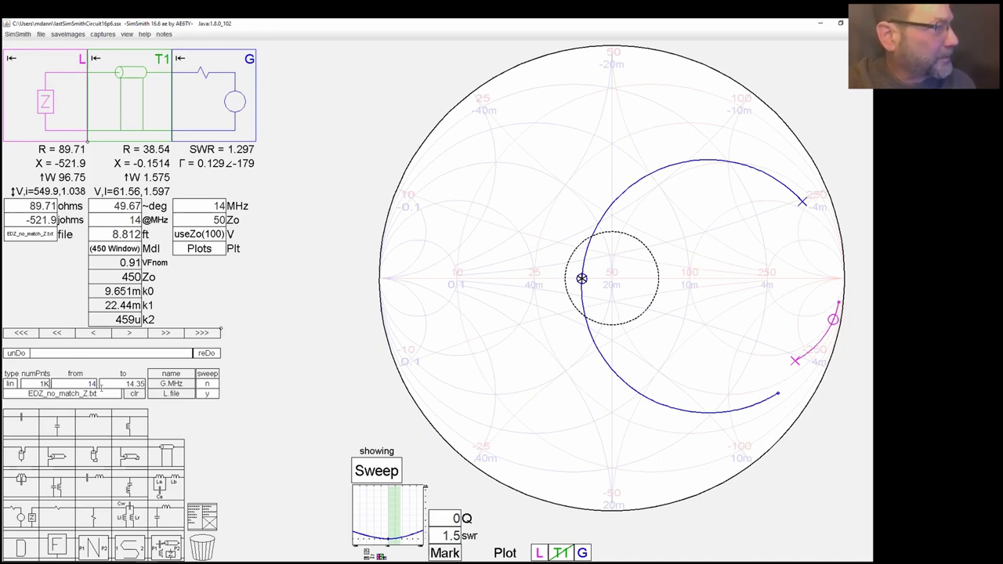
{"action": "left_click", "coordinate": [777, 395]}
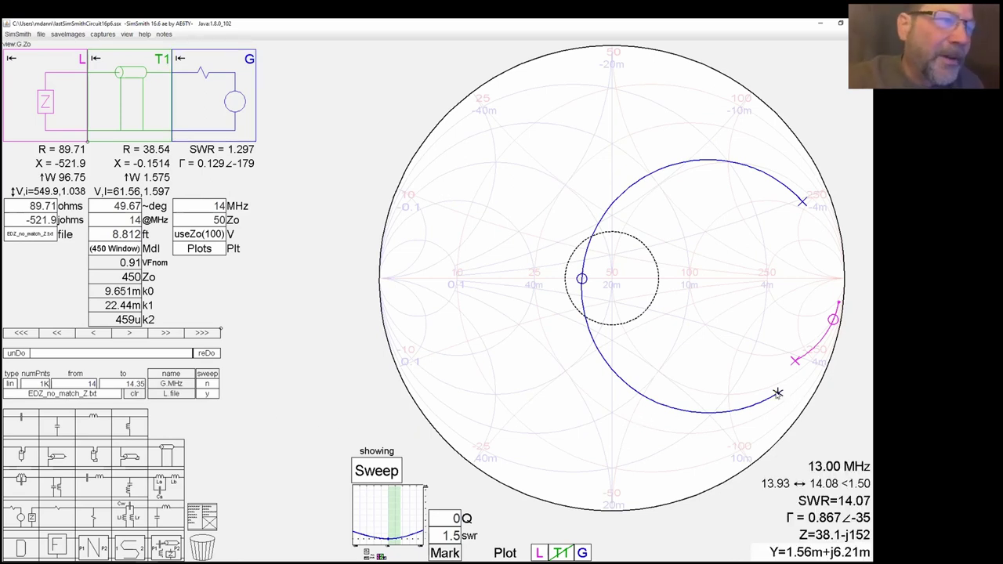
{"action": "left_click", "coordinate": [803, 203]}
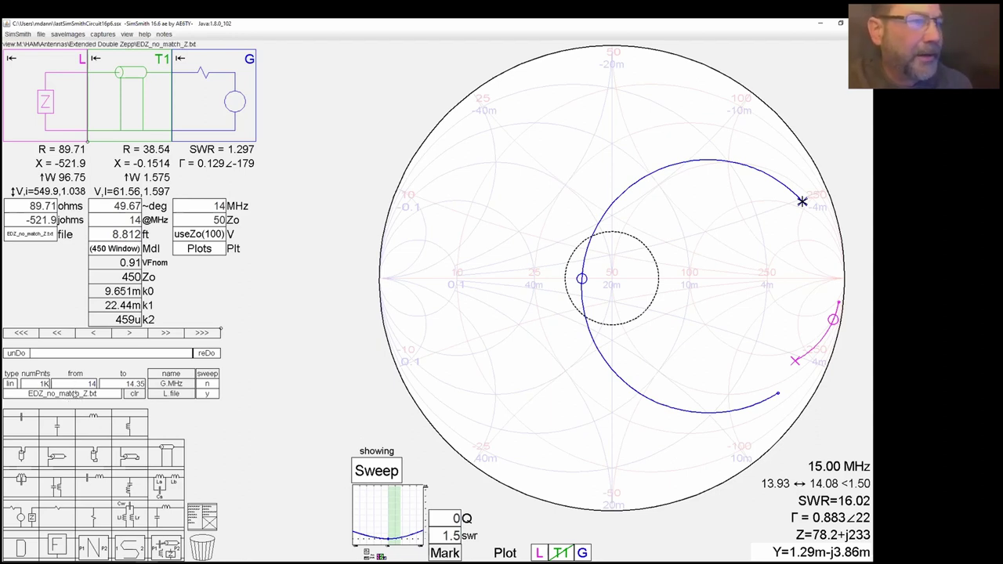
Turn off the load file sweep and sweep the generator frequency instead
{"action": "left_click", "coordinate": [205, 394]}
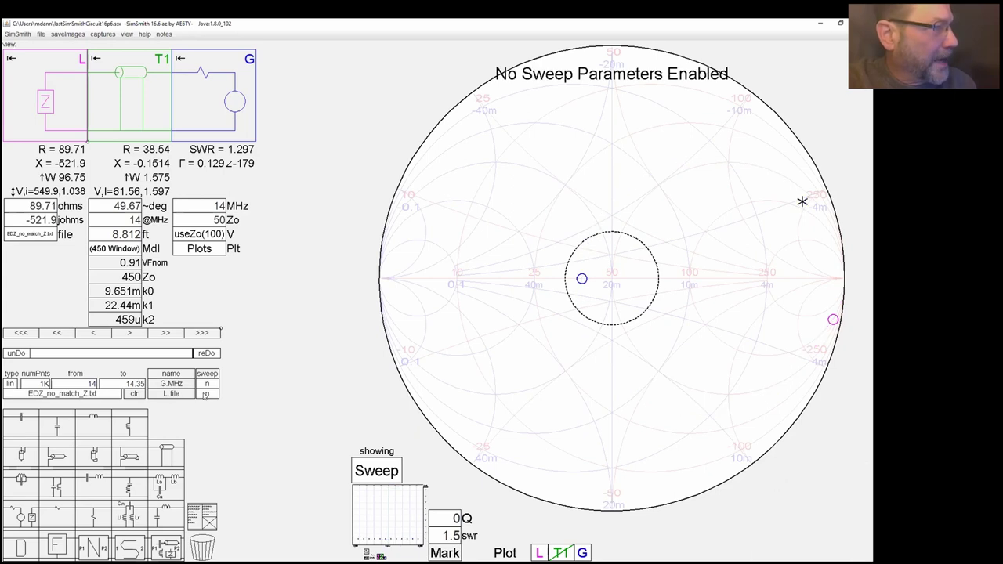
{"action": "left_click", "coordinate": [207, 384]}
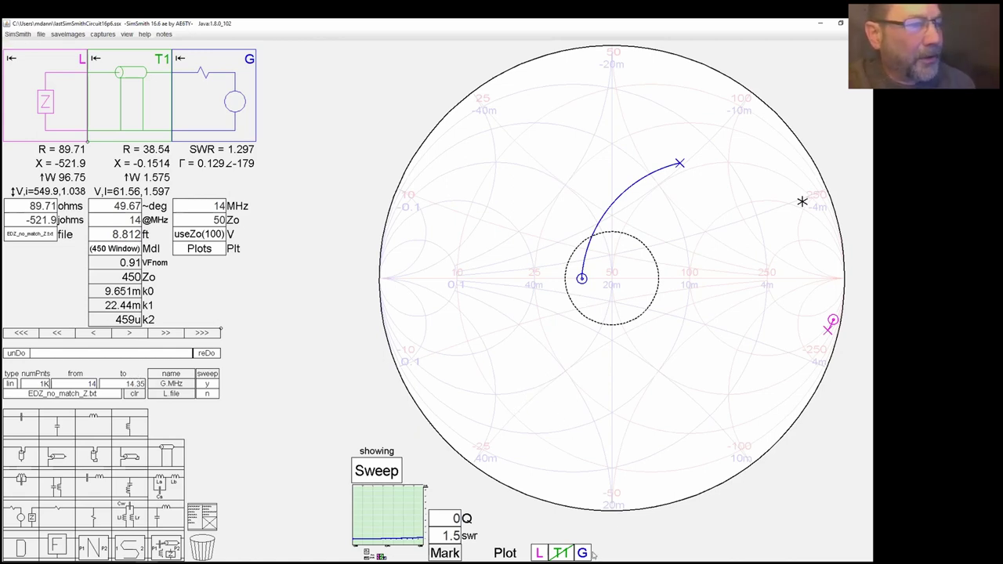
Toggle the load and generator traces off and on, and read the point where the generator's curve crosses the SWR circle
{"action": "left_click", "coordinate": [539, 553]}
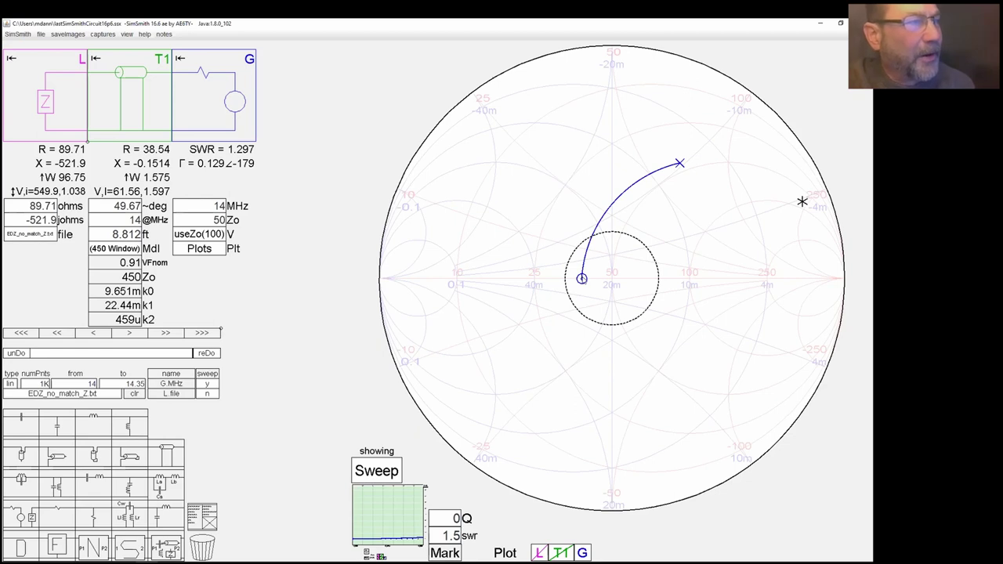
{"action": "mouse_move", "coordinate": [581, 278]}
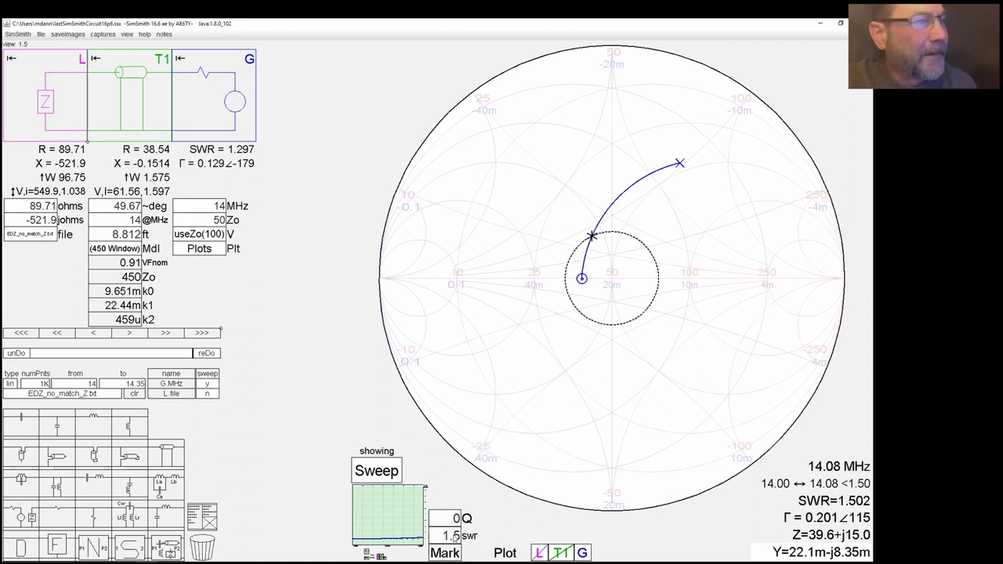
{"action": "left_click", "coordinate": [574, 554]}
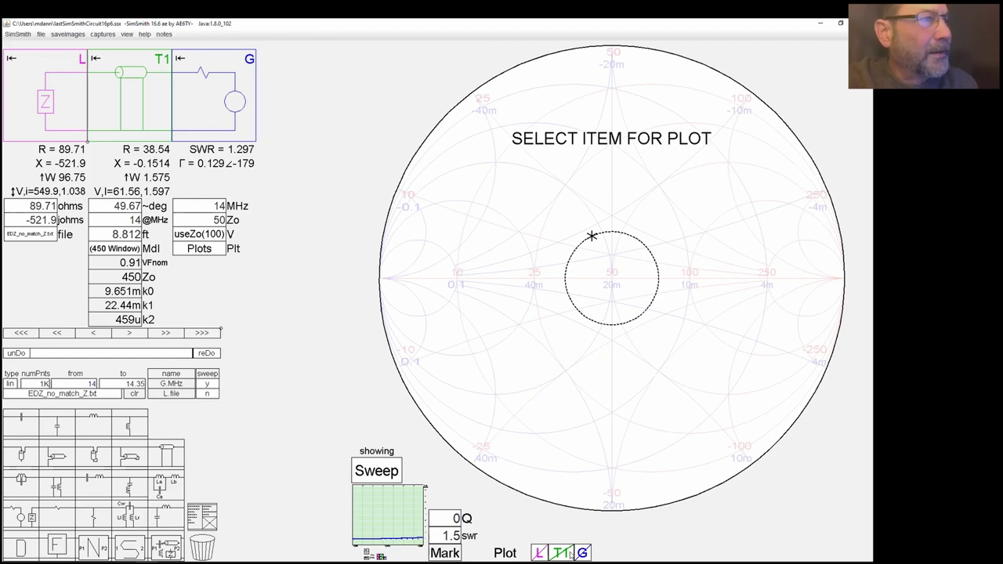
{"action": "left_click", "coordinate": [583, 553]}
{"action": "left_click", "coordinate": [538, 553]}
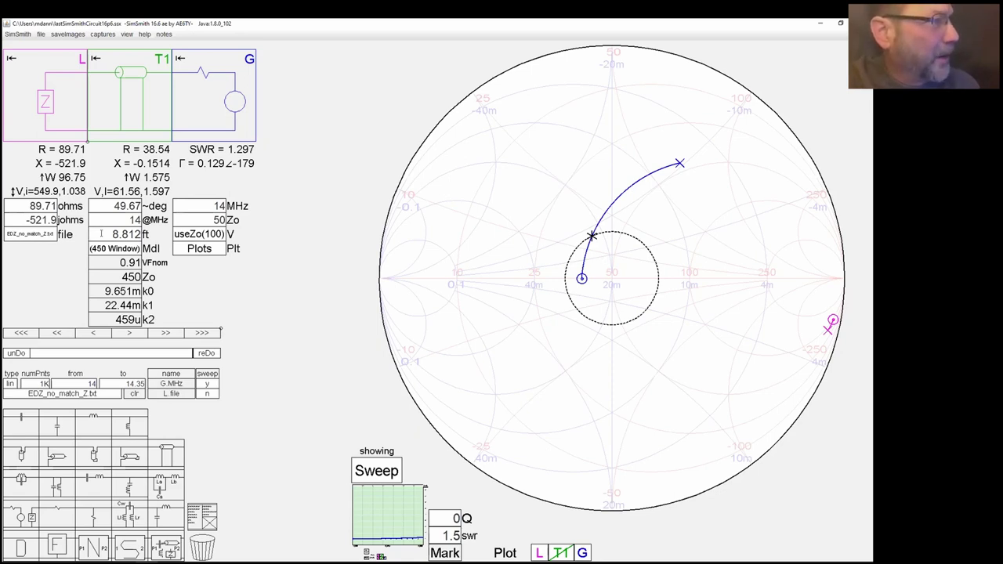
Shorten the ladder line to 8.219 ft to center the swept curve around the match point
{"action": "left_click", "coordinate": [101, 233]}
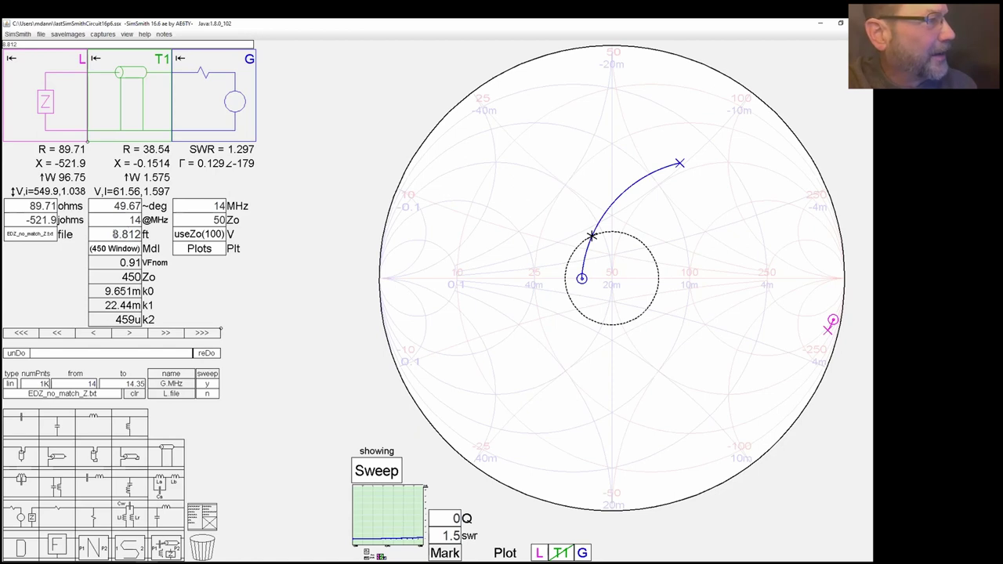
{"action": "scroll", "coordinate": [125, 234], "scroll_direction": "up", "scroll_amount": 1}
{"action": "scroll", "coordinate": [126, 234], "scroll_direction": "down", "scroll_amount": 5}
{"action": "scroll", "coordinate": [125, 234], "scroll_direction": "down", "scroll_amount": 3}
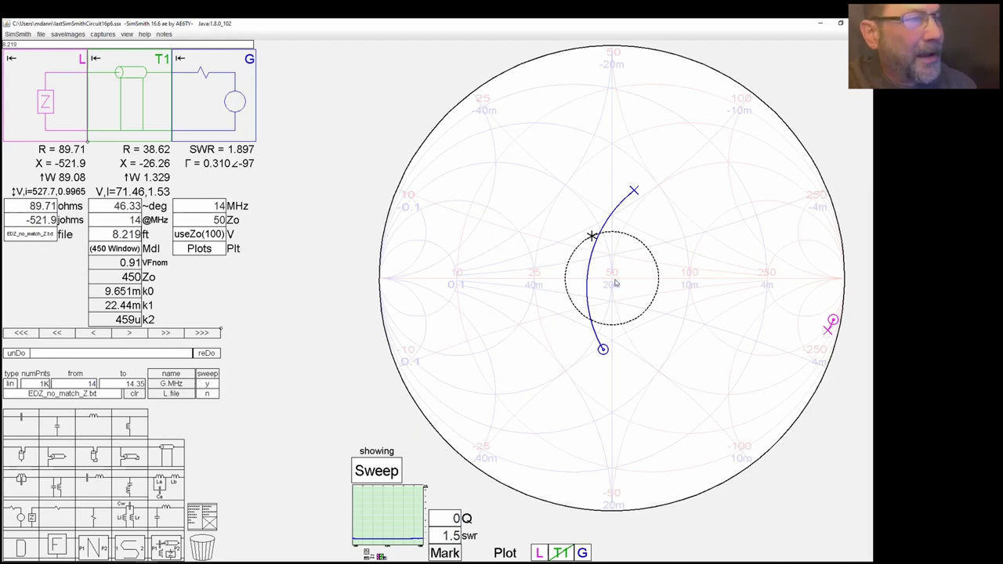
Open the rectangular chart, and rescale and shift the SWR axis to 0.5 divisions around the generator's curve
{"action": "left_click", "coordinate": [385, 519]}
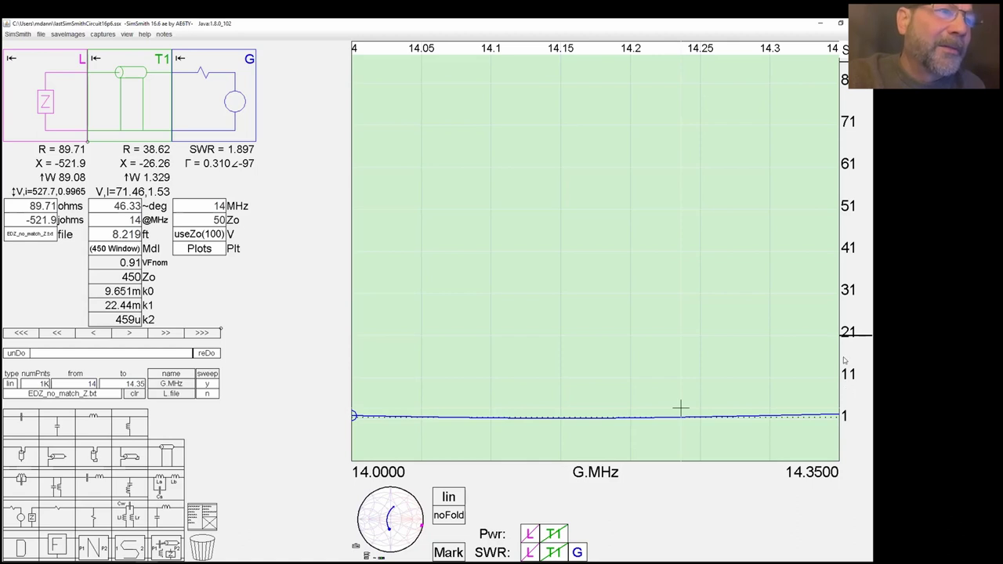
{"action": "mouse_move", "coordinate": [856, 214]}
{"action": "left_mouse_down"}
{"action": "mouse_move", "coordinate": [848, 185]}
{"action": "mouse_move", "coordinate": [854, 214]}
{"action": "left_mouse_up"}
{"action": "left_click_drag", "start_coordinate": [850, 423], "coordinate": [850, 227]}
{"action": "left_click_drag", "start_coordinate": [836, 479], "coordinate": [832, 255]}
{"action": "scroll", "coordinate": [832, 256], "scroll_direction": "up", "scroll_amount": 2}
{"action": "scroll", "coordinate": [832, 255], "scroll_direction": "down", "scroll_amount": 1}
{"action": "scroll", "coordinate": [842, 342], "scroll_direction": "down", "scroll_amount": 3}
{"action": "left_click_drag", "start_coordinate": [854, 404], "coordinate": [856, 315]}
{"action": "scroll", "coordinate": [856, 316], "scroll_direction": "down", "scroll_amount": 1}
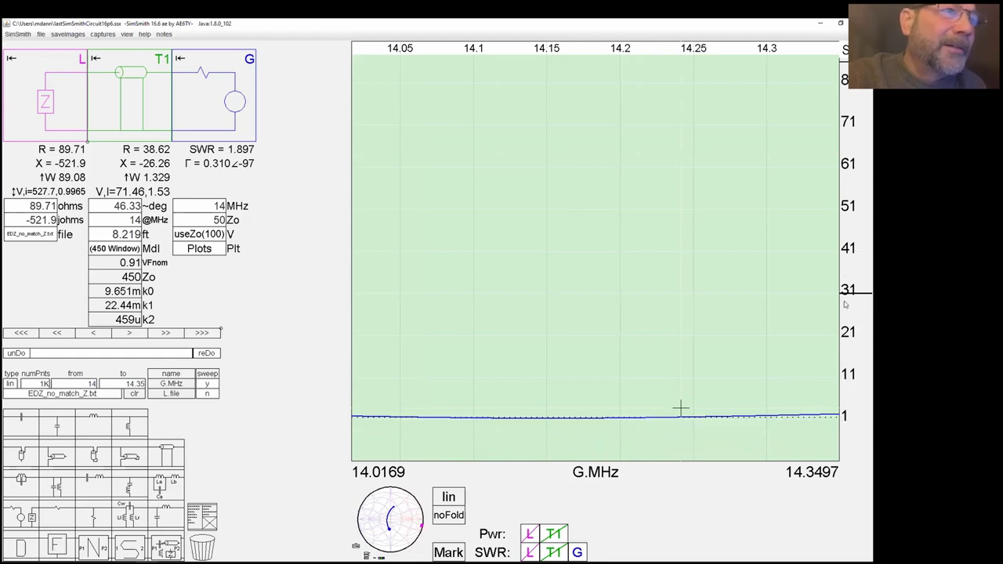
{"action": "scroll", "coordinate": [850, 409], "scroll_direction": "up", "scroll_amount": 1}
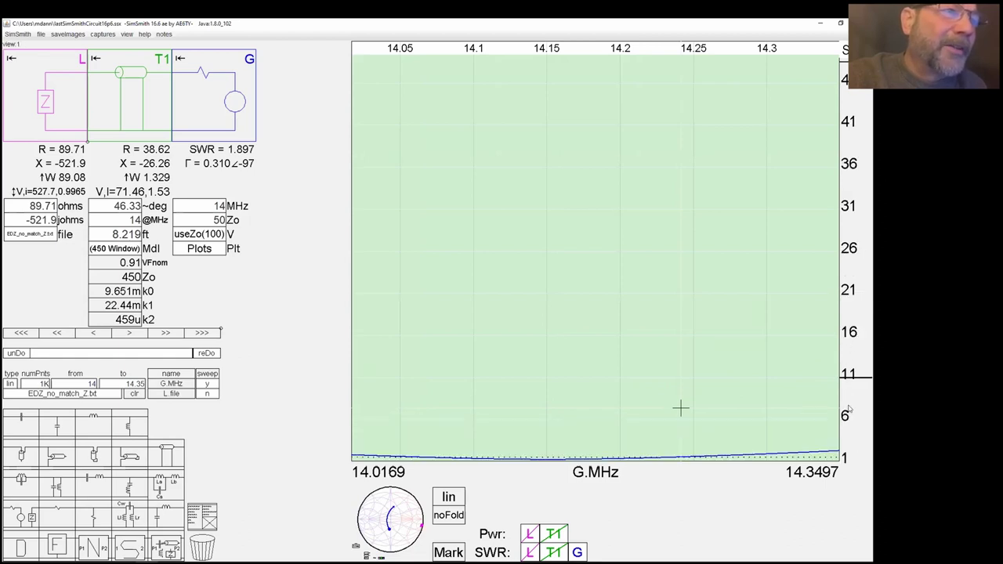
{"action": "left_click_drag", "start_coordinate": [849, 409], "coordinate": [849, 324]}
{"action": "scroll", "coordinate": [849, 294], "scroll_direction": "up", "scroll_amount": 2}
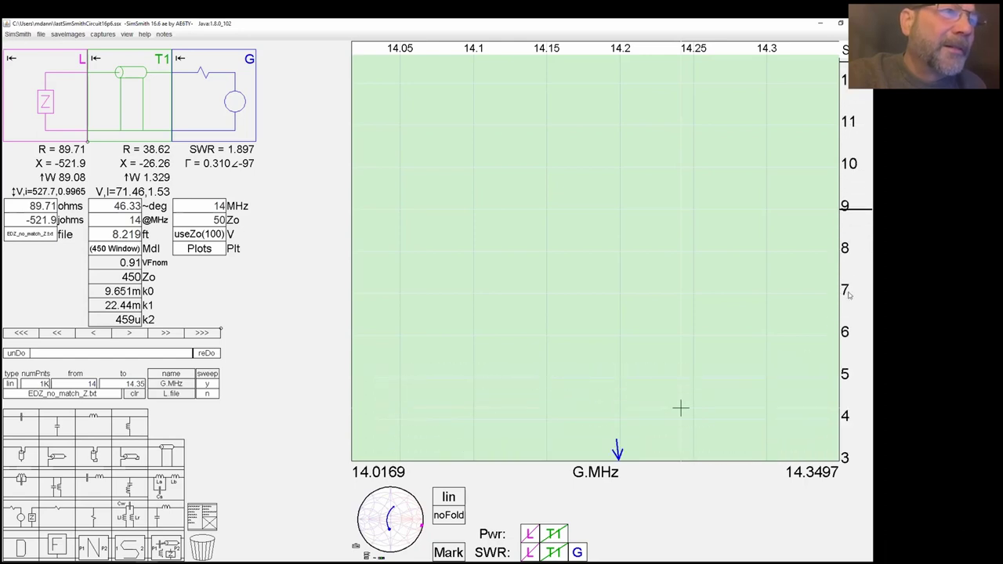
{"action": "scroll", "coordinate": [849, 295], "scroll_direction": "up", "scroll_amount": 1}
{"action": "left_click_drag", "start_coordinate": [851, 370], "coordinate": [810, 287]}
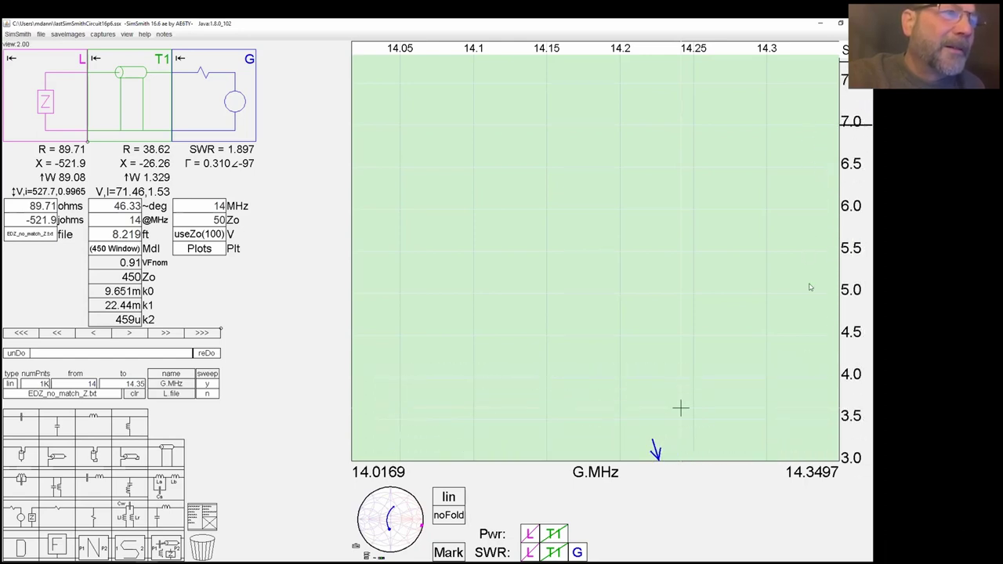
{"action": "mouse_move", "coordinate": [850, 429]}
{"action": "left_mouse_down"}
{"action": "mouse_move", "coordinate": [815, 297]}
{"action": "mouse_move", "coordinate": [760, 393]}
{"action": "left_mouse_up"}
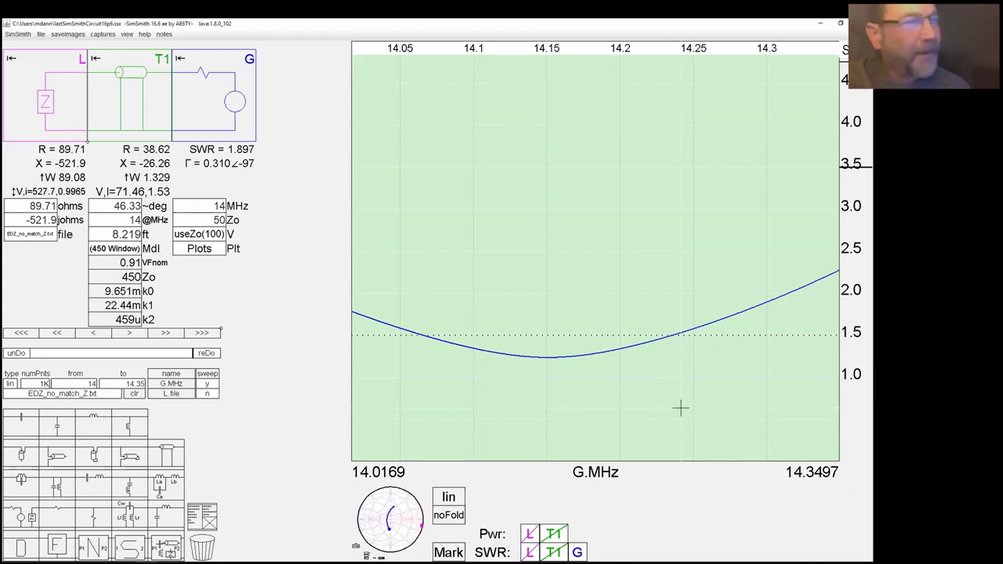
Switch to the slide show and advance to the slide on matching the EDZ with coax stubs
{"action": "key", "text": "alt+Tab"}
{"action": "key", "text": "Right"}
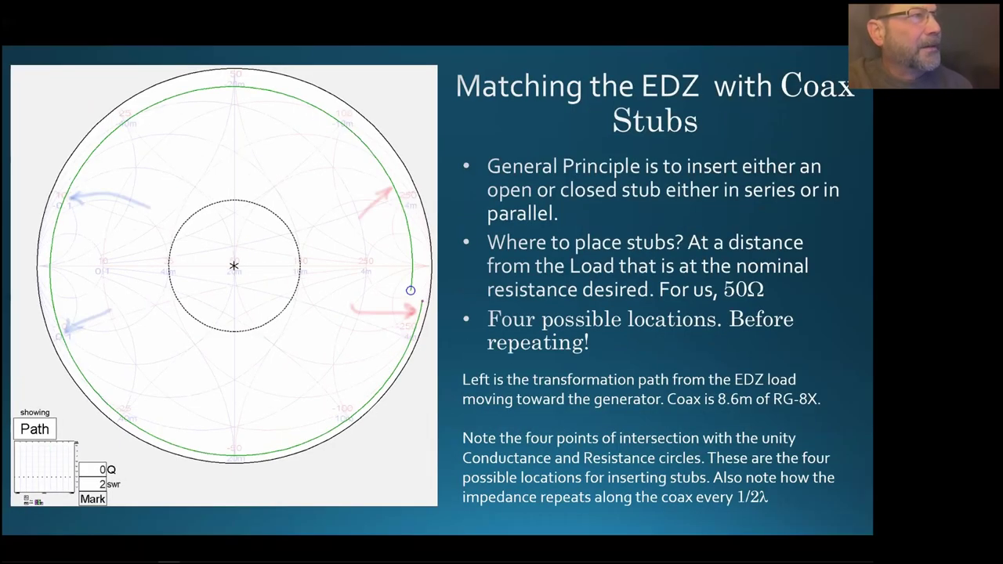
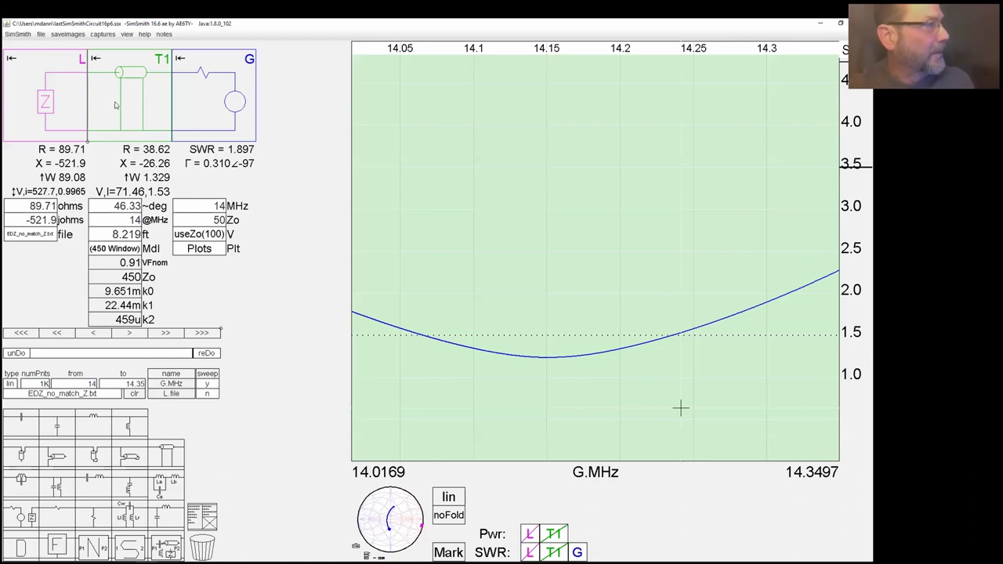
In SimSmith, replace the ladder line with a new transmission line and set its model to RG-8X
{"action": "mouse_move", "coordinate": [119, 103]}
{"action": "left_mouse_down"}
{"action": "mouse_move", "coordinate": [158, 495]}
{"action": "mouse_move", "coordinate": [171, 477]}
{"action": "mouse_move", "coordinate": [125, 94]}
{"action": "left_mouse_up"}
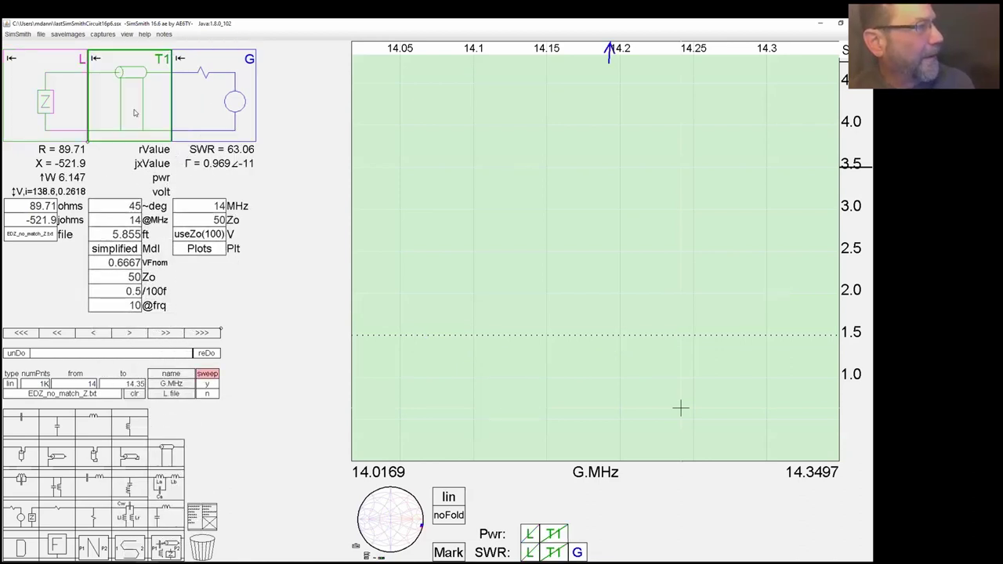
{"action": "left_click", "coordinate": [128, 251]}
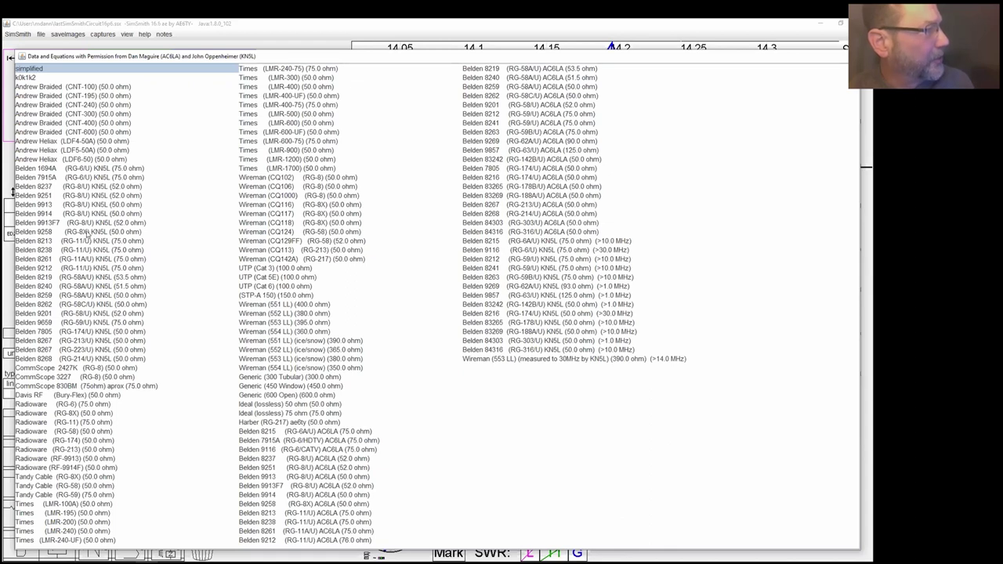
{"action": "left_click", "coordinate": [131, 287]}
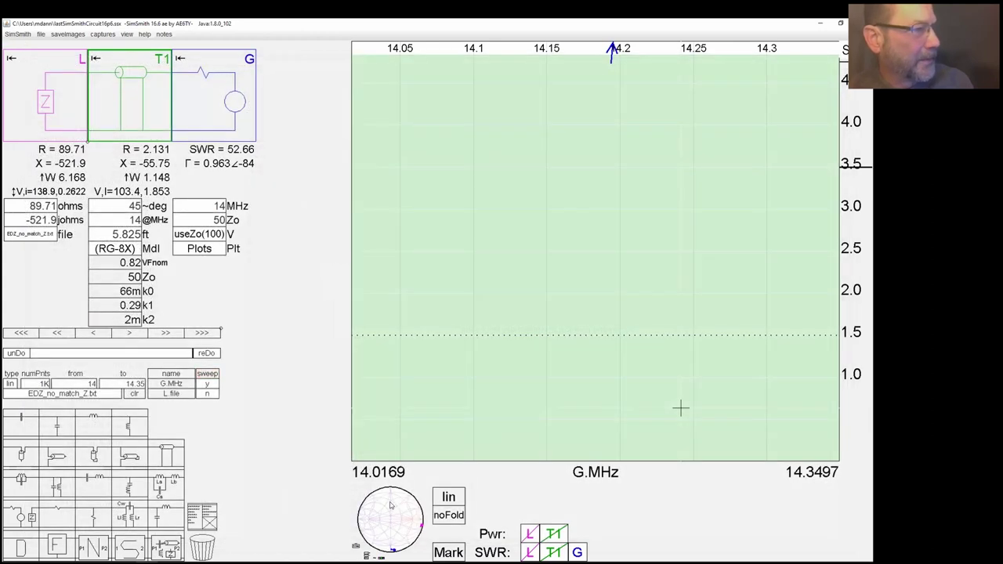
Return to the Smith chart and show the path instead of the sweep
{"action": "left_click", "coordinate": [392, 505]}
{"action": "left_click", "coordinate": [380, 471]}
{"action": "left_click", "coordinate": [380, 472]}
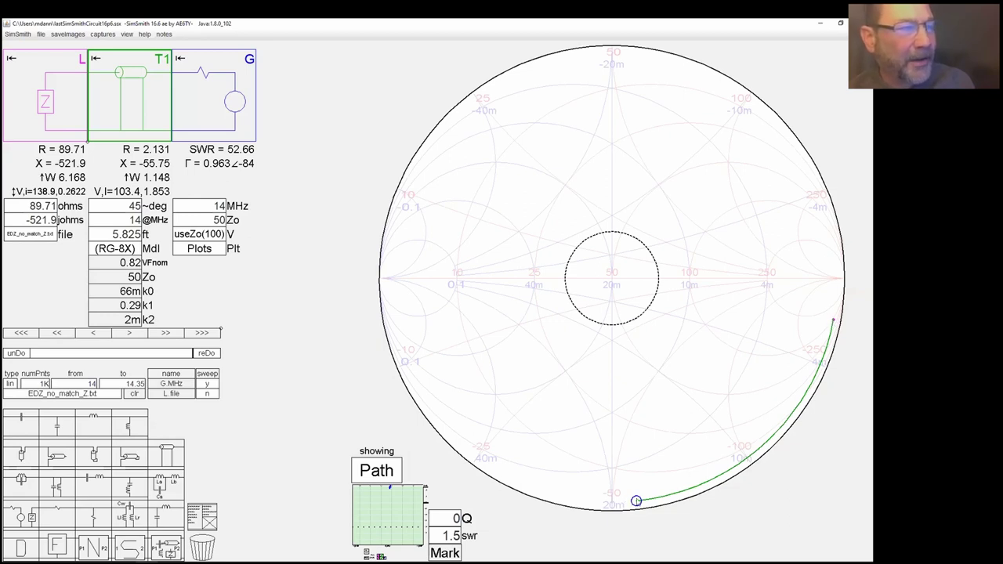
Lengthen the RG-8X line to 28.62 ft, tracing the impedance around the whole Smith chart
{"action": "left_click", "coordinate": [115, 227]}
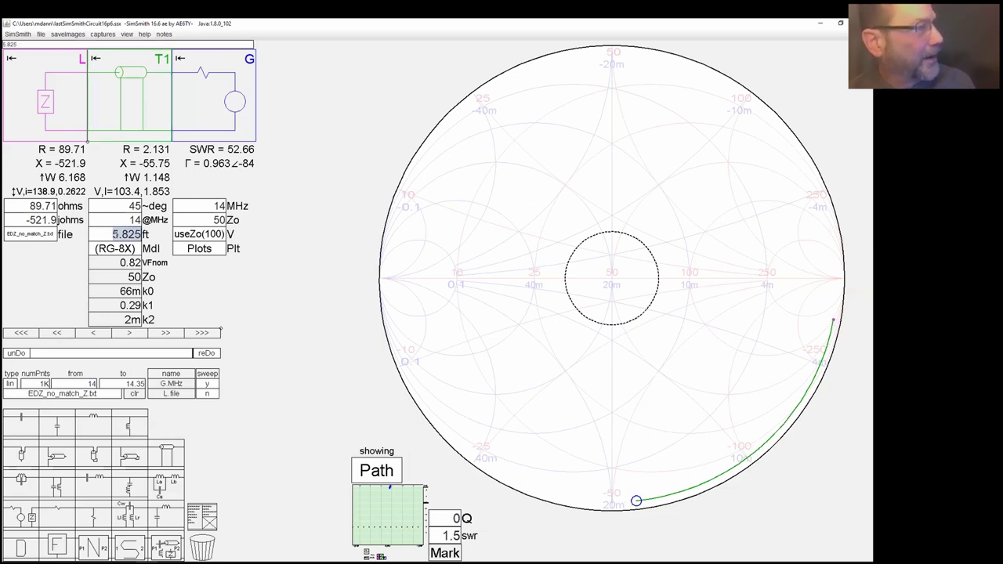
{"action": "scroll", "coordinate": [125, 234], "scroll_direction": "up", "scroll_amount": 10}
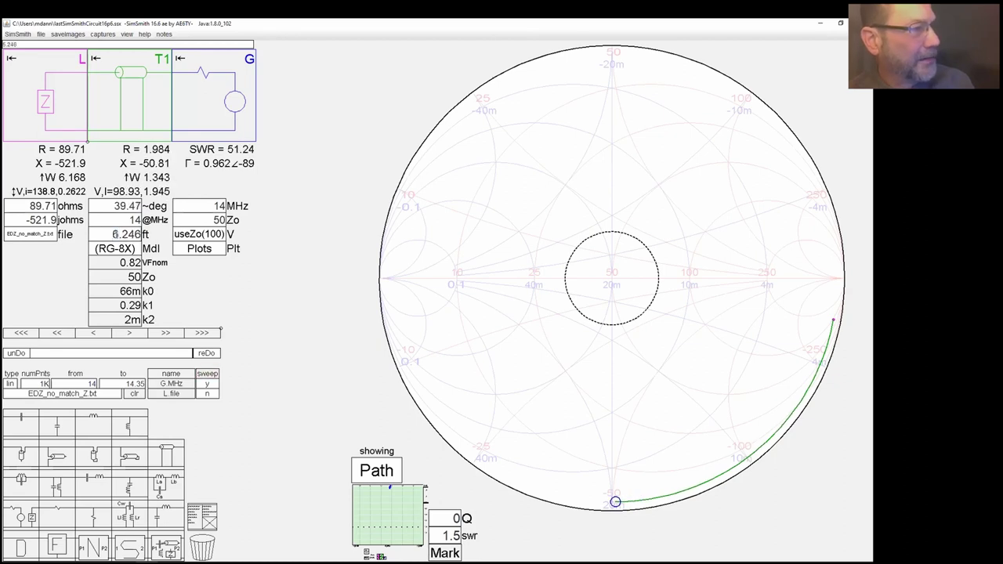
{"action": "scroll", "coordinate": [115, 234], "scroll_direction": "up", "scroll_amount": 20}
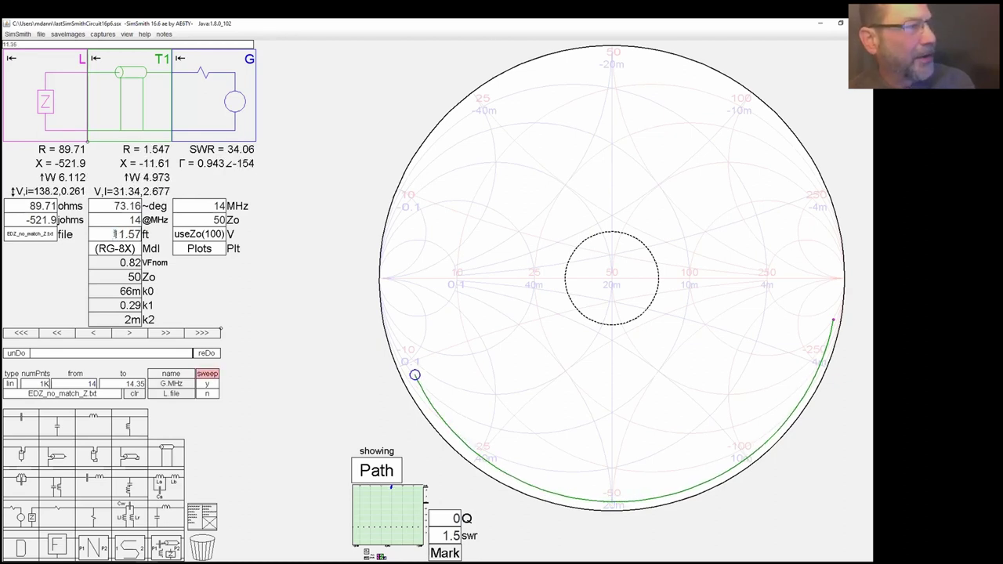
{"action": "scroll", "coordinate": [114, 233], "scroll_direction": "up", "scroll_amount": 20}
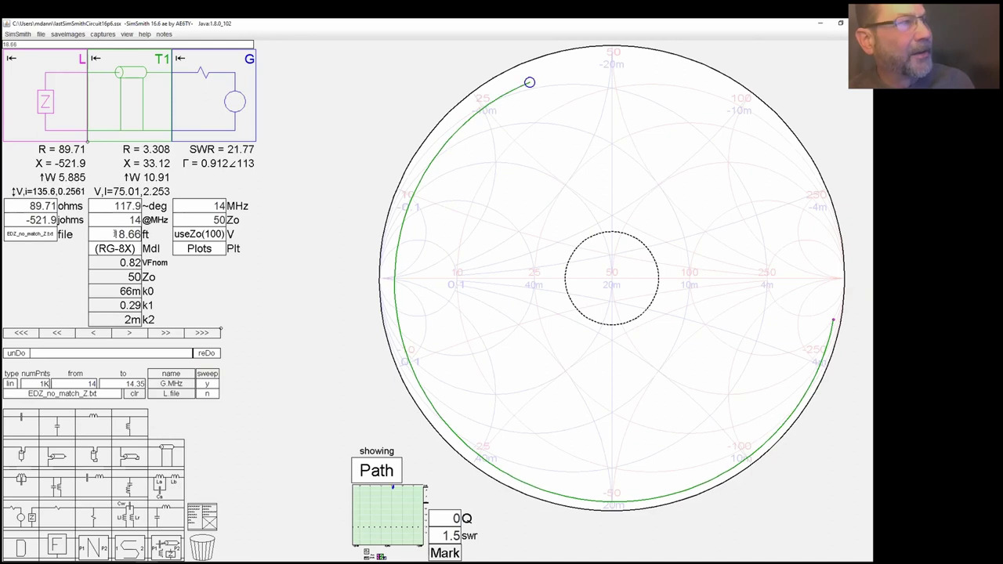
{"action": "scroll", "coordinate": [114, 233], "scroll_direction": "up", "scroll_amount": 20}
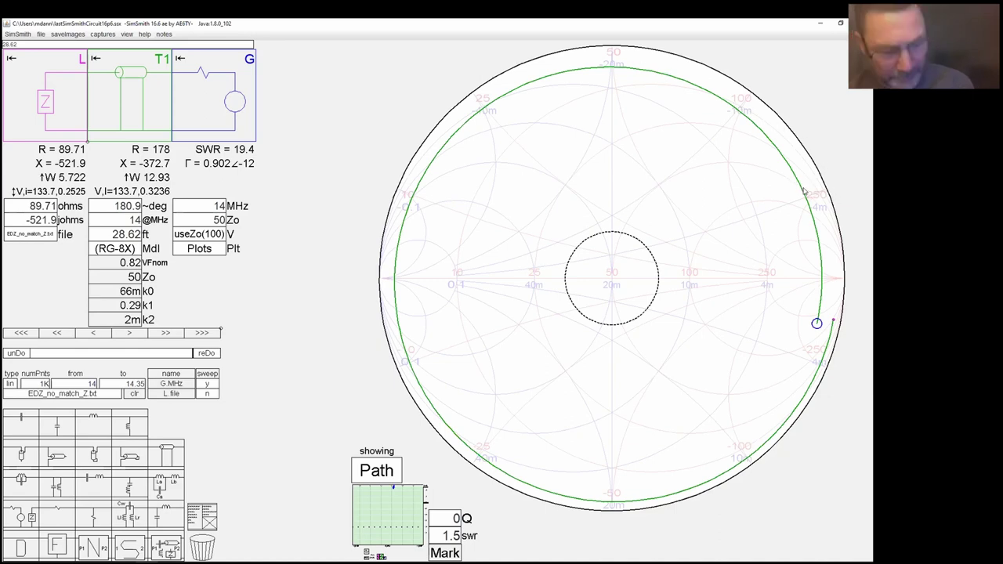
Check the coax length on the coax-stub slide, and in SimSmith change the length units in the preferences to meters
{"action": "key", "text": "alt+Tab"}
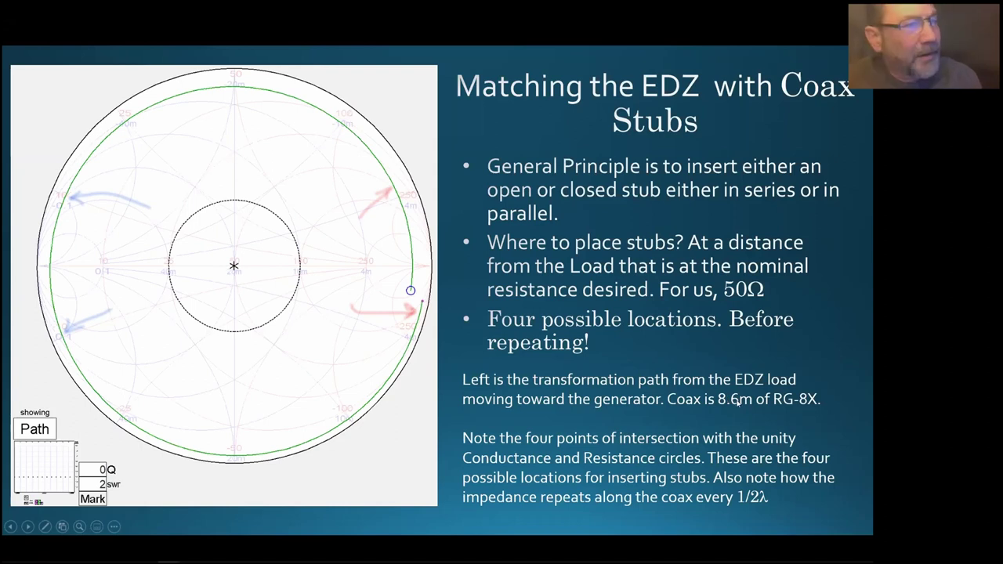
{"action": "key", "text": "alt+Tab"}
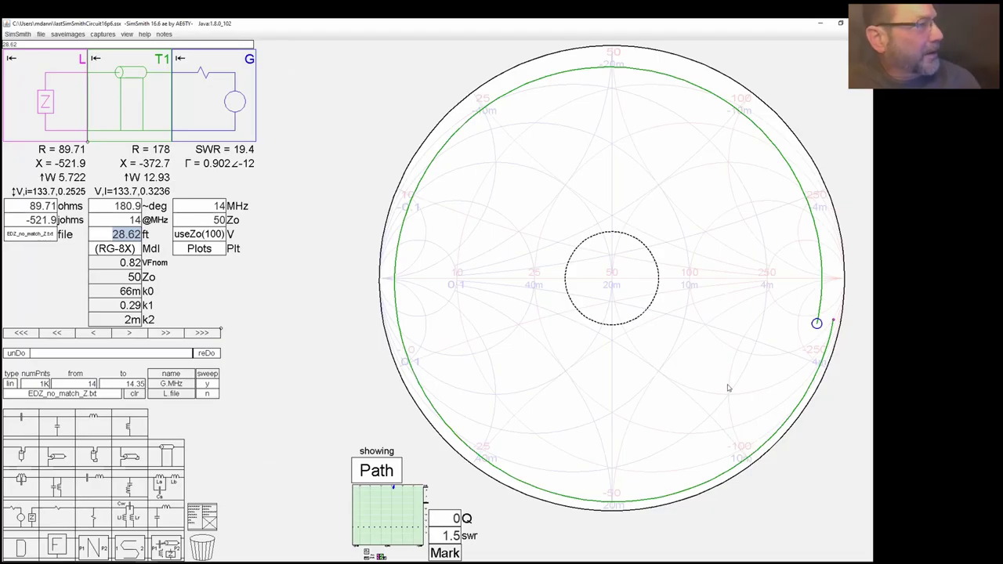
{"action": "left_click", "coordinate": [24, 34]}
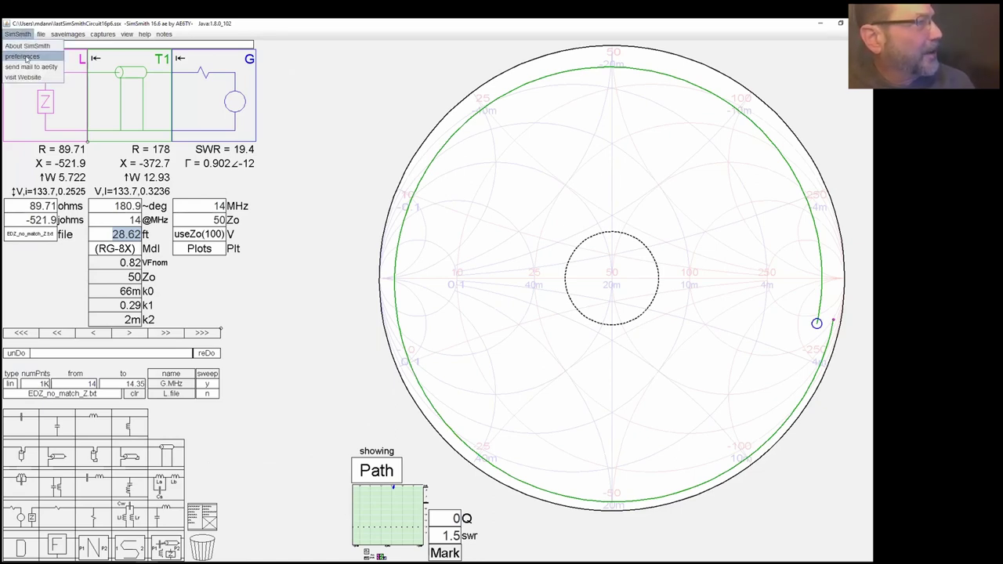
{"action": "left_click", "coordinate": [25, 57]}
{"action": "left_click", "coordinate": [73, 65]}
{"action": "left_click", "coordinate": [73, 64]}
{"action": "left_click", "coordinate": [73, 64]}
{"action": "left_click", "coordinate": [73, 65]}
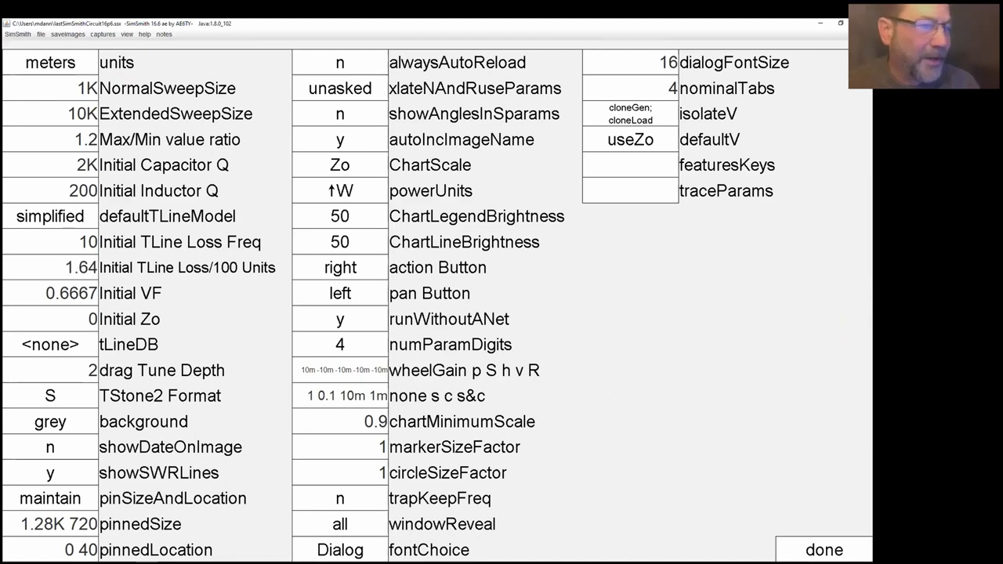
{"action": "left_click", "coordinate": [846, 550]}
{"action": "left_click_drag", "start_coordinate": [105, 234], "coordinate": [156, 229]}
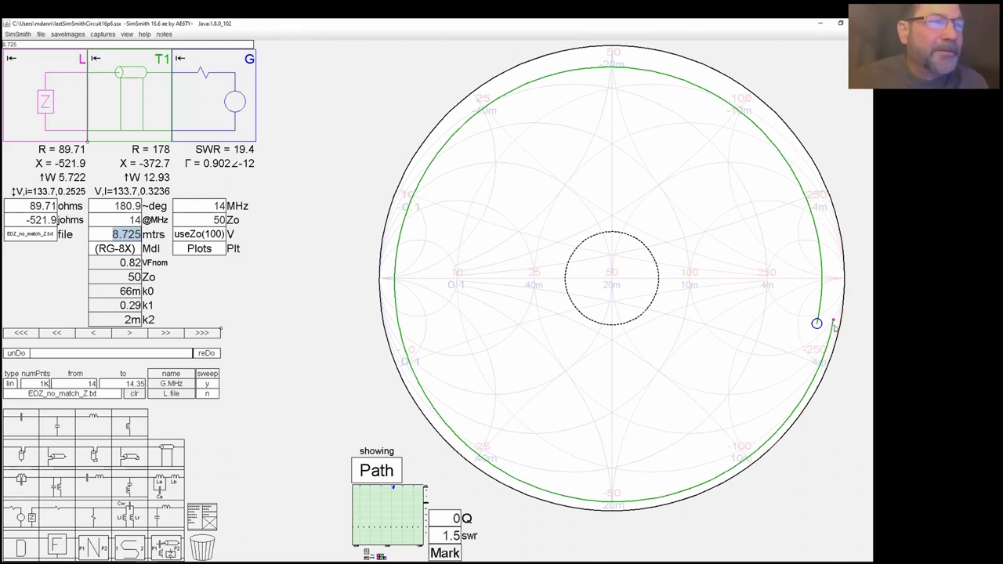
Shorten the RG-8X line to 0.1122 m so the path ends near the 50-ohm resistance circle on the capacitive side
{"action": "mouse_move", "coordinate": [832, 321]}
{"action": "left_mouse_down"}
{"action": "mouse_move", "coordinate": [820, 314]}
{"action": "mouse_move", "coordinate": [829, 139]}
{"action": "mouse_move", "coordinate": [629, 83]}
{"action": "mouse_move", "coordinate": [399, 242]}
{"action": "mouse_move", "coordinate": [540, 487]}
{"action": "mouse_move", "coordinate": [681, 480]}
{"action": "mouse_move", "coordinate": [803, 366]}
{"action": "mouse_move", "coordinate": [822, 363]}
{"action": "mouse_move", "coordinate": [737, 145]}
{"action": "mouse_move", "coordinate": [640, 123]}
{"action": "mouse_move", "coordinate": [458, 126]}
{"action": "mouse_move", "coordinate": [395, 270]}
{"action": "mouse_move", "coordinate": [320, 320]}
{"action": "left_mouse_up"}
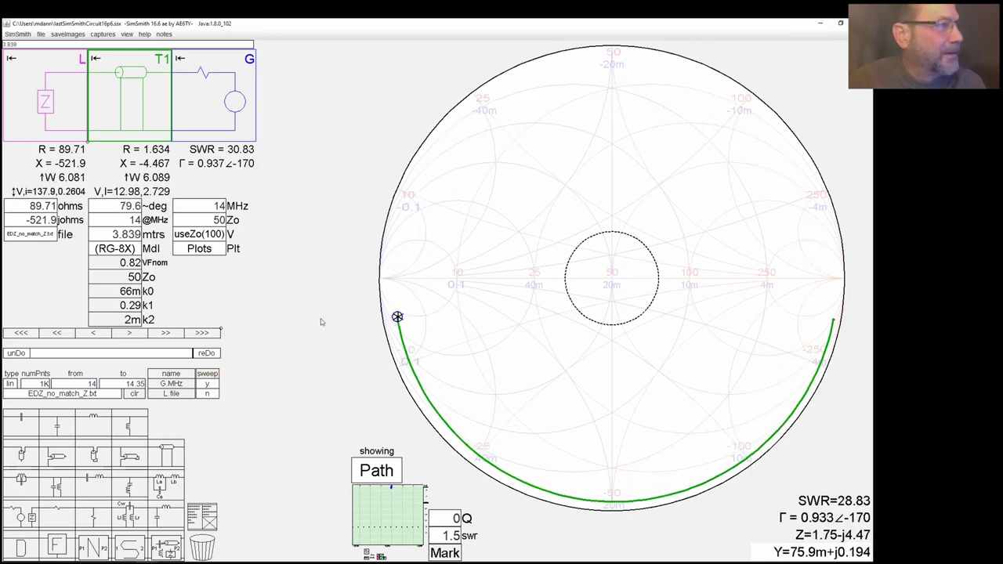
{"action": "mouse_move", "coordinate": [397, 317]}
{"action": "left_mouse_down"}
{"action": "mouse_move", "coordinate": [394, 290]}
{"action": "mouse_move", "coordinate": [394, 314]}
{"action": "mouse_move", "coordinate": [439, 387]}
{"action": "mouse_move", "coordinate": [521, 481]}
{"action": "left_mouse_up"}
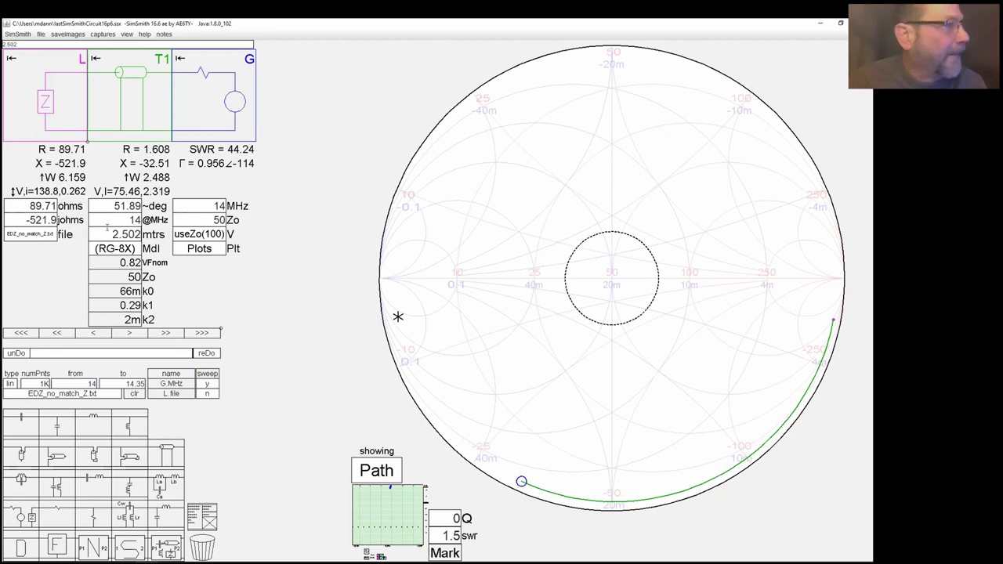
{"action": "scroll", "coordinate": [113, 234], "scroll_direction": "down", "scroll_amount": 10}
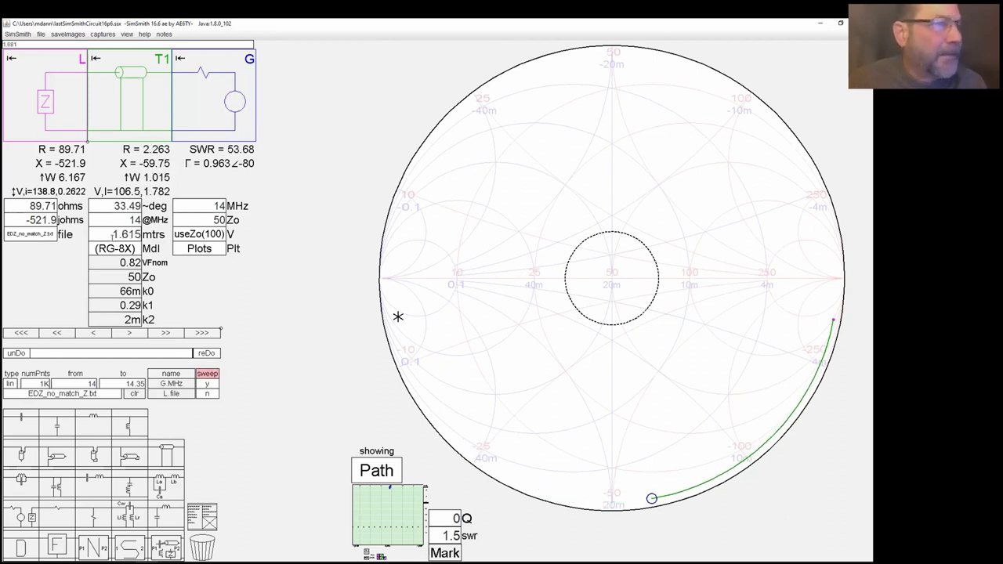
{"action": "scroll", "coordinate": [112, 233], "scroll_direction": "down", "scroll_amount": 10}
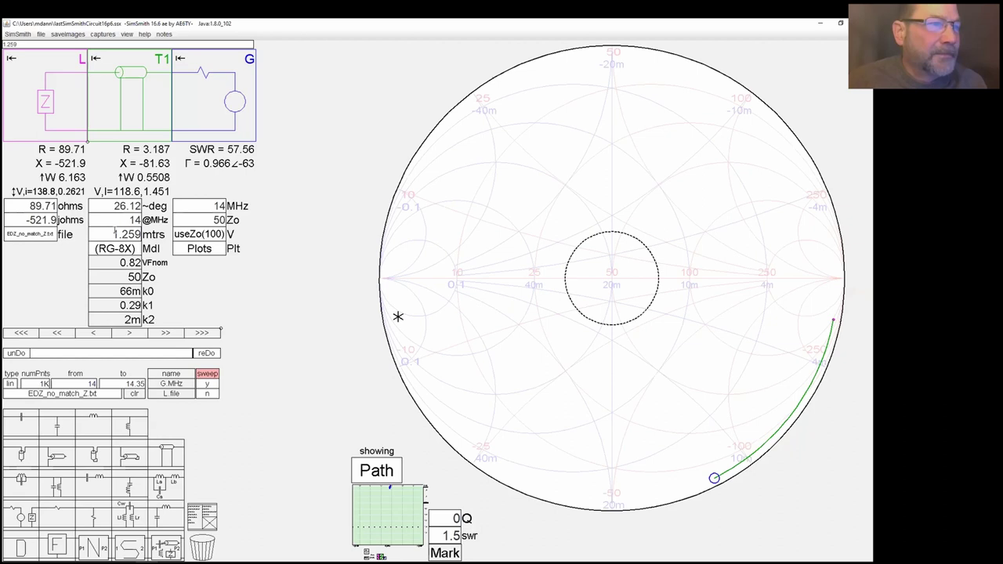
{"action": "scroll", "coordinate": [114, 225], "scroll_direction": "down", "scroll_amount": 8}
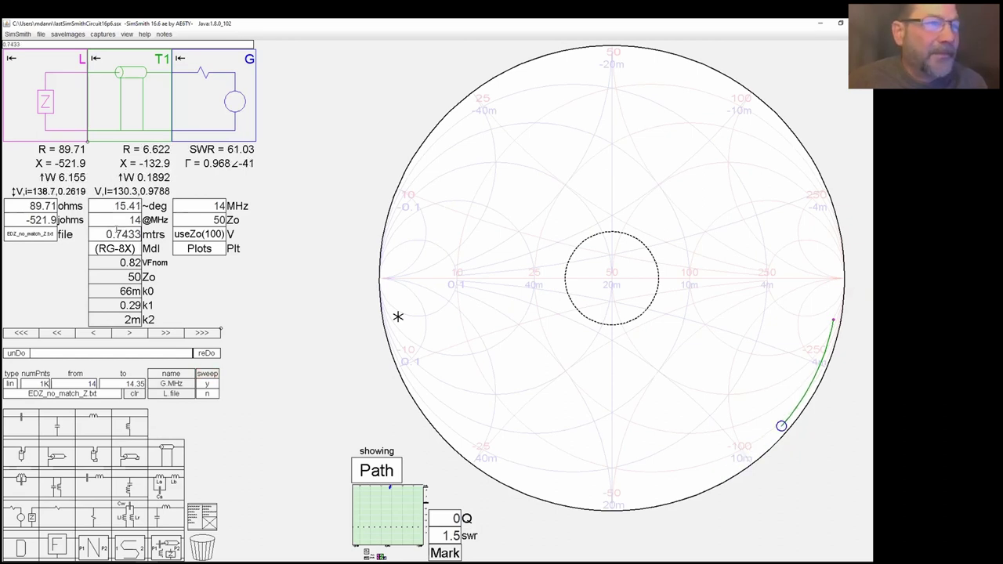
{"action": "scroll", "coordinate": [116, 229], "scroll_direction": "down", "scroll_amount": 8}
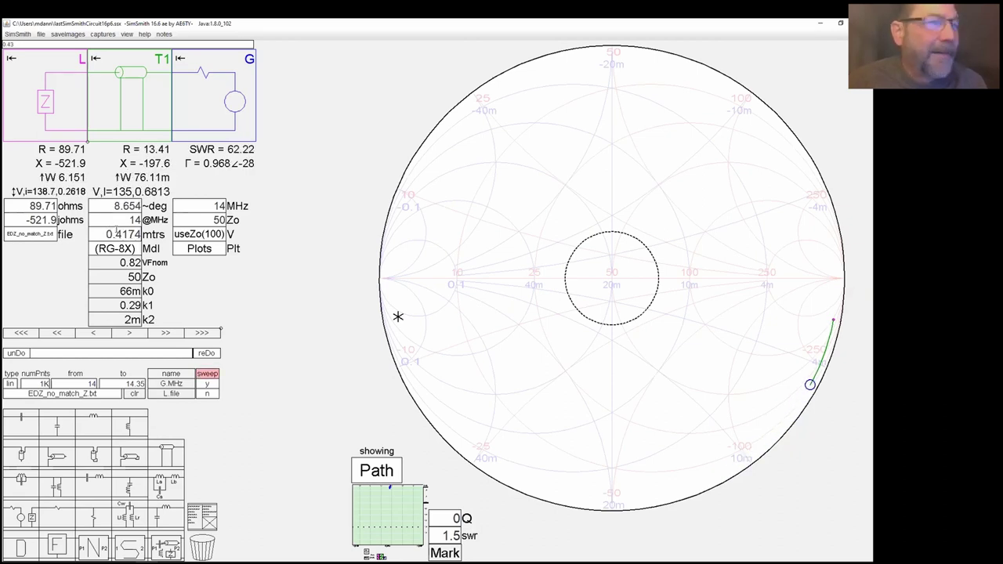
{"action": "scroll", "coordinate": [116, 229], "scroll_direction": "down", "scroll_amount": 8}
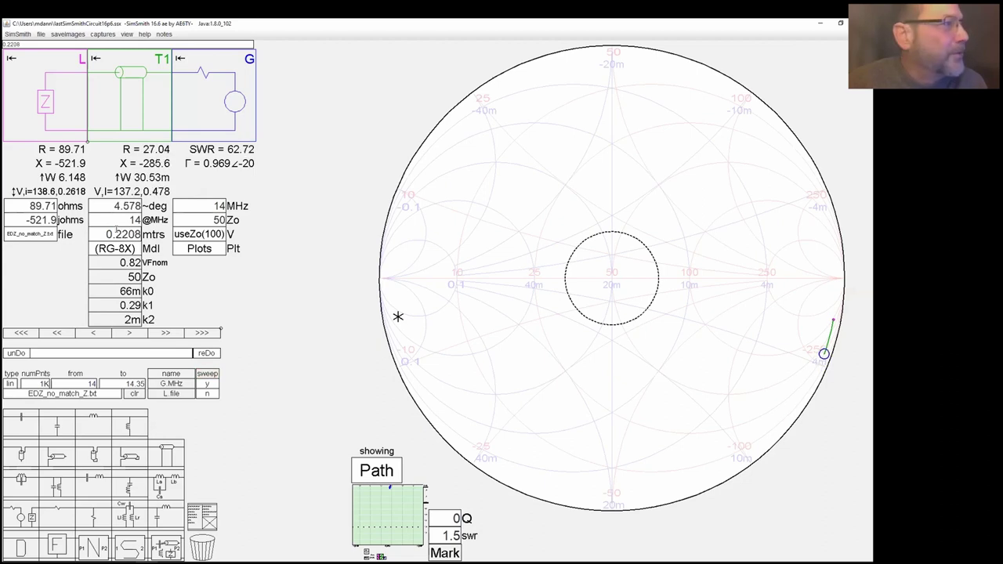
{"action": "scroll", "coordinate": [116, 229], "scroll_direction": "down", "scroll_amount": 5}
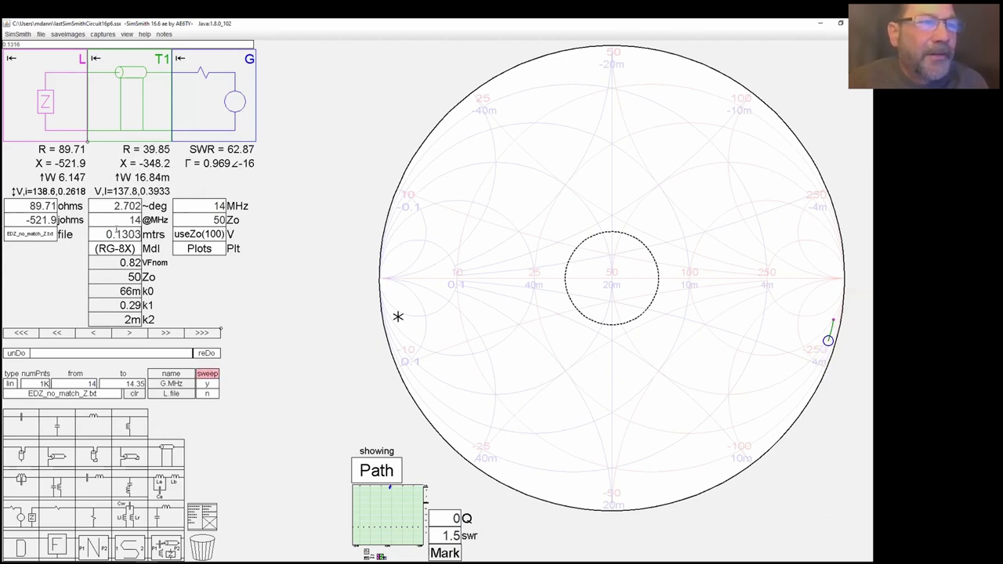
{"action": "scroll", "coordinate": [117, 227], "scroll_direction": "down", "scroll_amount": 3}
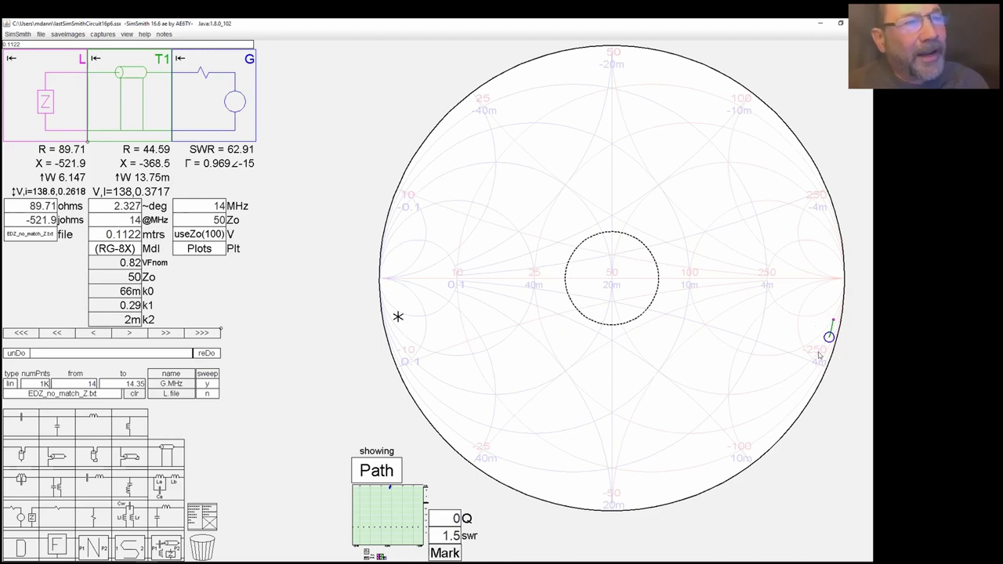
Remove the SWR circle from the Smith chart by setting its swr value to 0
{"action": "scroll", "coordinate": [613, 281], "scroll_direction": "up", "scroll_amount": 3}
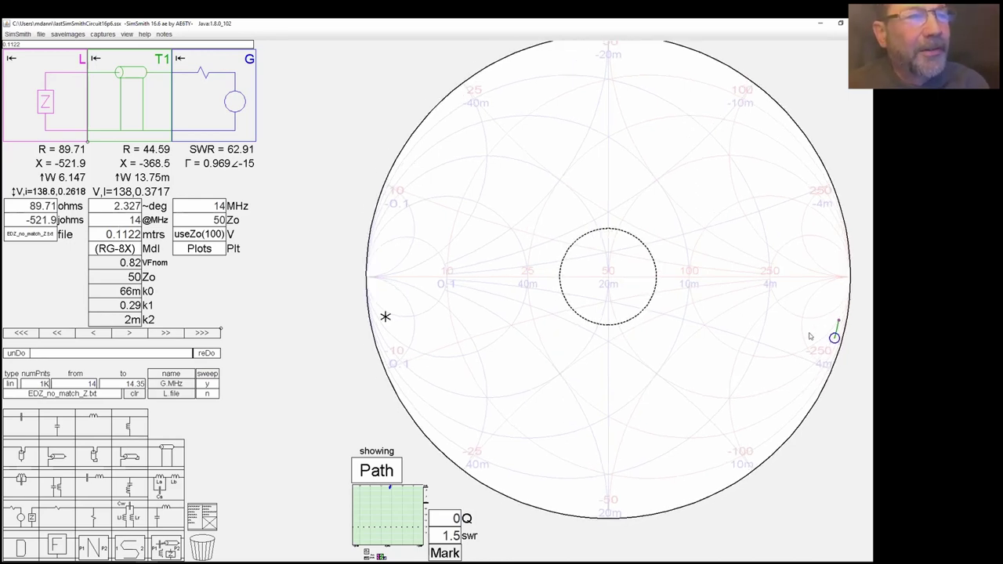
{"action": "scroll", "coordinate": [667, 311], "scroll_direction": "up", "scroll_amount": 2}
{"action": "scroll", "coordinate": [803, 251], "scroll_direction": "right", "scroll_amount": 3}
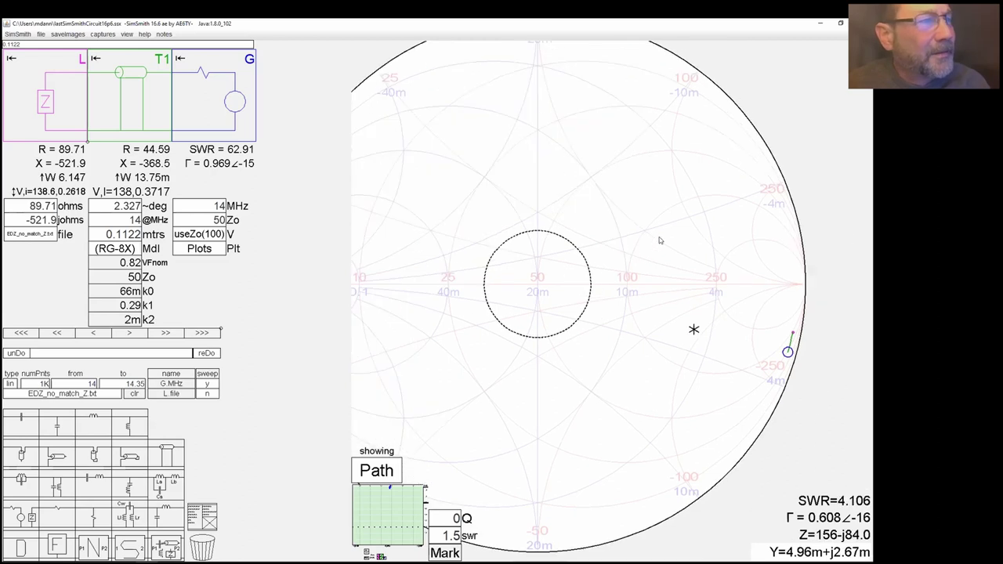
{"action": "scroll", "coordinate": [804, 251], "scroll_direction": "left", "scroll_amount": 3}
{"action": "scroll", "coordinate": [718, 185], "scroll_direction": "up", "scroll_amount": 1}
{"action": "scroll", "coordinate": [717, 185], "scroll_direction": "up", "scroll_amount": 1}
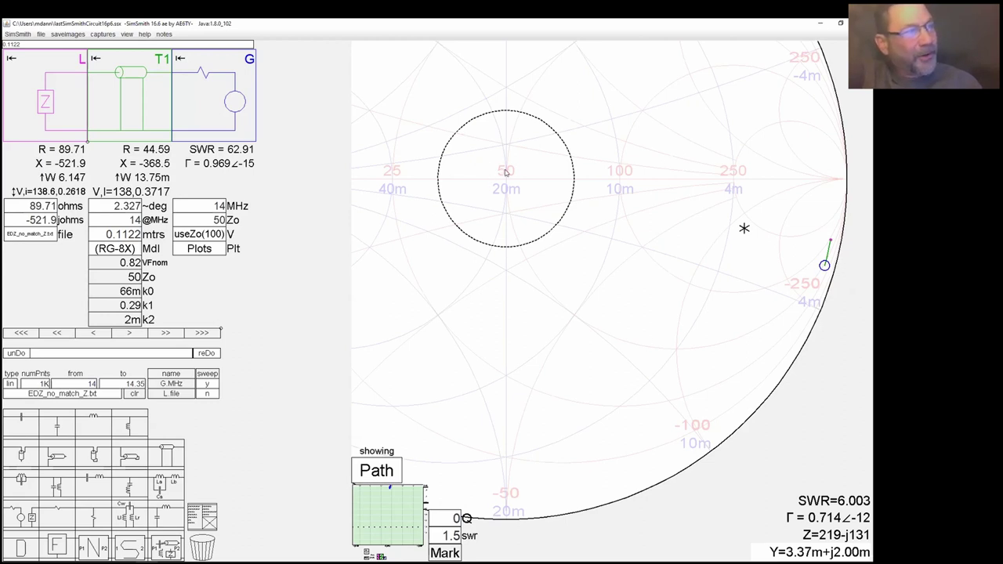
{"action": "left_click", "coordinate": [448, 536]}
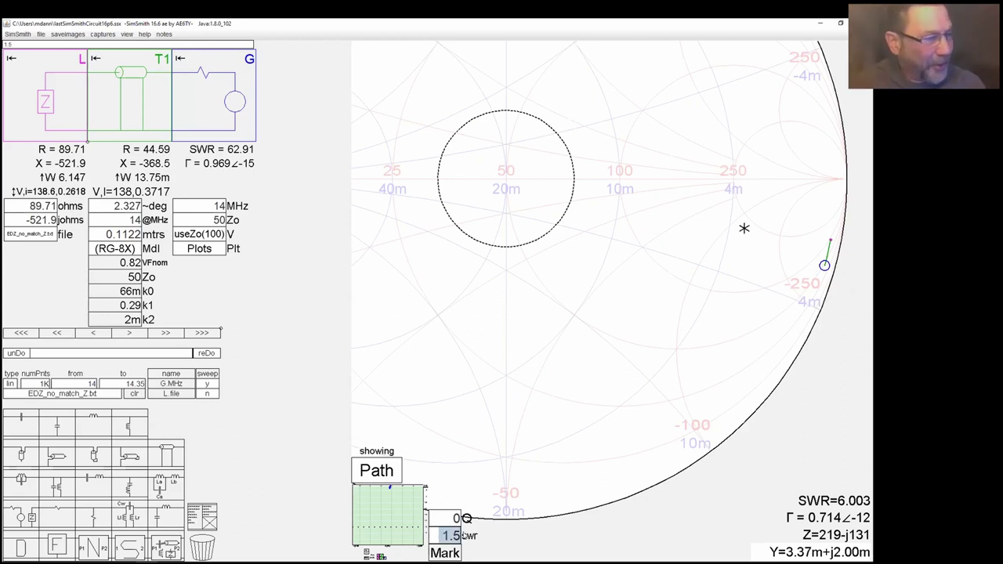
{"action": "type", "text": "0"}
{"action": "key", "text": "Return"}
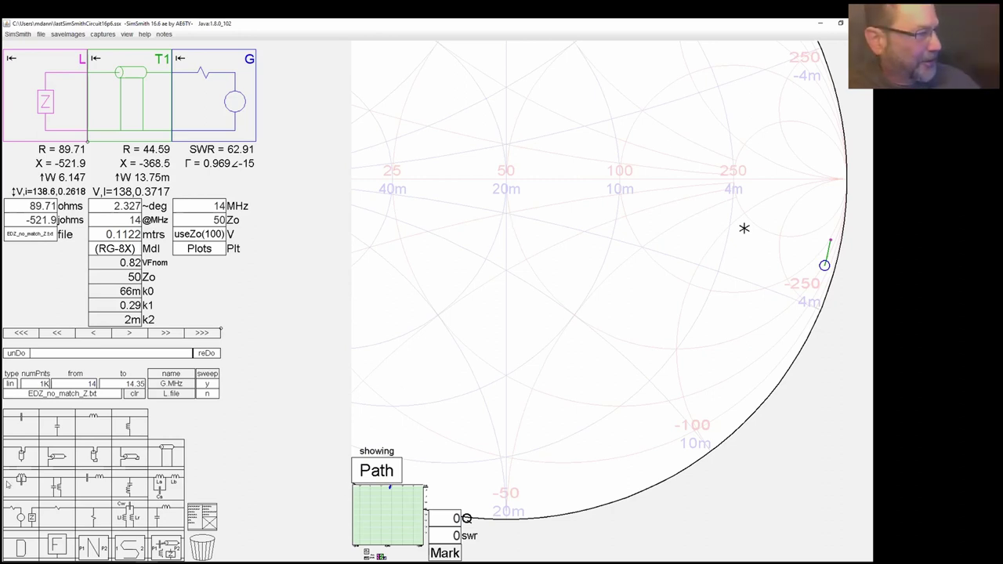
Try a shorted parallel stub between the RG-8X line and the generator, using the RG-8X cable model
{"action": "mouse_move", "coordinate": [88, 553]}
{"action": "left_mouse_down"}
{"action": "mouse_move", "coordinate": [255, 282]}
{"action": "mouse_move", "coordinate": [280, 280]}
{"action": "mouse_move", "coordinate": [260, 186]}
{"action": "mouse_move", "coordinate": [200, 86]}
{"action": "left_mouse_up"}
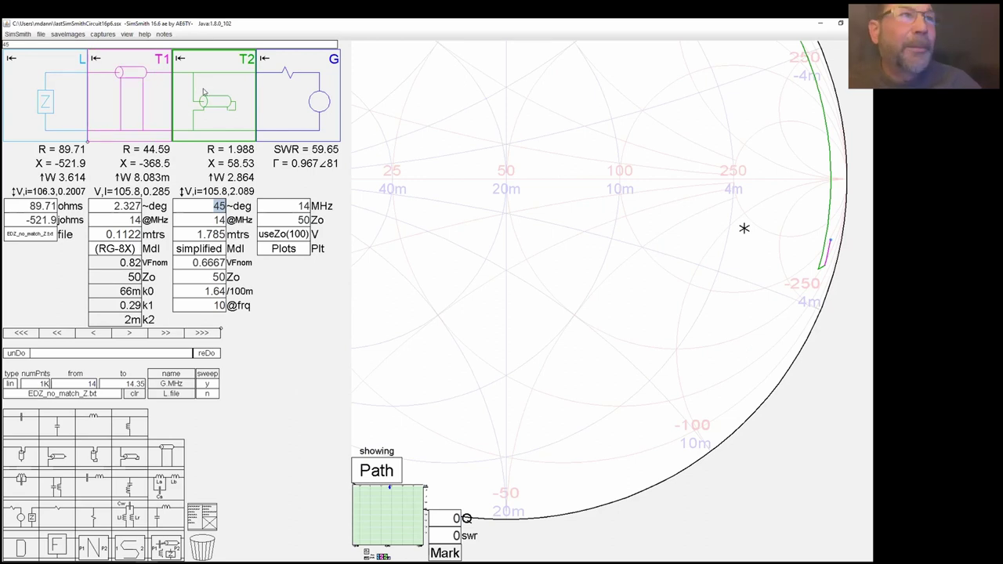
{"action": "left_click_drag", "start_coordinate": [203, 88], "coordinate": [243, 125]}
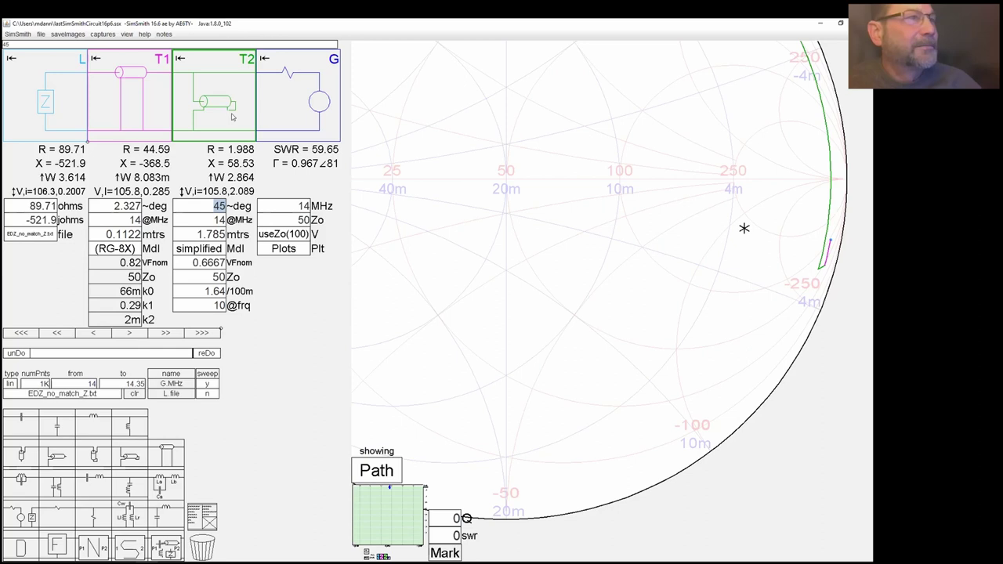
{"action": "left_click", "coordinate": [209, 234]}
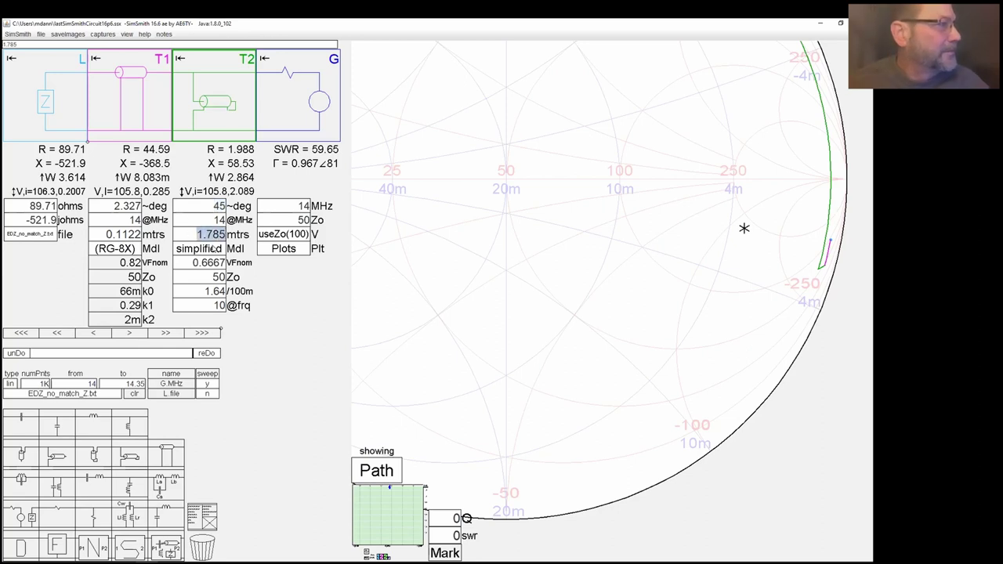
{"action": "left_click", "coordinate": [213, 249]}
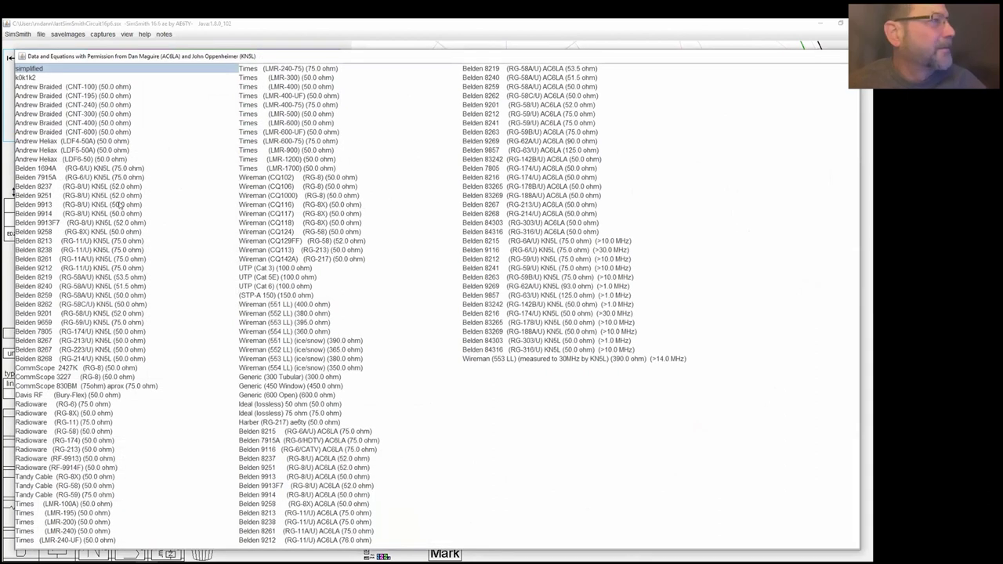
{"action": "left_click", "coordinate": [156, 232]}
Try lengthening the parallel stub to 2.778 m, and delete the stub from the circuit
{"action": "scroll", "coordinate": [206, 233], "scroll_direction": "up", "scroll_amount": 10}
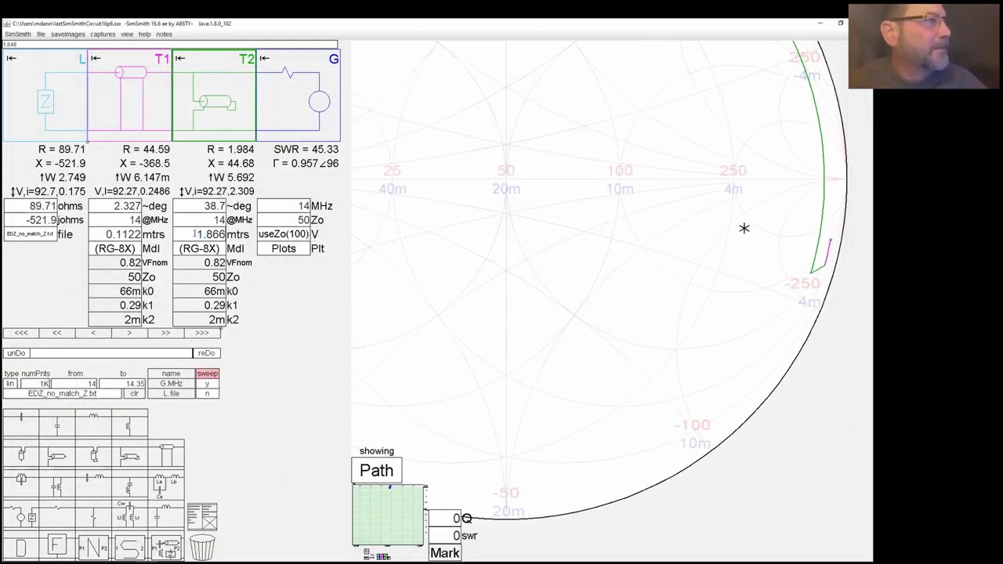
{"action": "scroll", "coordinate": [194, 233], "scroll_direction": "up", "scroll_amount": 10}
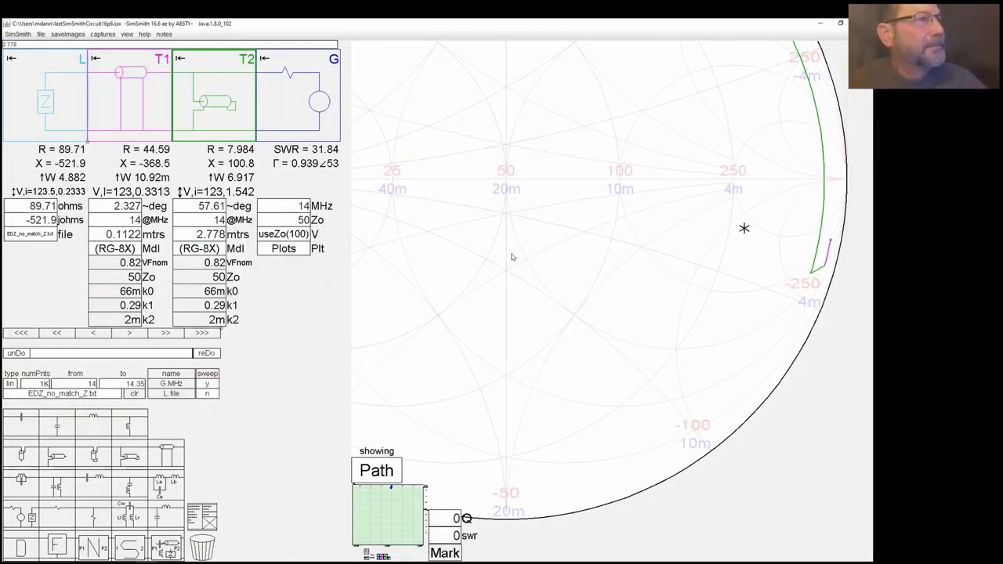
{"action": "scroll", "coordinate": [514, 261], "scroll_direction": "up", "scroll_amount": 1}
{"action": "scroll", "coordinate": [515, 259], "scroll_direction": "down", "scroll_amount": 3}
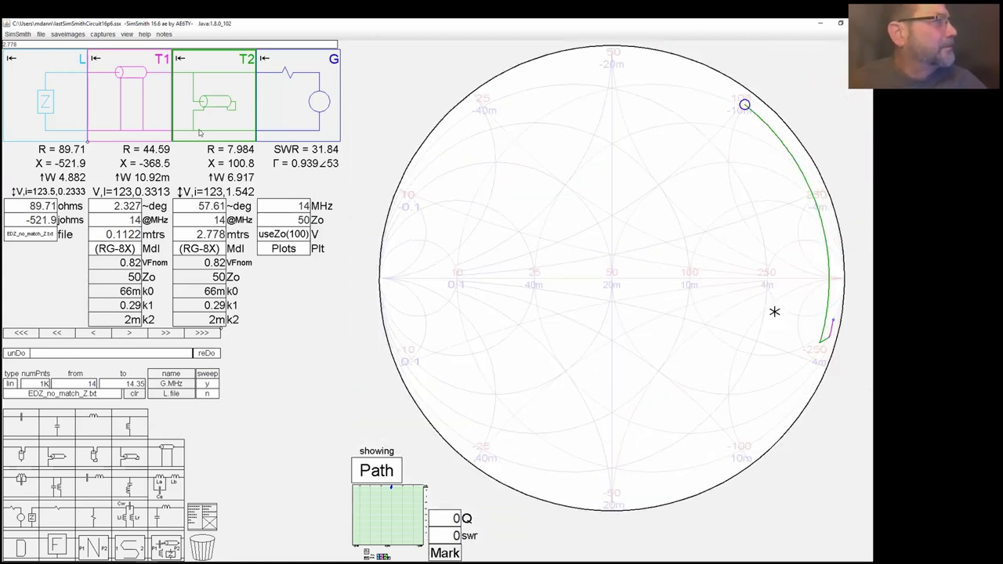
{"action": "key", "text": "Delete"}
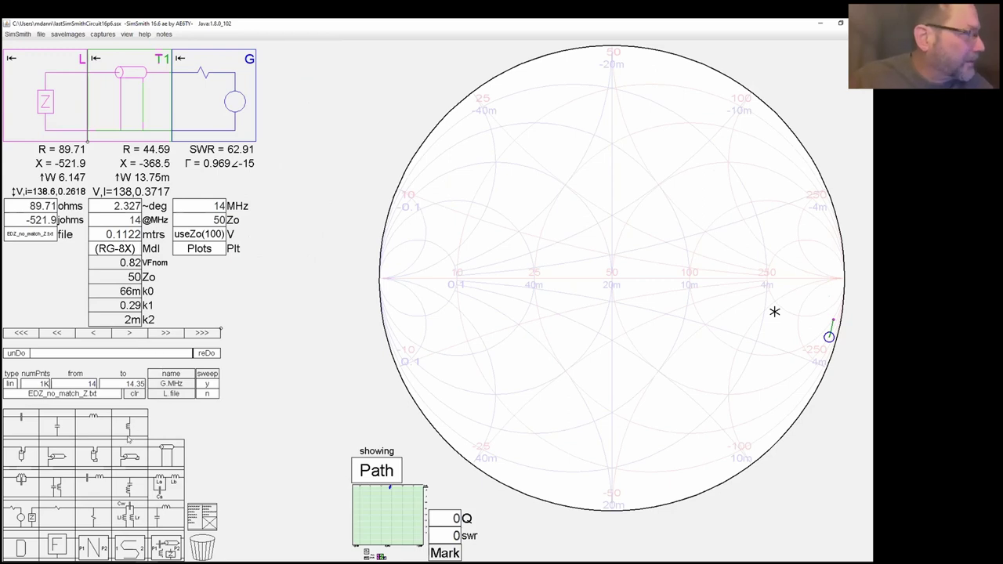
Insert a shorted series stub before the generator and tune it to 3.198 m and the RG-8X line to 0.1713 m for a 50-ohm match
{"action": "left_click_drag", "start_coordinate": [131, 462], "coordinate": [283, 380]}
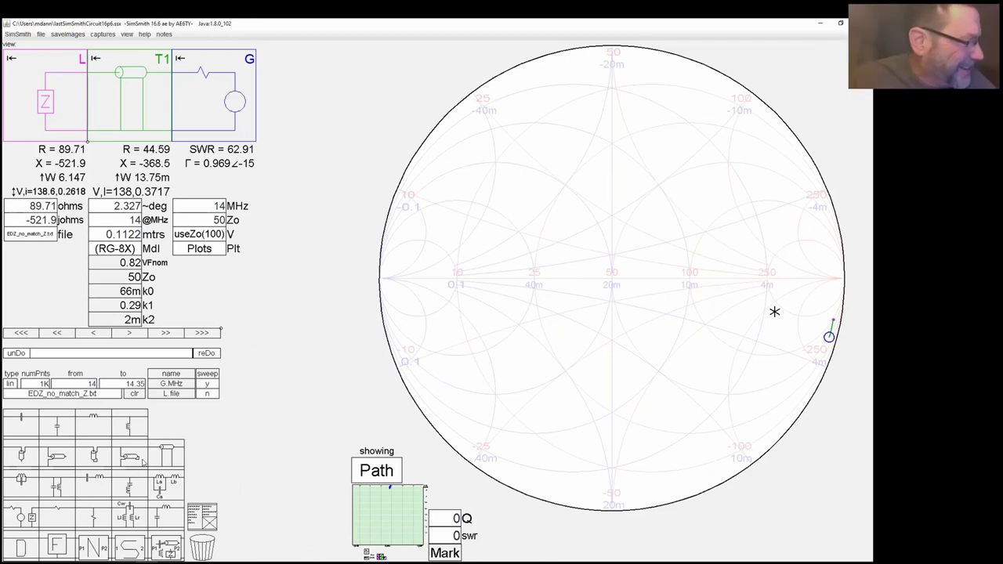
{"action": "left_click", "coordinate": [54, 453]}
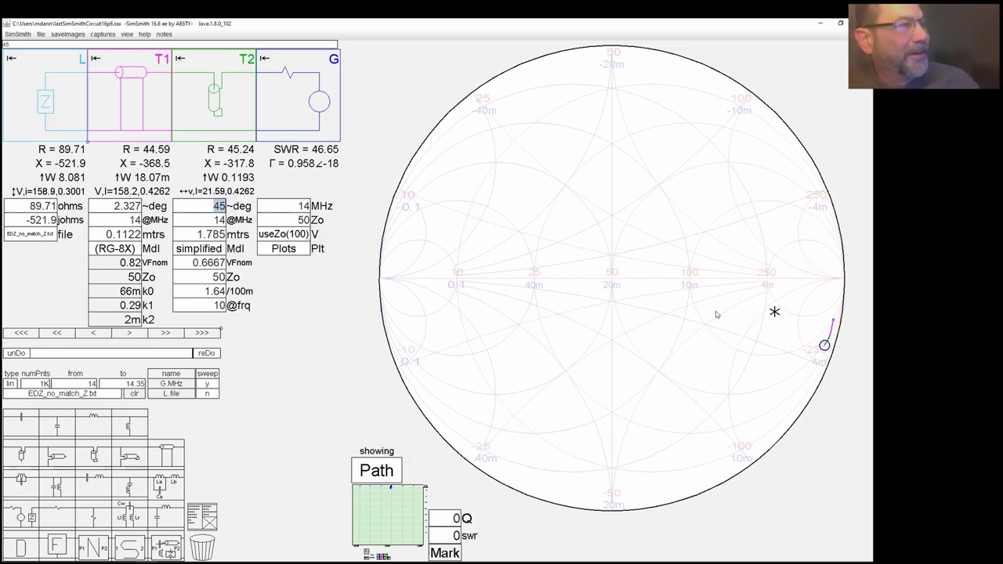
{"action": "scroll", "coordinate": [211, 234], "scroll_direction": "up", "scroll_amount": 13}
{"action": "scroll", "coordinate": [214, 235], "scroll_direction": "up", "scroll_amount": 1}
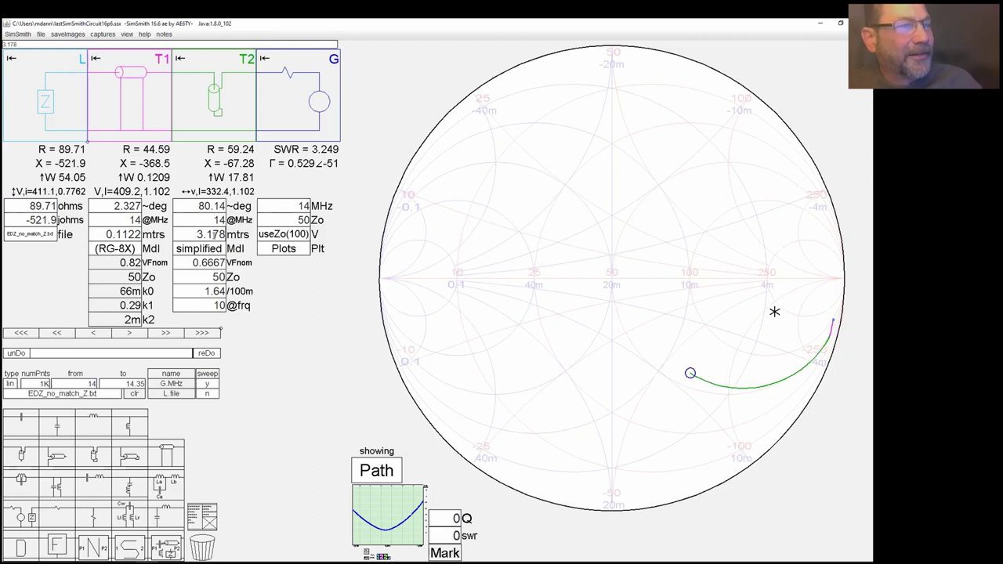
{"action": "scroll", "coordinate": [213, 234], "scroll_direction": "up", "scroll_amount": 1}
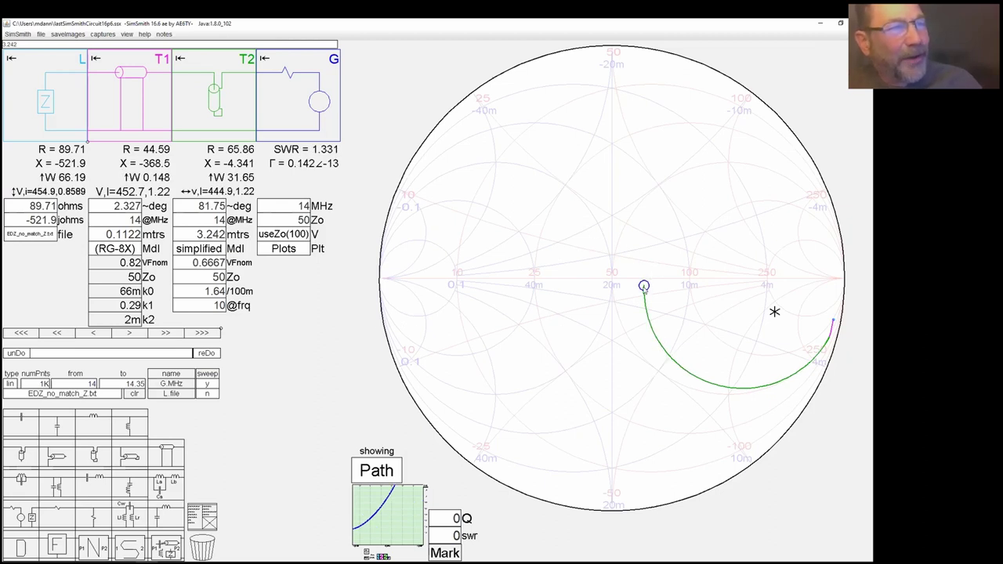
{"action": "left_click_drag", "start_coordinate": [643, 286], "coordinate": [611, 278]}
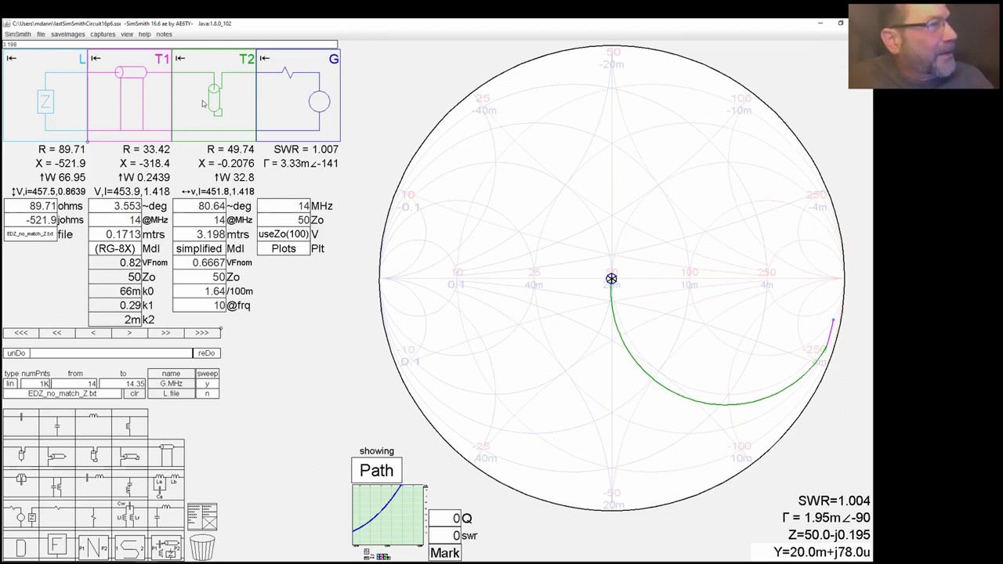
Delete the series stub and lengthen the RG-8X line to 7.811 m, near the inductive crossing of the 50-ohm resistance circle
{"action": "key", "text": "Delete"}
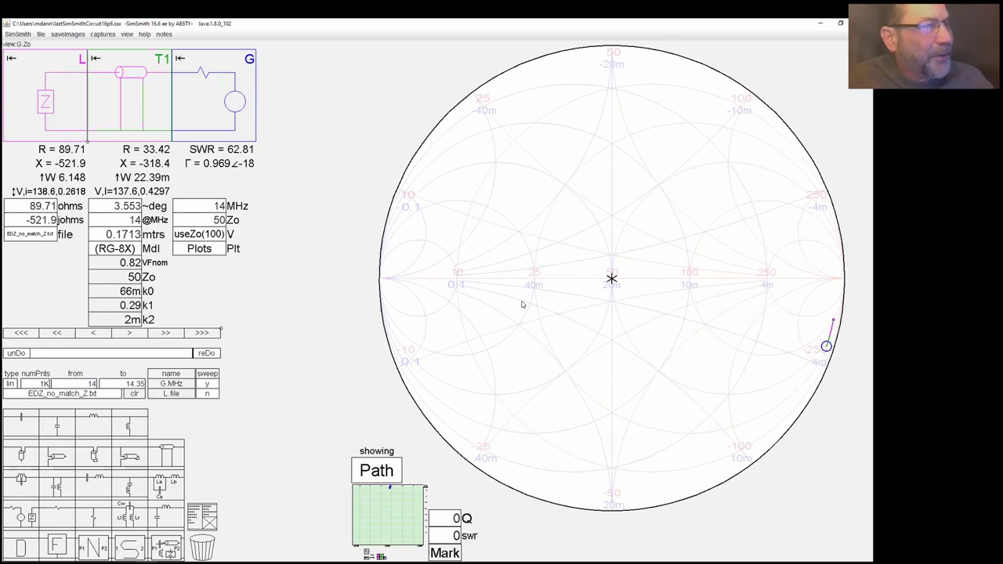
{"action": "left_click_drag", "start_coordinate": [827, 347], "coordinate": [478, 457]}
{"action": "left_click_drag", "start_coordinate": [650, 502], "coordinate": [405, 353]}
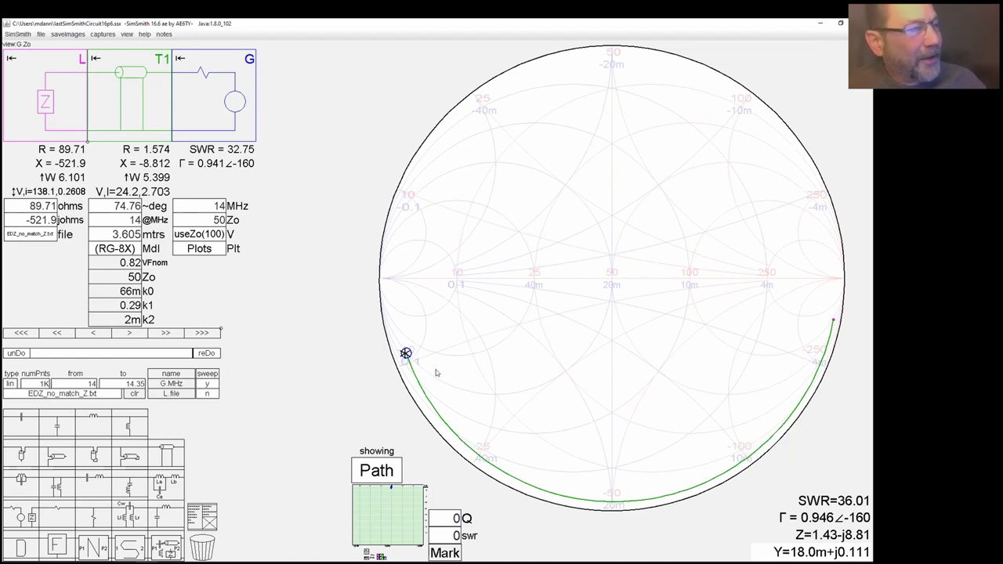
{"action": "mouse_move", "coordinate": [405, 353]}
{"action": "left_mouse_down"}
{"action": "mouse_move", "coordinate": [397, 331]}
{"action": "mouse_move", "coordinate": [403, 217]}
{"action": "mouse_move", "coordinate": [507, 89]}
{"action": "mouse_move", "coordinate": [625, 101]}
{"action": "mouse_move", "coordinate": [712, 126]}
{"action": "mouse_move", "coordinate": [770, 155]}
{"action": "mouse_move", "coordinate": [802, 189]}
{"action": "left_mouse_up"}
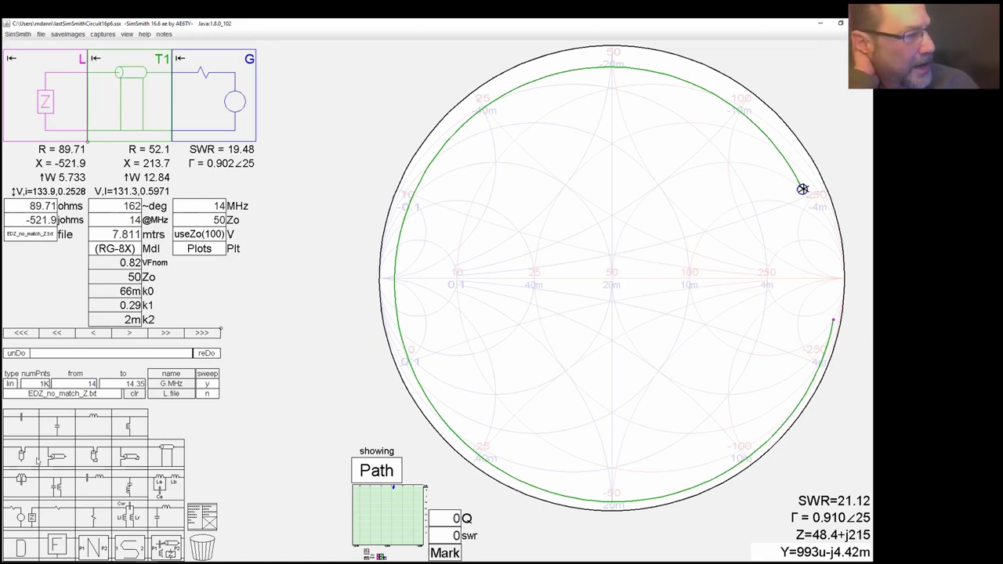
Insert an open series stub before the generator and tune it to 0.533 m and the RG-8X line to 7.798 m for a 50-ohm match
{"action": "left_click_drag", "start_coordinate": [23, 457], "coordinate": [302, 258]}
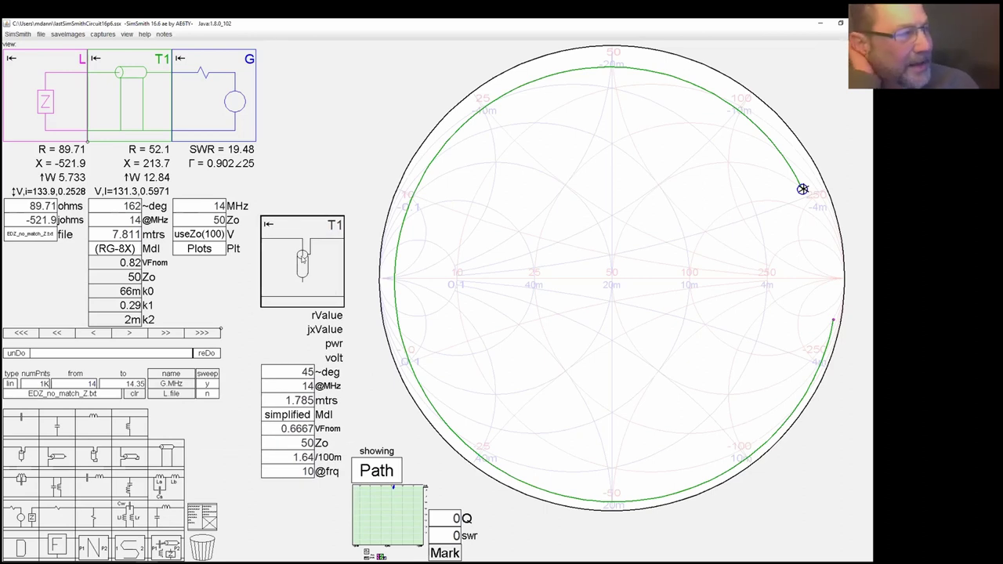
{"action": "left_click_drag", "start_coordinate": [302, 258], "coordinate": [215, 92]}
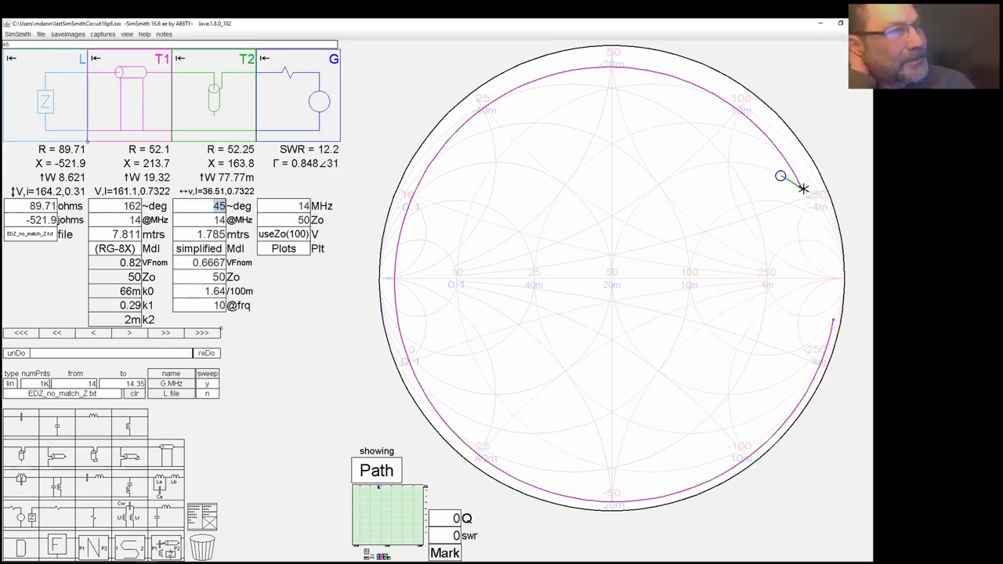
{"action": "left_click", "coordinate": [208, 234]}
{"action": "scroll", "coordinate": [208, 235], "scroll_direction": "down", "scroll_amount": 6}
{"action": "scroll", "coordinate": [208, 234], "scroll_direction": "down", "scroll_amount": 20}
{"action": "scroll", "coordinate": [200, 234], "scroll_direction": "down", "scroll_amount": 16}
{"action": "scroll", "coordinate": [199, 233], "scroll_direction": "down", "scroll_amount": 5}
{"action": "scroll", "coordinate": [200, 233], "scroll_direction": "down", "scroll_amount": 1}
{"action": "left_click_drag", "start_coordinate": [617, 275], "coordinate": [610, 279]}
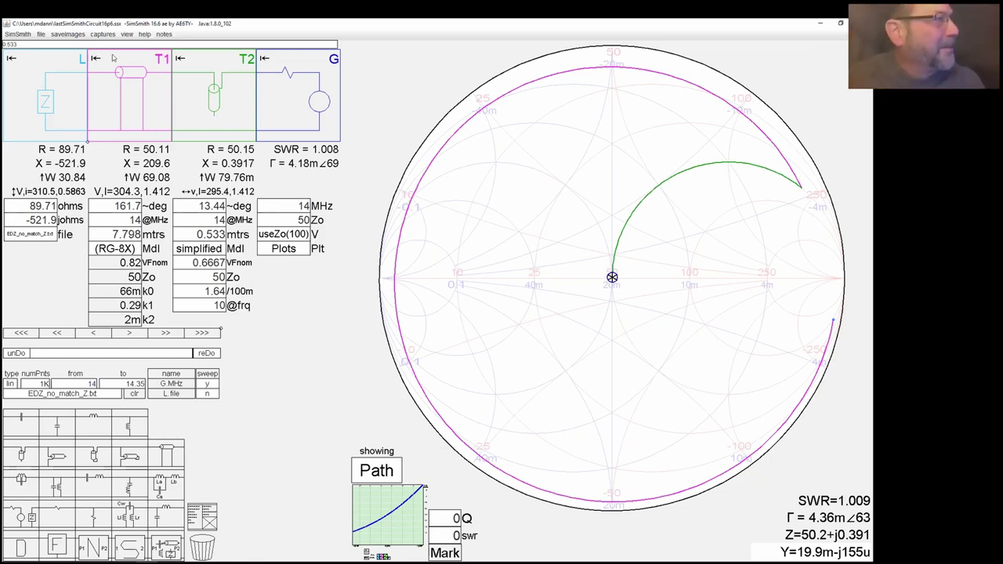
Delete the open series stub from the circuit
{"action": "right_click", "coordinate": [199, 94]}
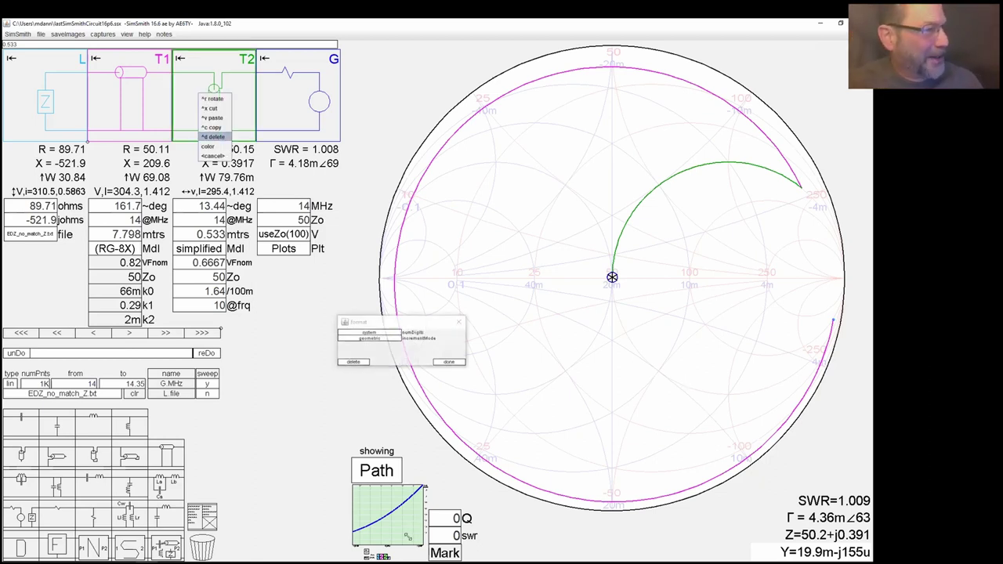
{"action": "left_click", "coordinate": [436, 362]}
{"action": "right_click", "coordinate": [214, 96]}
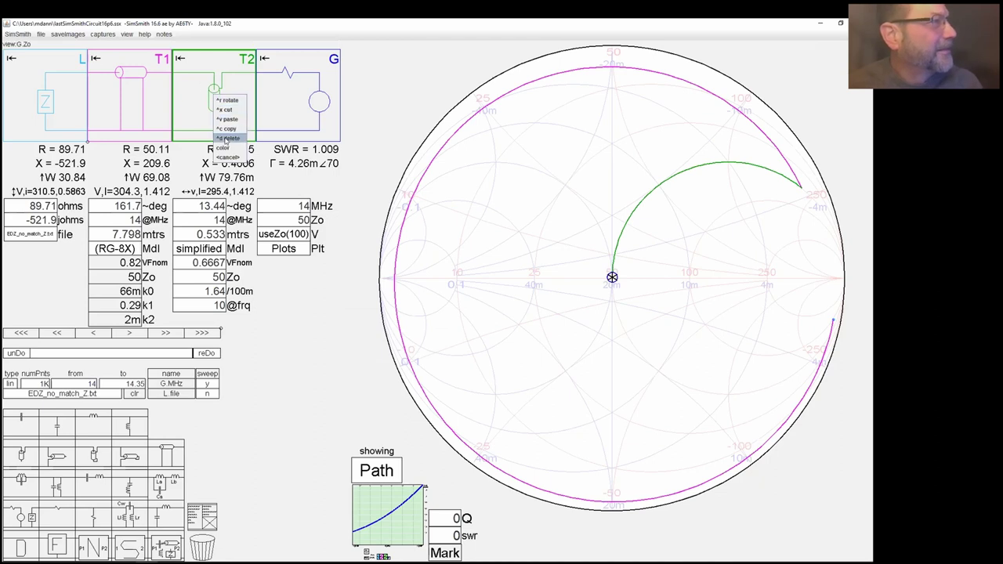
{"action": "left_click", "coordinate": [227, 138]}
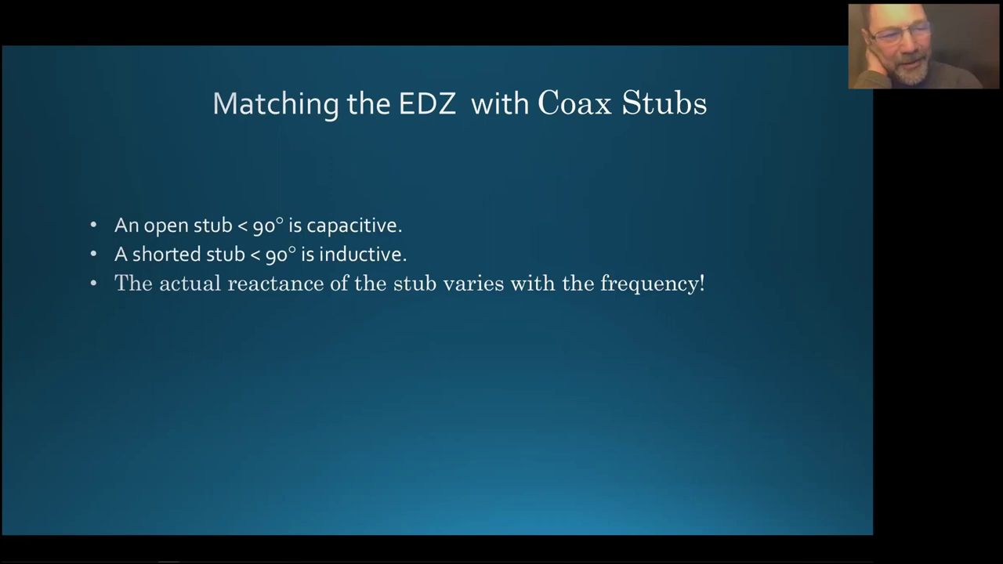
{"action": "key", "text": "Right"}
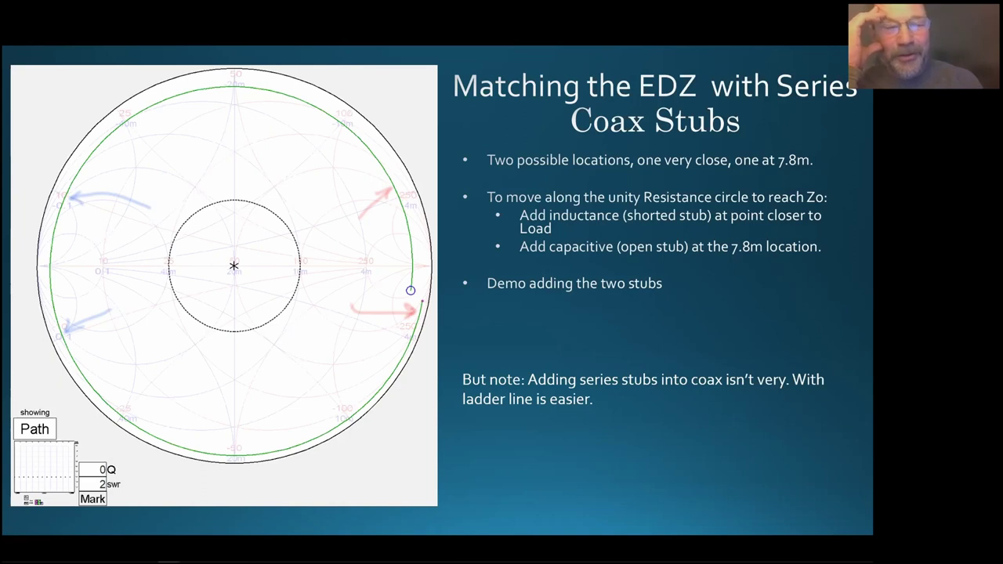
{"action": "key", "text": "Right"}
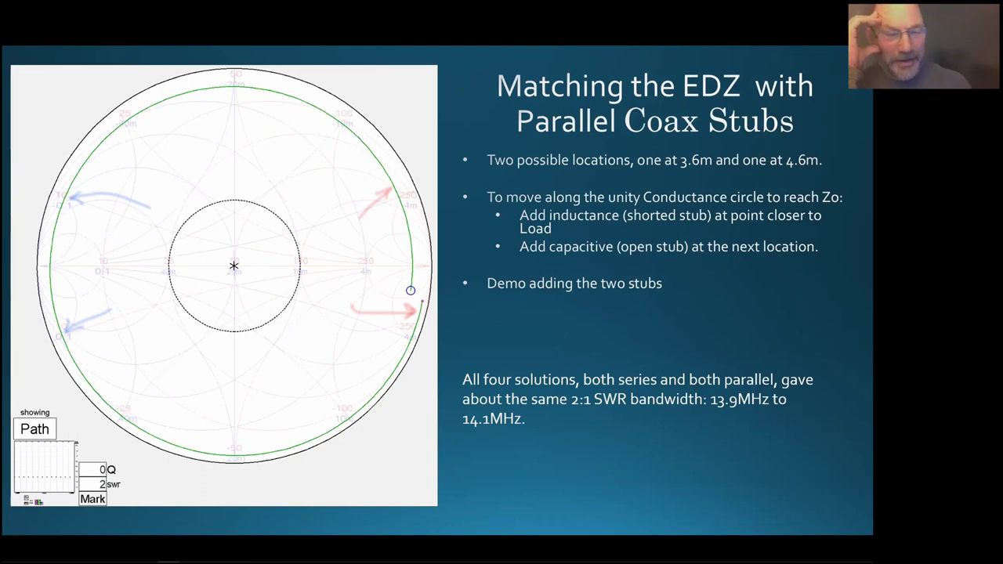
Switch back to SimSmith and match to 50 ohms with a 3.595 m RG-8X line and a shorted parallel stub of 0.4119 m
{"action": "key", "text": "alt+Tab"}
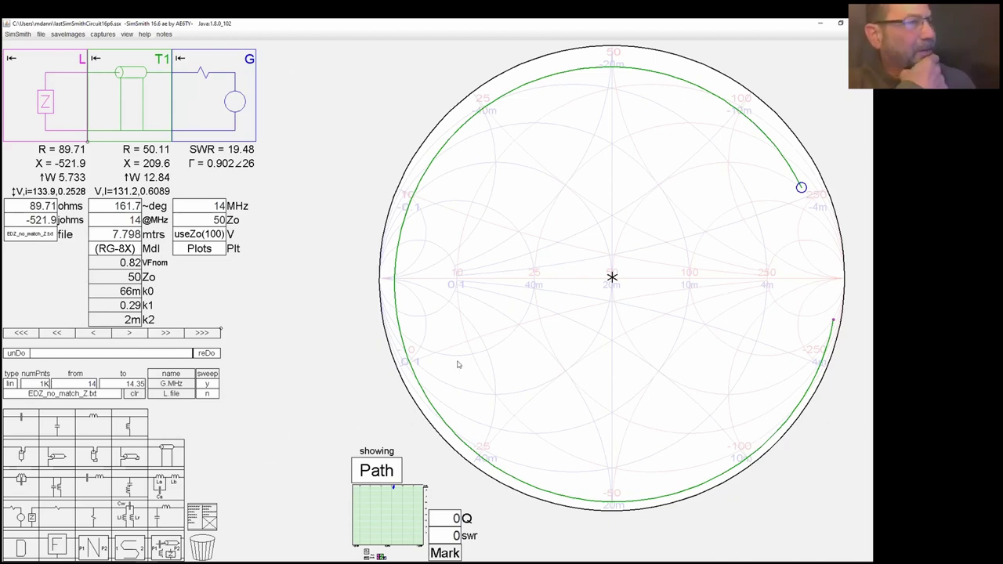
{"action": "left_click_drag", "start_coordinate": [801, 187], "coordinate": [406, 350]}
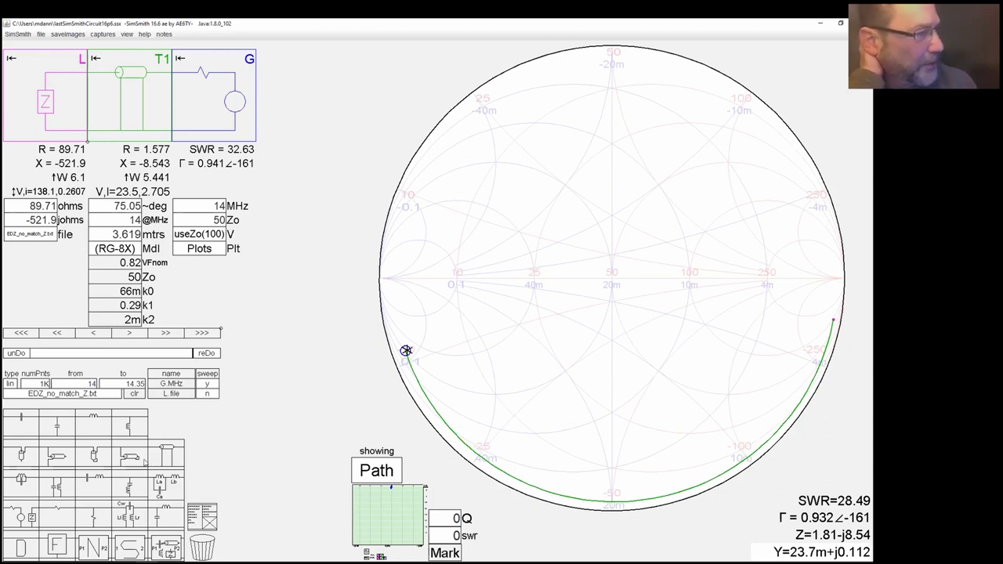
{"action": "left_click_drag", "start_coordinate": [132, 458], "coordinate": [215, 97]}
{"action": "left_click", "coordinate": [198, 234]}
{"action": "scroll", "coordinate": [198, 233], "scroll_direction": "up", "scroll_amount": 1}
{"action": "mouse_move", "coordinate": [197, 233]}
{"action": "left_mouse_down"}
{"action": "mouse_move", "coordinate": [318, 381]}
{"action": "mouse_move", "coordinate": [423, 370]}
{"action": "mouse_move", "coordinate": [502, 395]}
{"action": "mouse_move", "coordinate": [540, 373]}
{"action": "mouse_move", "coordinate": [610, 304]}
{"action": "mouse_move", "coordinate": [612, 278]}
{"action": "left_mouse_up"}
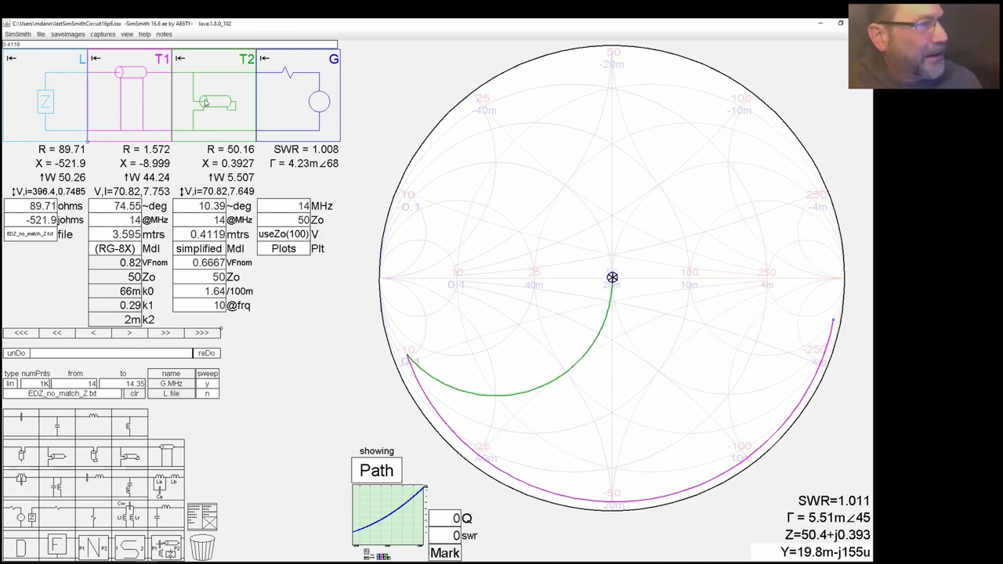
Delete the shorted parallel stub and lengthen the RG-8X line to 4.623 m, near the inductive crossing of the 20 mS conductance circle
{"action": "right_click", "coordinate": [208, 103]}
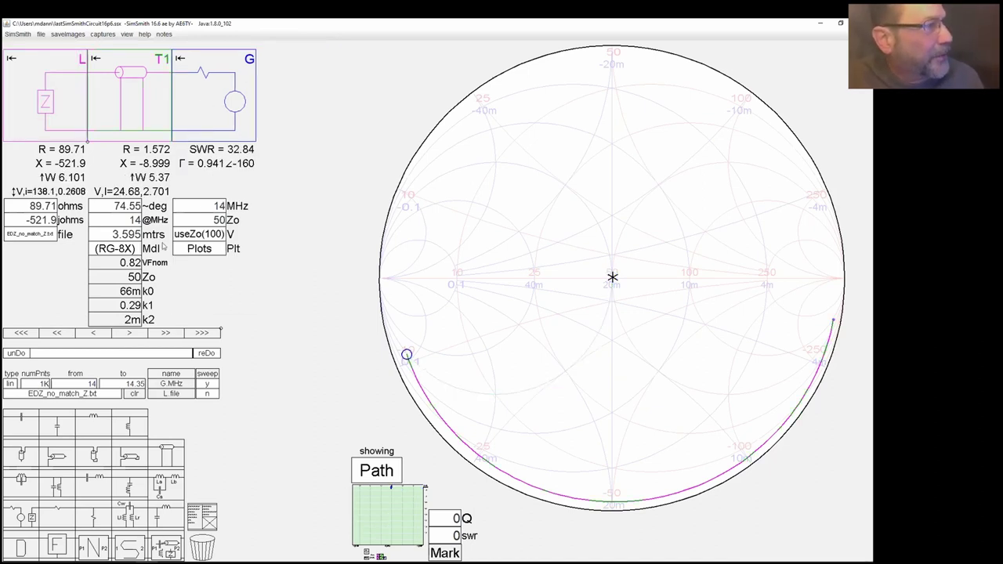
{"action": "left_click_drag", "start_coordinate": [406, 354], "coordinate": [411, 193]}
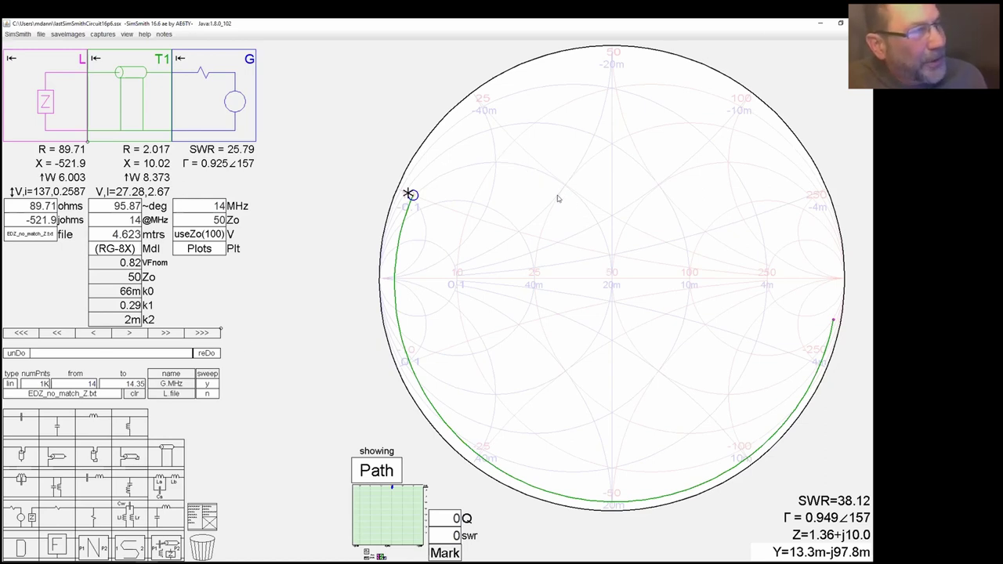
Insert an open parallel stub before the generator and tune it to 3.061 m and the RG-8X line to 4.655 m for a 50-ohm match
{"action": "left_click_drag", "start_coordinate": [61, 462], "coordinate": [200, 127]}
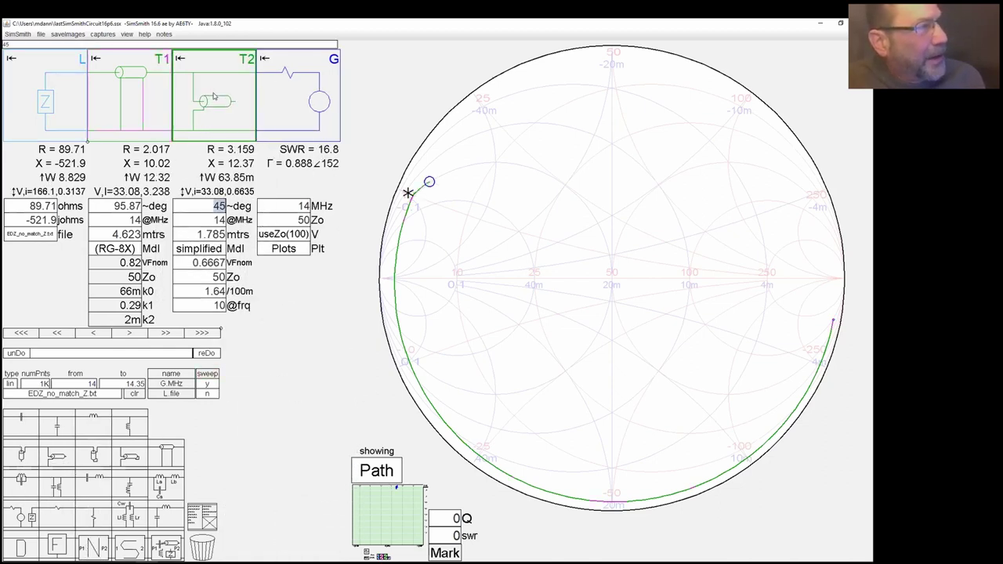
{"action": "scroll", "coordinate": [200, 235], "scroll_direction": "up", "scroll_amount": 10}
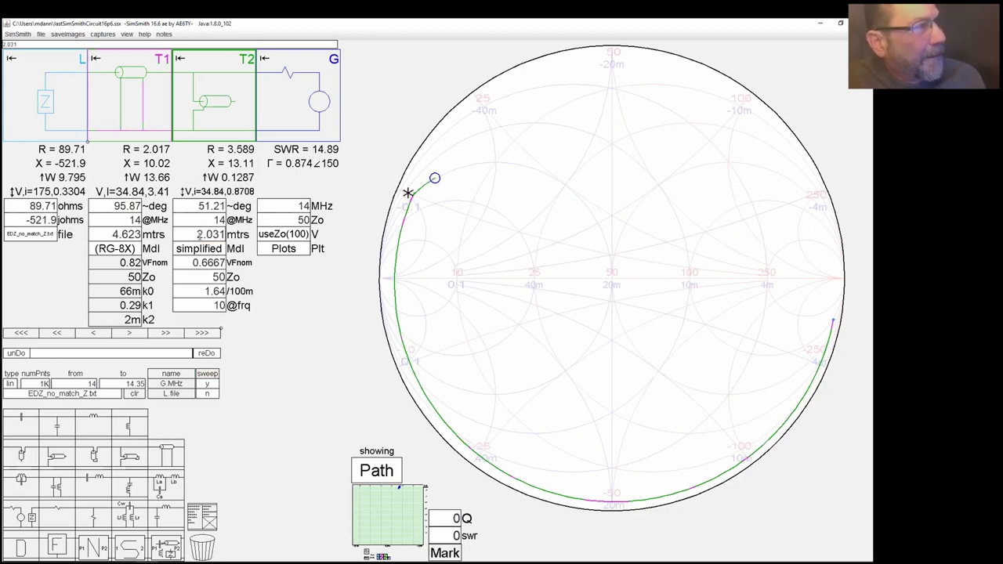
{"action": "scroll", "coordinate": [200, 235], "scroll_direction": "up", "scroll_amount": 4}
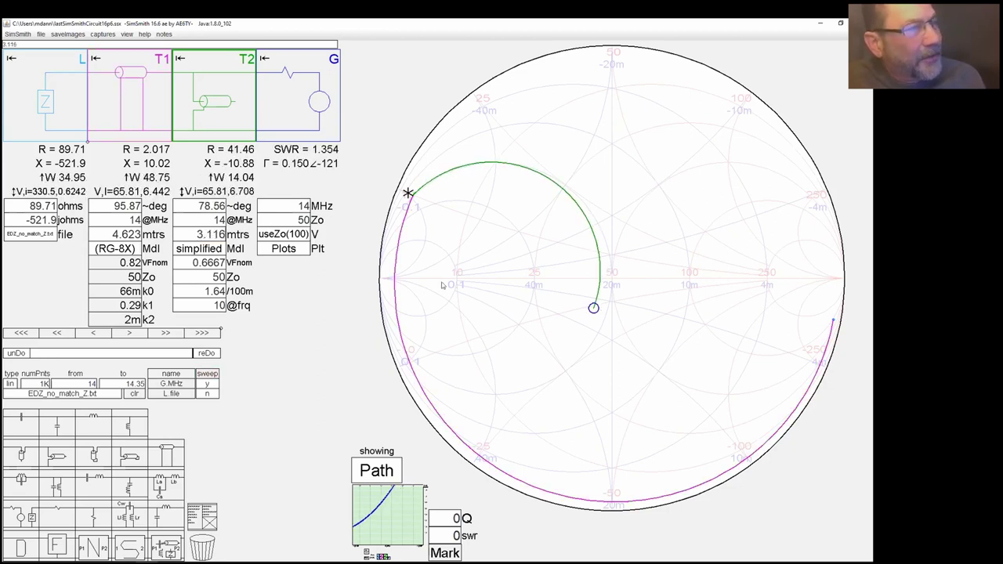
{"action": "mouse_move", "coordinate": [602, 294]}
{"action": "left_click_drag", "start_coordinate": [603, 295], "coordinate": [612, 275]}
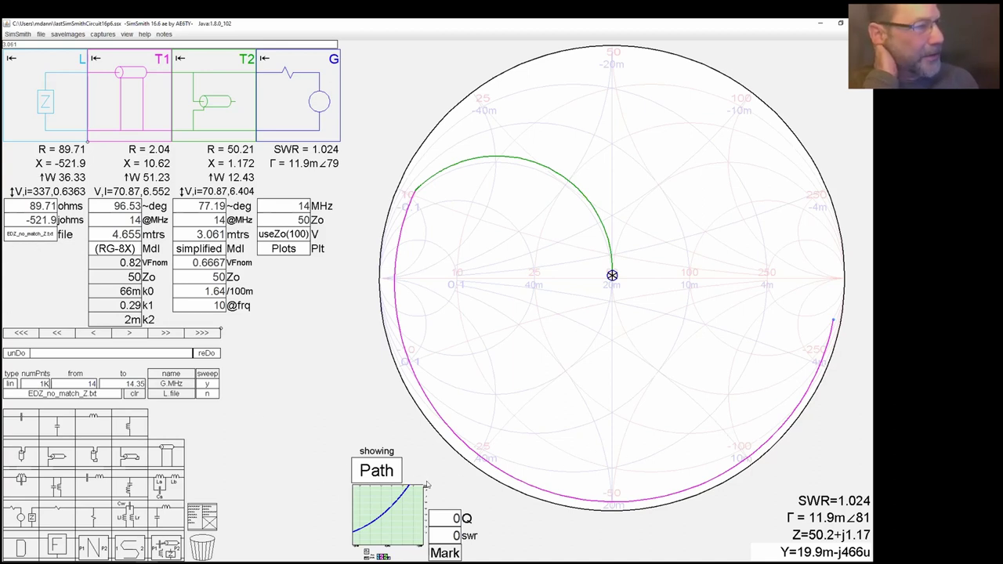
Show the frequency sweep on the Smith chart, add an SWR circle of 2, and read the match along the generator's curve
{"action": "left_click", "coordinate": [398, 472]}
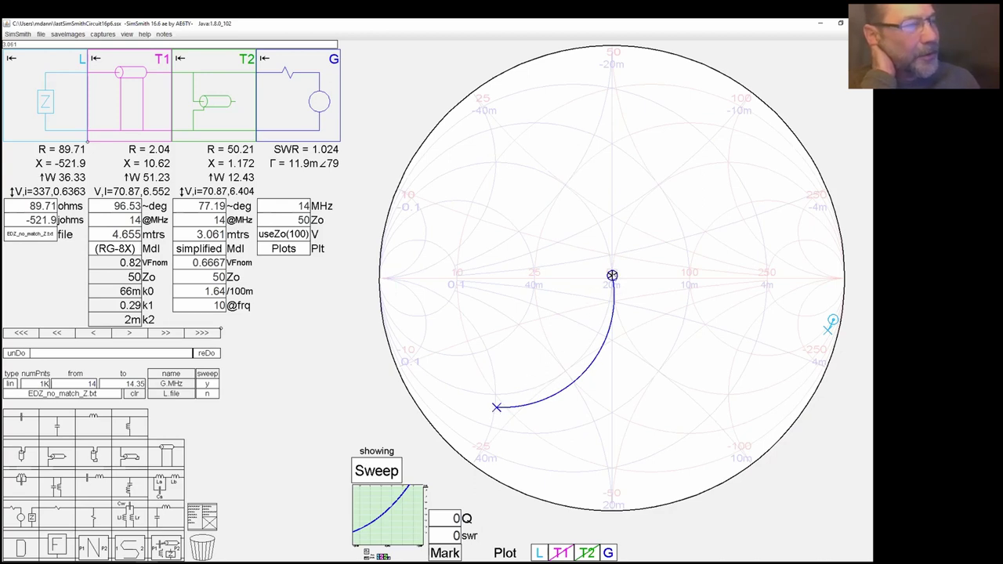
{"action": "left_click", "coordinate": [613, 276]}
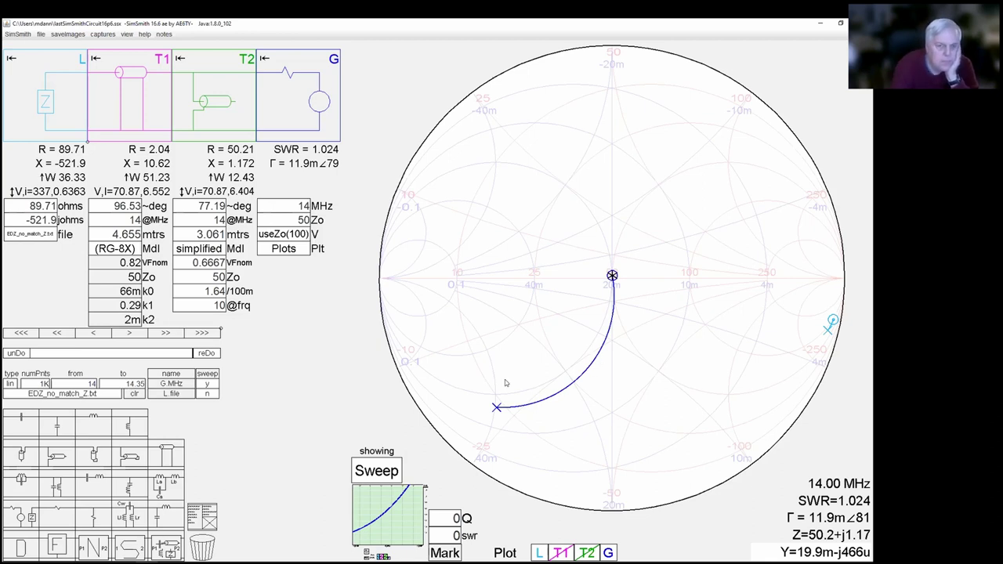
{"action": "left_click", "coordinate": [497, 408]}
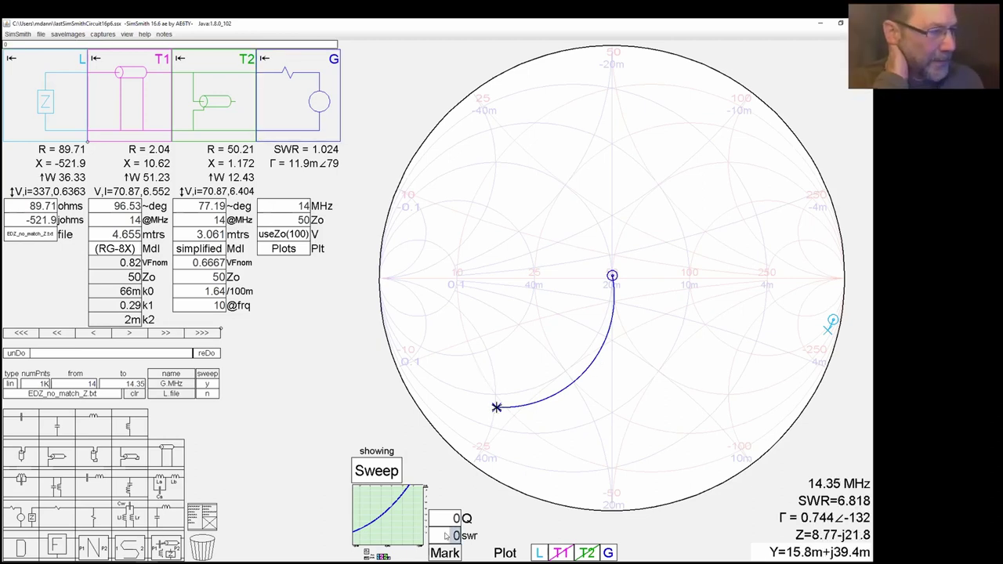
{"action": "type", "text": "2"}
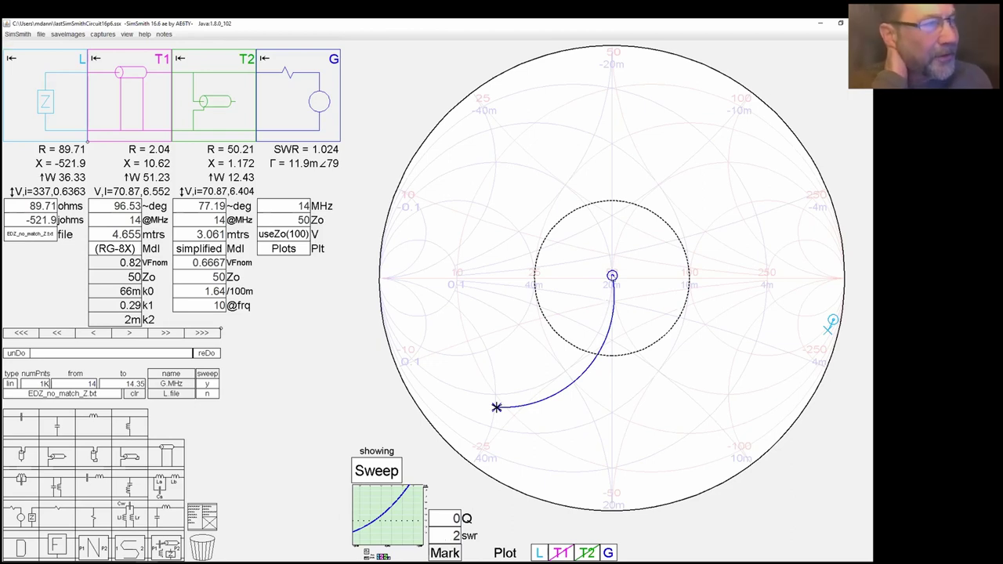
{"action": "left_click", "coordinate": [612, 276]}
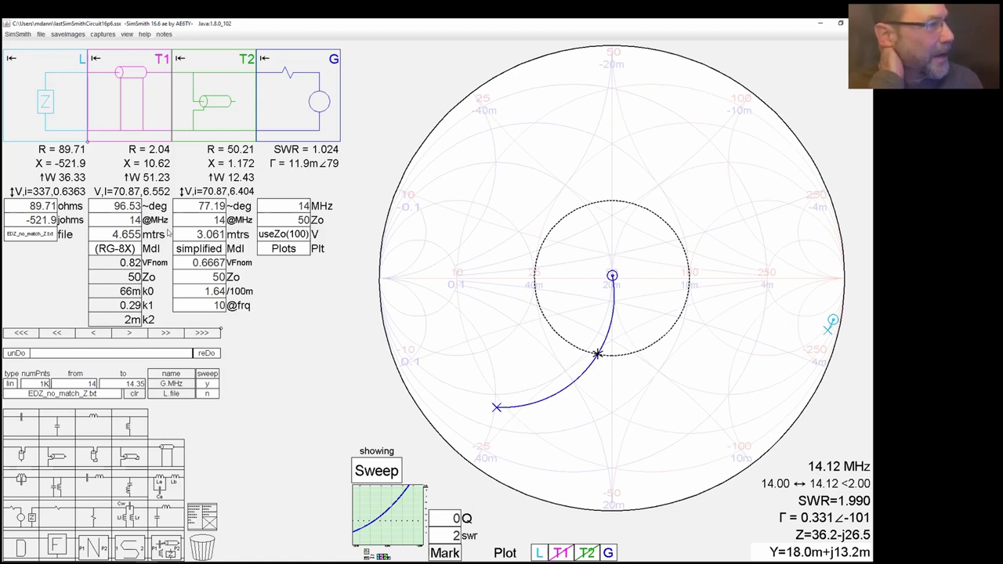
Retune the open stub to 3.001 m and the RG-8X line to 4.564 m, and read both crossings of the 2:1 SWR circle
{"action": "left_click", "coordinate": [195, 234]}
{"action": "scroll", "coordinate": [197, 234], "scroll_direction": "down", "scroll_amount": 5}
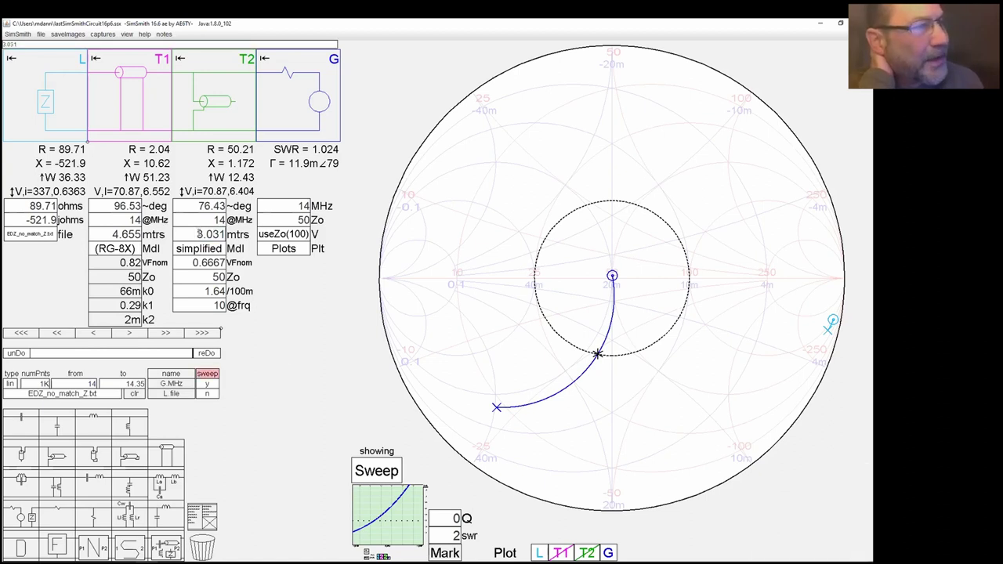
{"action": "left_click", "coordinate": [137, 233]}
{"action": "scroll", "coordinate": [138, 233], "scroll_direction": "down", "scroll_amount": 4}
{"action": "scroll", "coordinate": [138, 233], "scroll_direction": "down", "scroll_amount": 4}
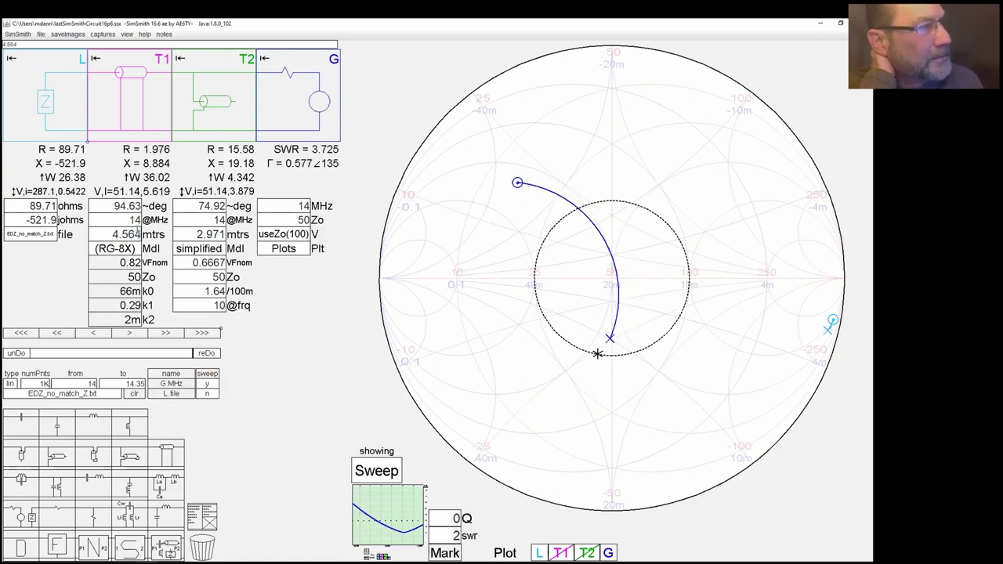
{"action": "left_click", "coordinate": [199, 233]}
{"action": "scroll", "coordinate": [198, 233], "scroll_direction": "up", "scroll_amount": 2}
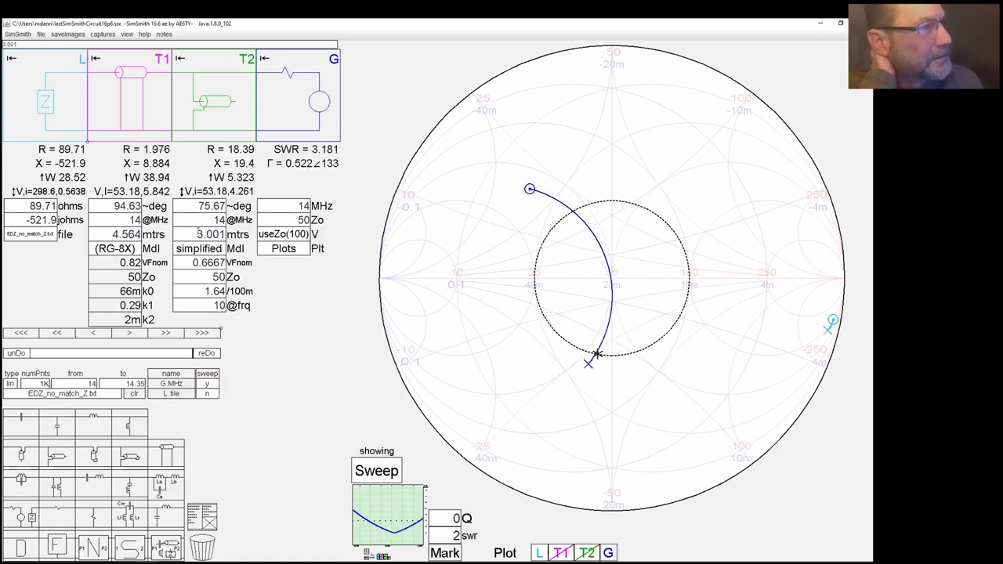
{"action": "left_click", "coordinate": [572, 213]}
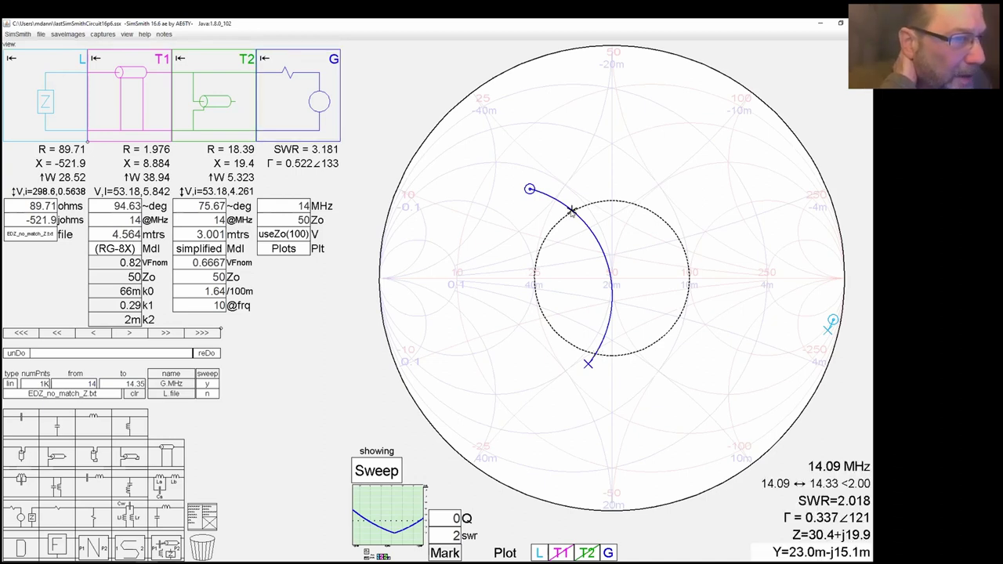
{"action": "left_click", "coordinate": [595, 353]}
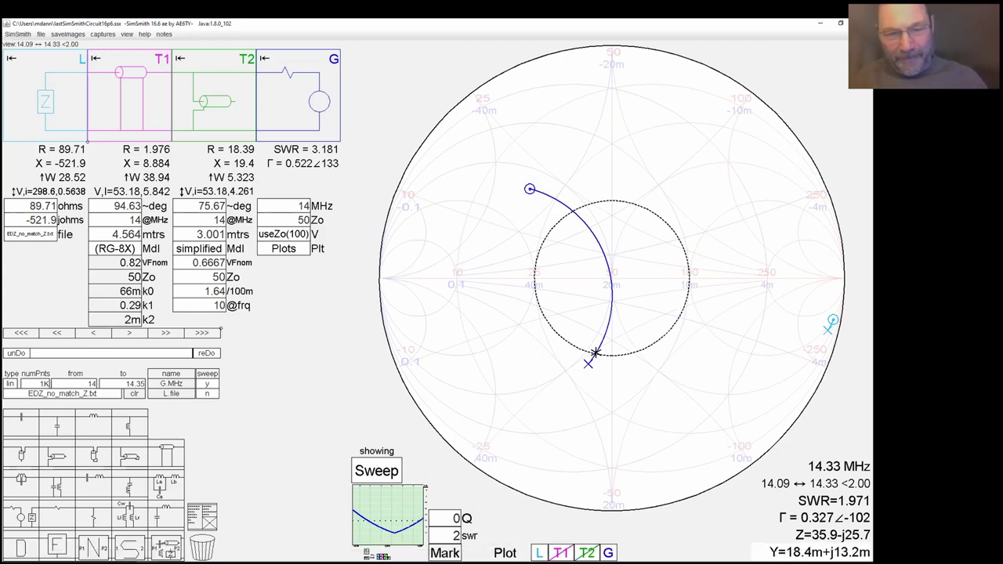
{"action": "key", "text": "alt+Tab"}
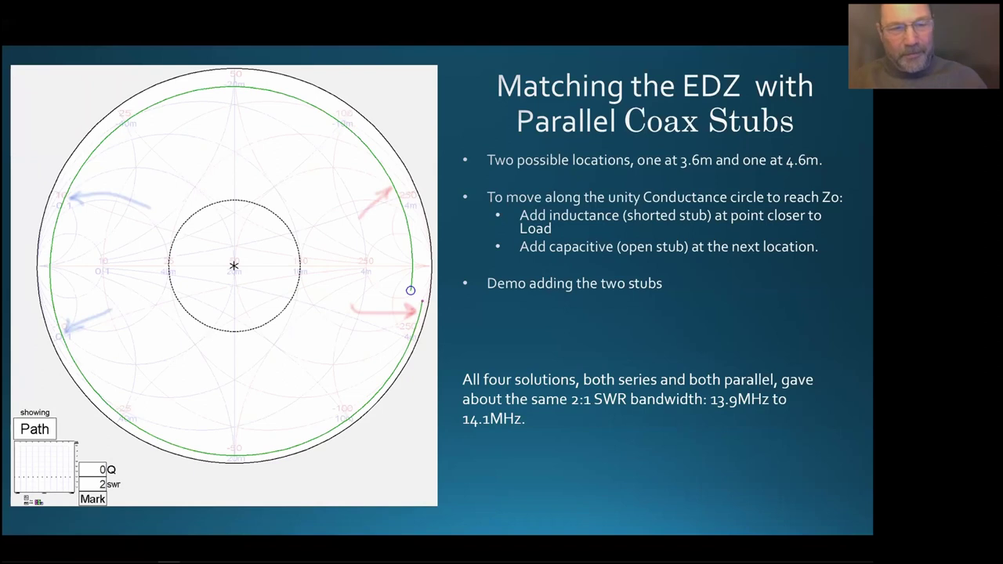
{"action": "key", "text": "Right"}
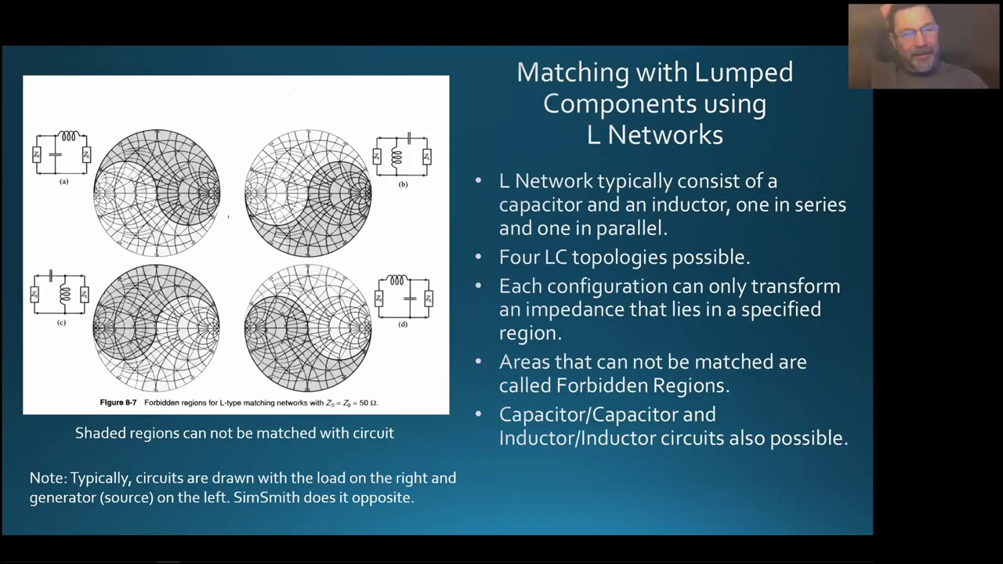
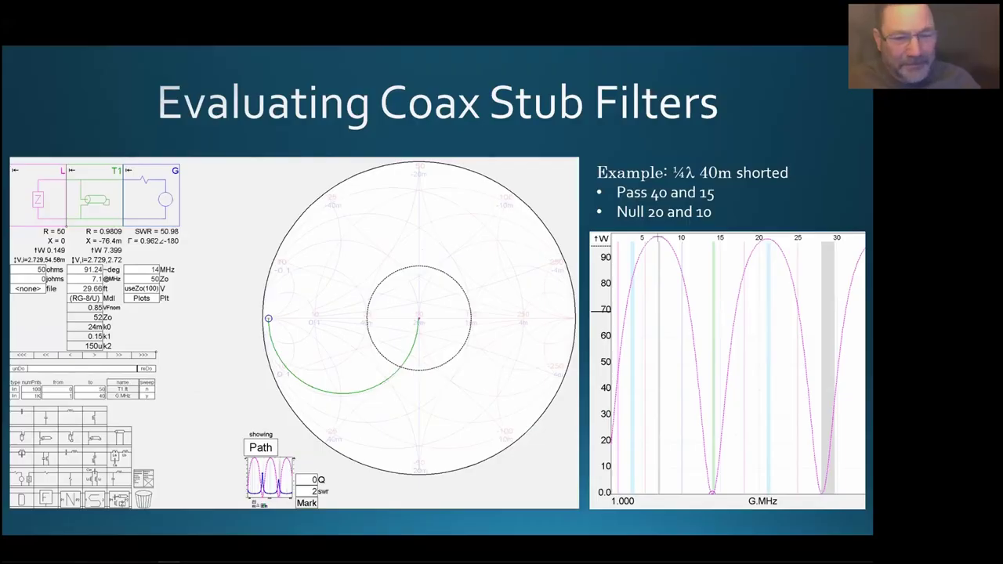
{"action": "key", "text": "Right"}
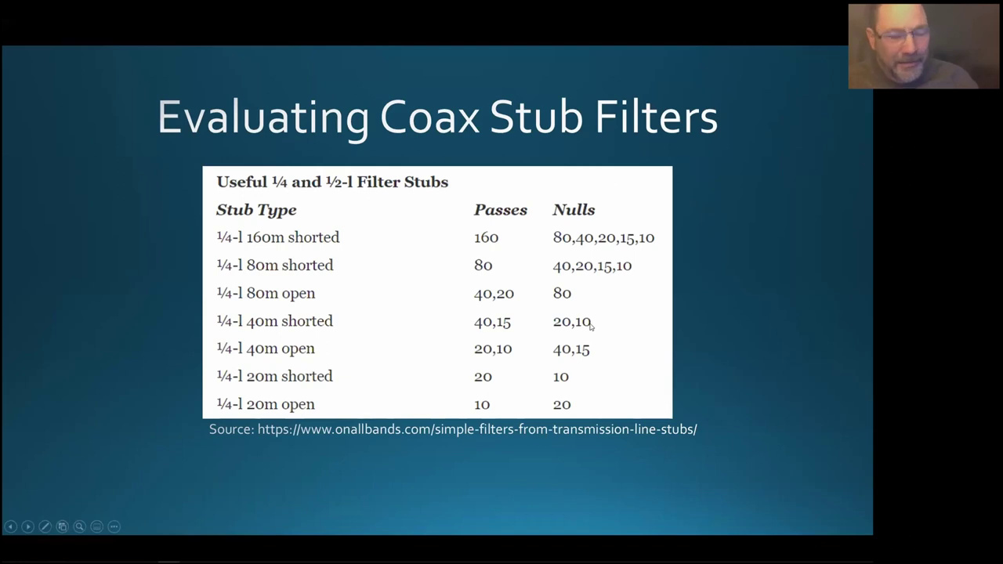
{"action": "key", "text": "alt+Tab"}
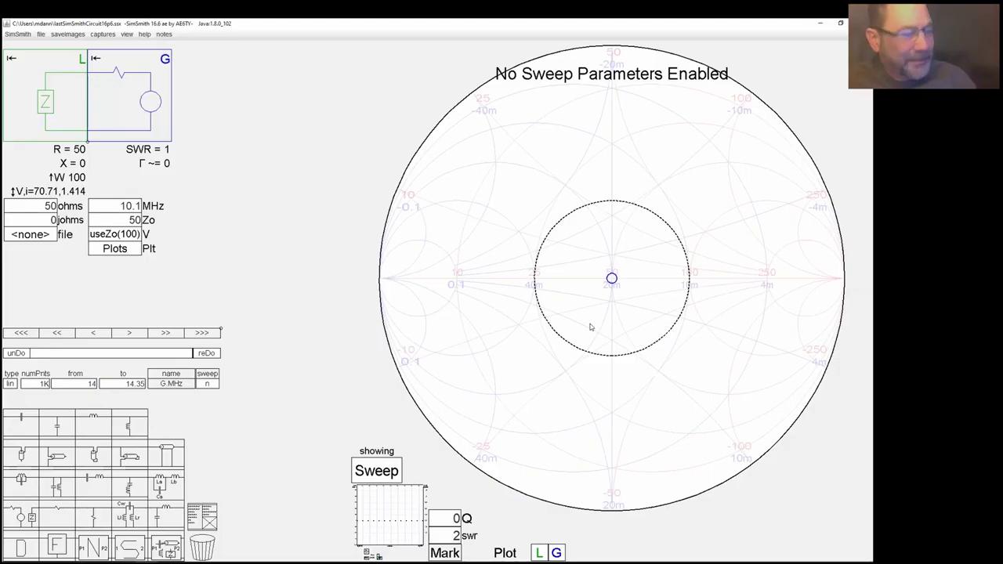
{"action": "key", "text": "alt+Tab"}
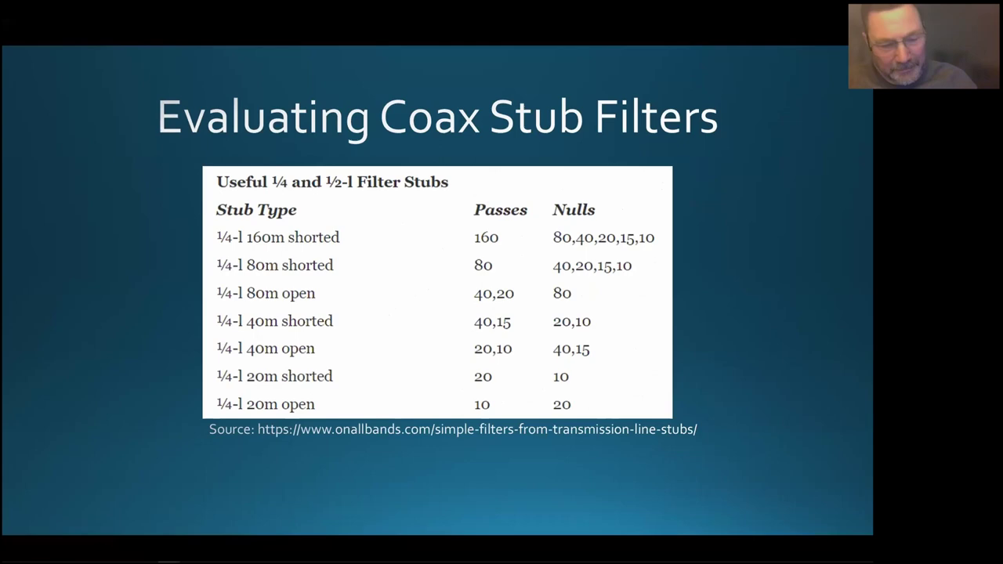
{"action": "key", "text": "Right"}
Switch from the slides back to the SimSmith circuit with only the load and generator
{"action": "key", "text": "alt+Tab"}
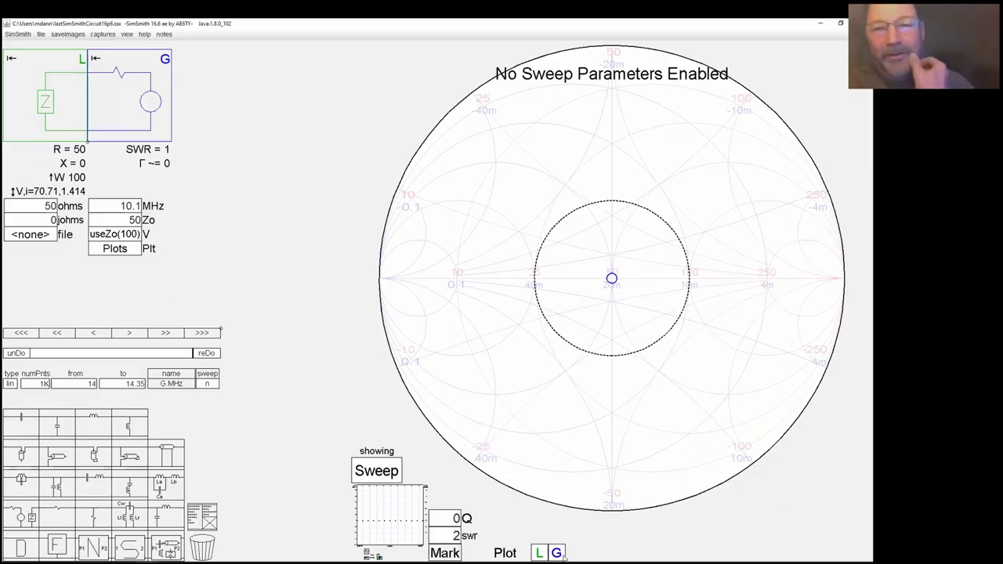
{"action": "mouse_move", "coordinate": [565, 562]}
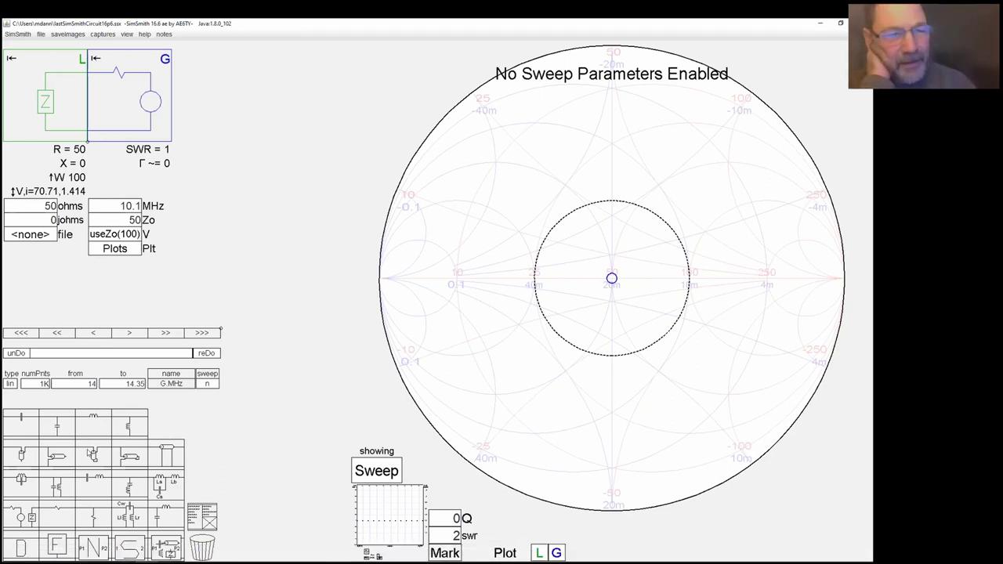
Insert a shorted parallel stub between load and generator, show both point and sweep displays, and set the generator frequency to 14 MHz
{"action": "left_click_drag", "start_coordinate": [123, 463], "coordinate": [132, 89]}
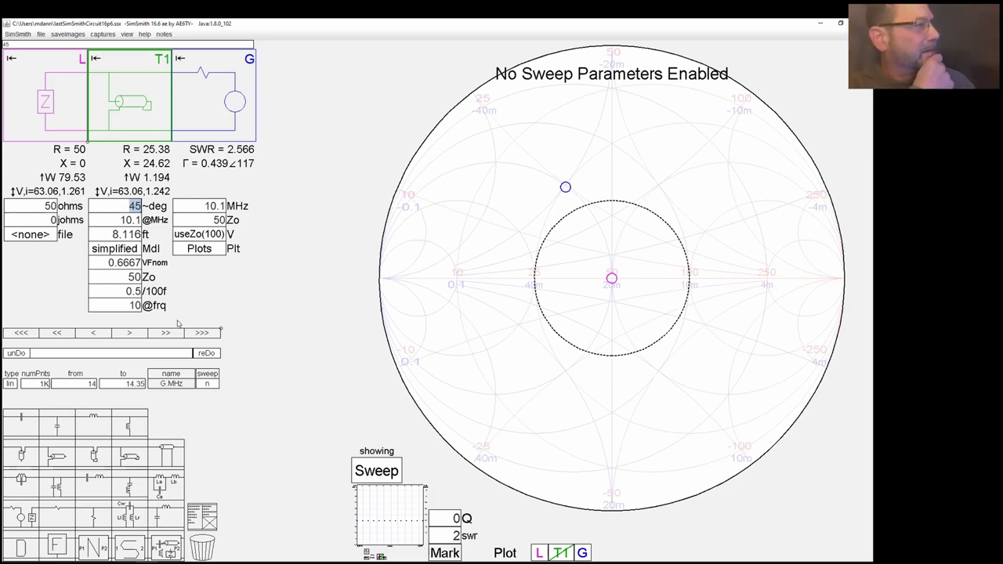
{"action": "left_click", "coordinate": [367, 474]}
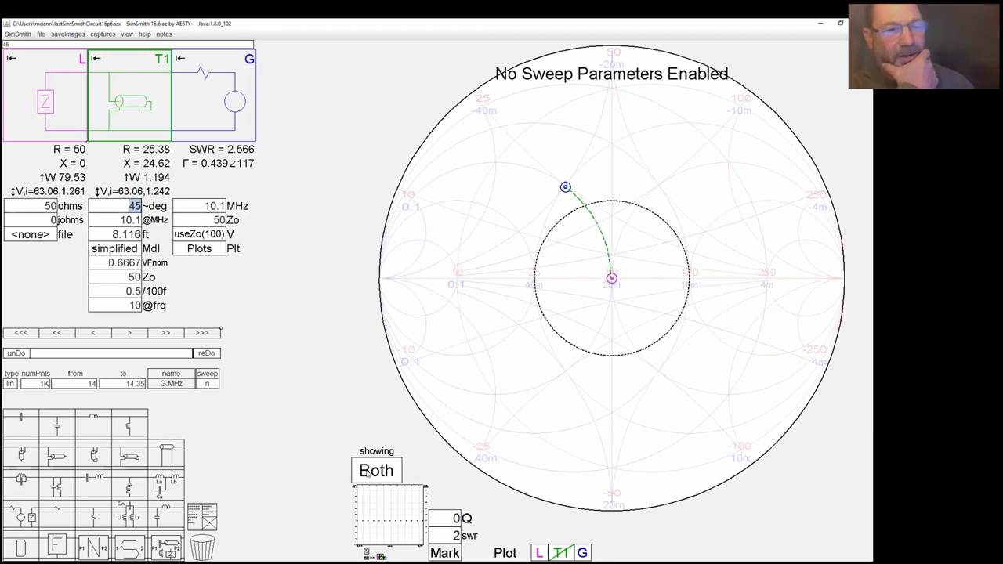
{"action": "left_click", "coordinate": [216, 206]}
{"action": "key", "text": "BackSpace"}
{"action": "key", "text": "BackSpace"}
{"action": "key", "text": "BackSpace"}
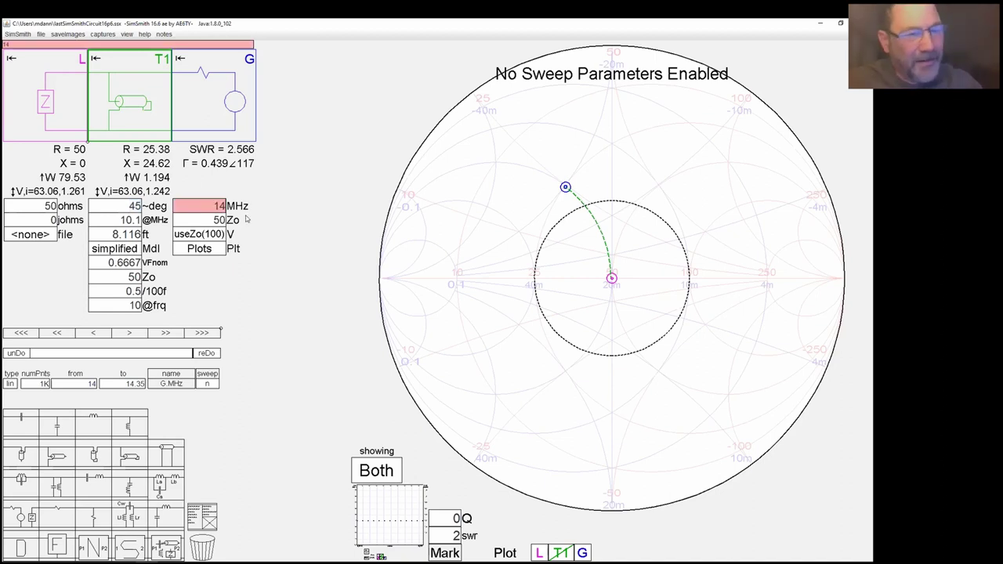
{"action": "key", "text": "Return"}
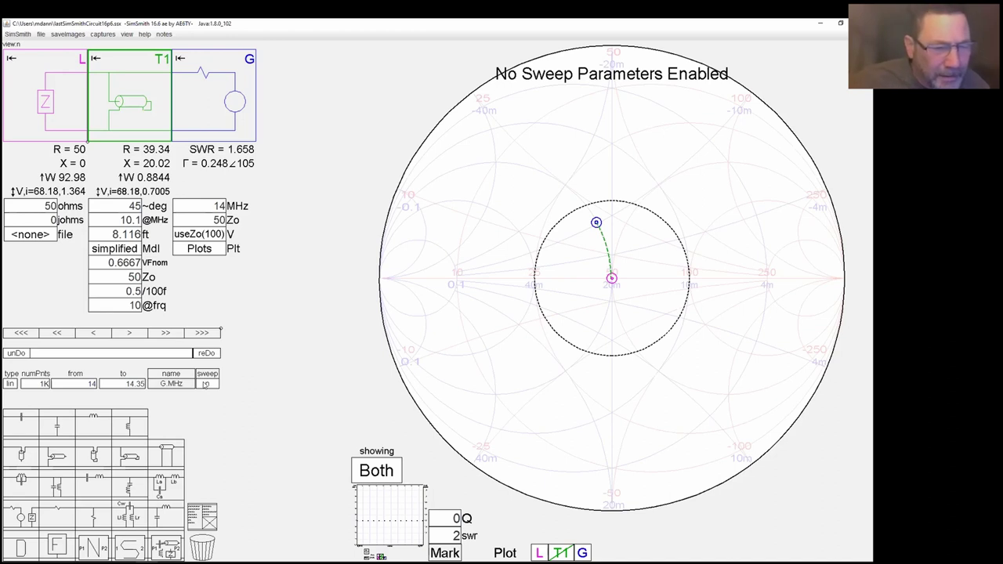
Enable a generator frequency sweep from 3.5 to 30 MHz and enlarge the power and SWR plot
{"action": "left_click", "coordinate": [93, 380]}
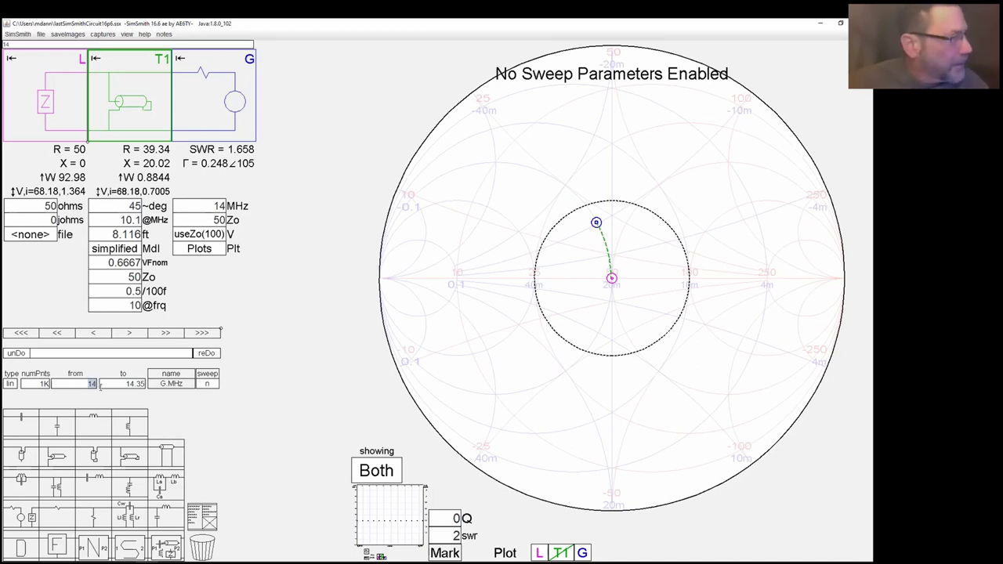
{"action": "type", "text": "3.5"}
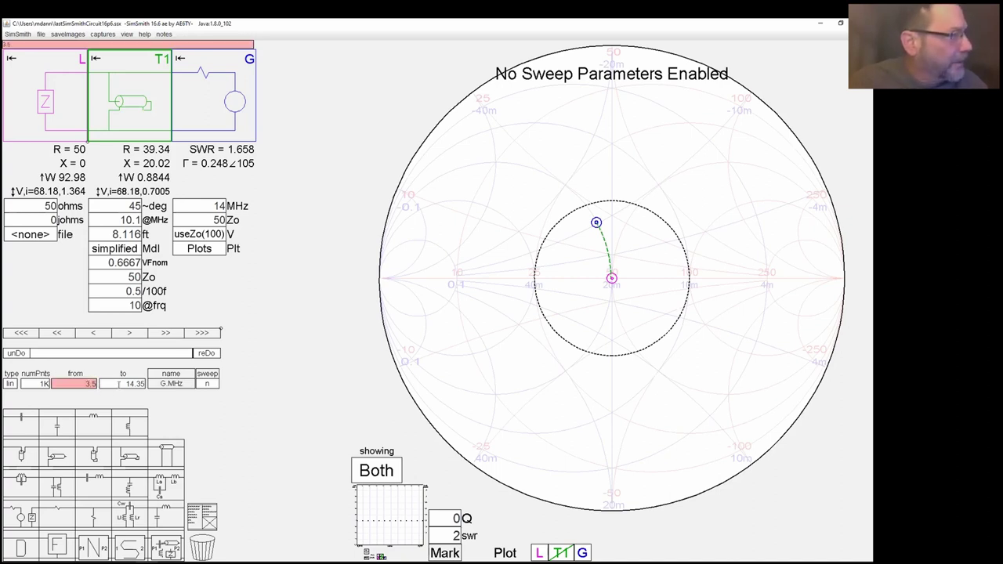
{"action": "left_click", "coordinate": [119, 384]}
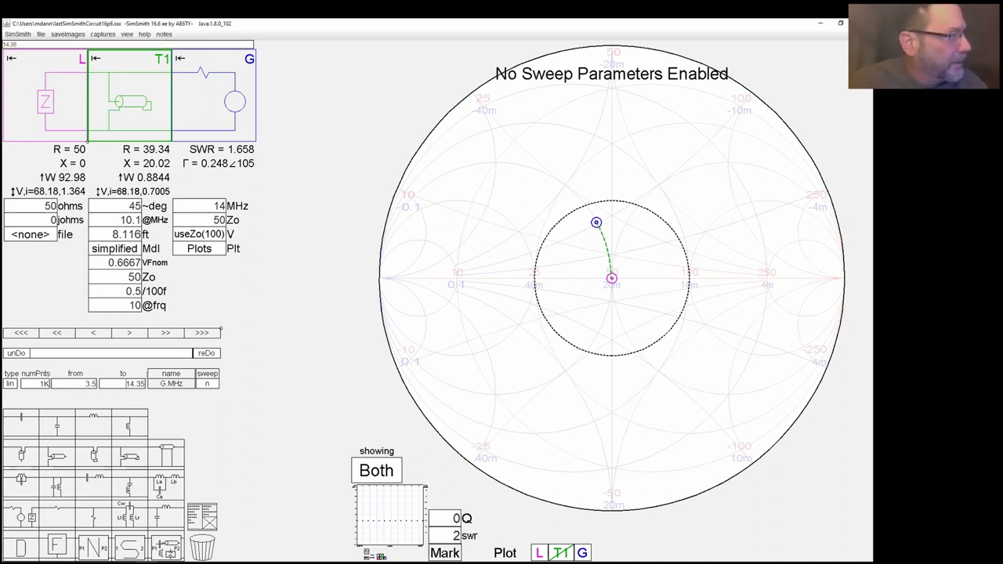
{"action": "type", "text": "30"}
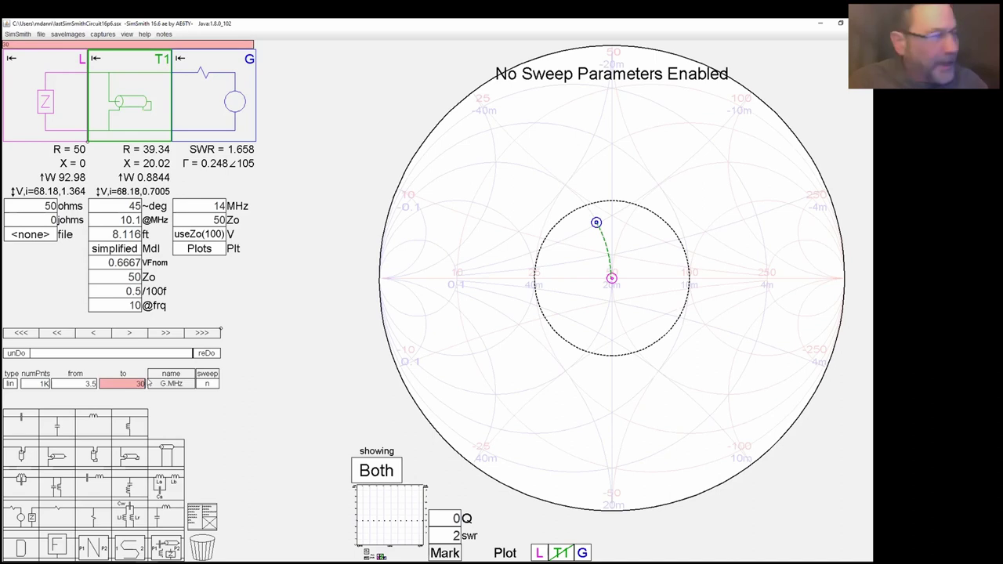
{"action": "left_click", "coordinate": [207, 384]}
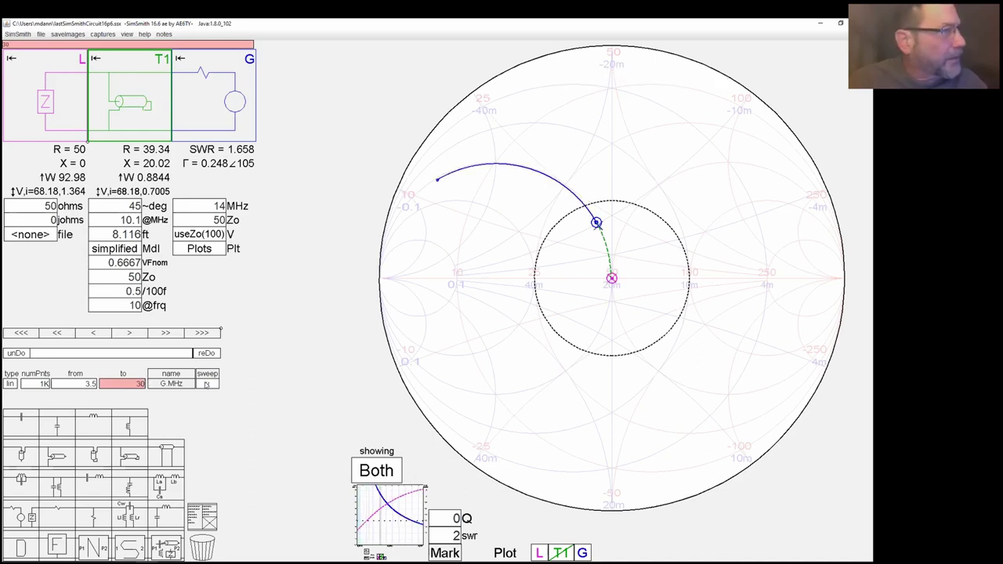
{"action": "left_click", "coordinate": [375, 520]}
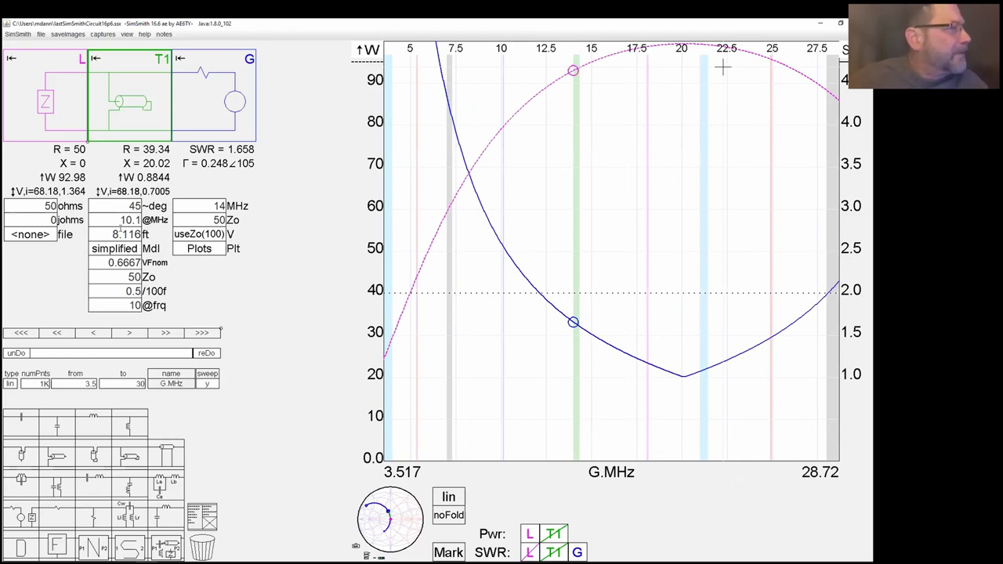
Try different lengths for the shorted stub, ending at 10.83 ft
{"action": "left_click", "coordinate": [121, 235]}
{"action": "scroll", "coordinate": [122, 234], "scroll_direction": "down", "scroll_amount": 4}
{"action": "scroll", "coordinate": [122, 234], "scroll_direction": "up", "scroll_amount": 5}
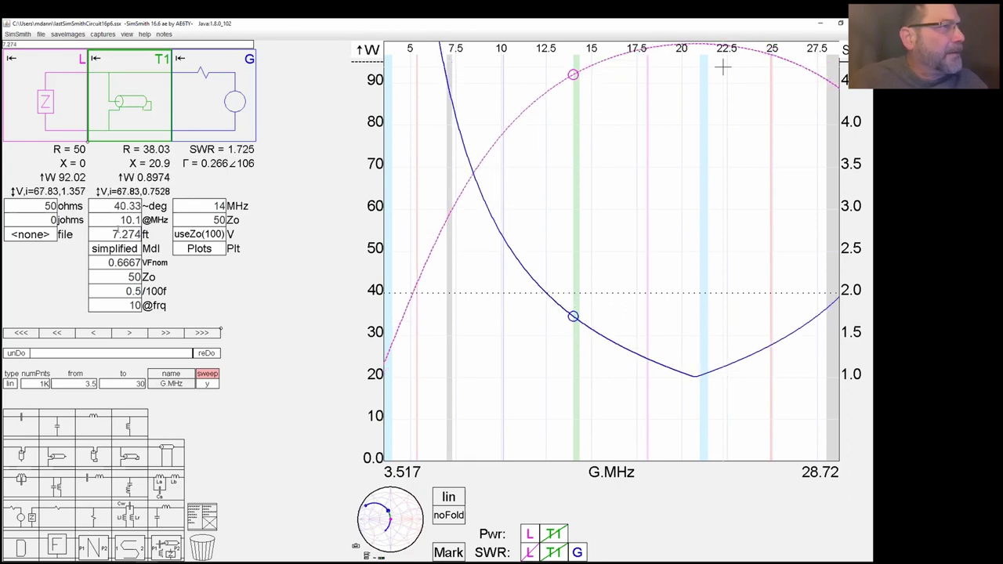
{"action": "scroll", "coordinate": [121, 234], "scroll_direction": "up", "scroll_amount": 10}
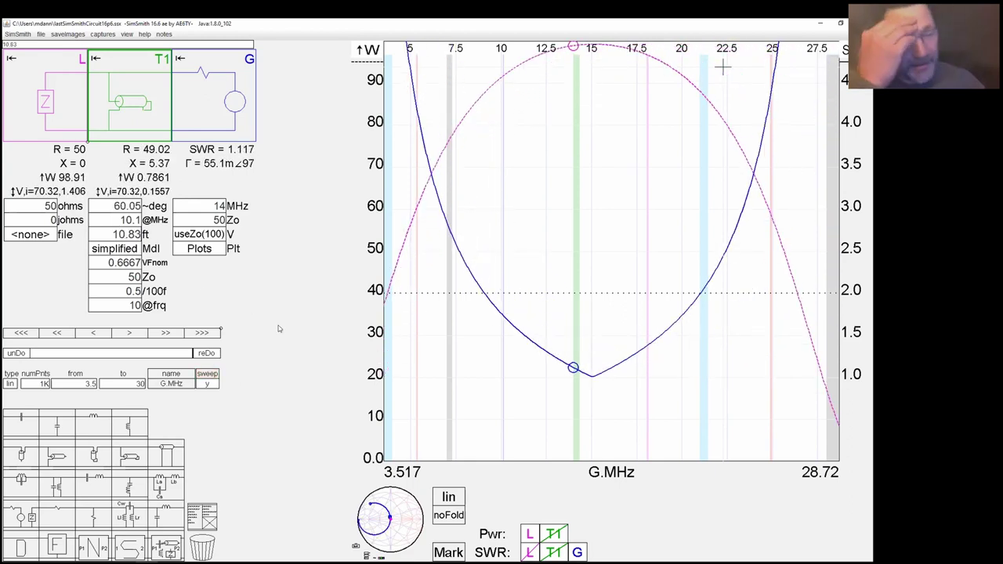
Switch to the Calculator and compute 468 divided by 14, divided by 2, for a quarter-wave length in feet
{"action": "mouse_move", "coordinate": [244, 562]}
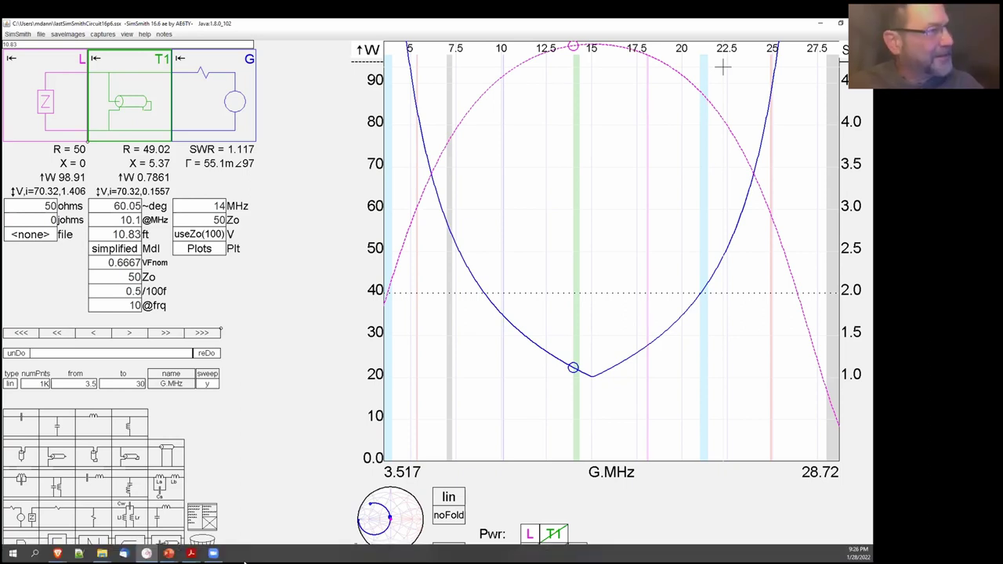
{"action": "left_click", "coordinate": [213, 553]}
{"action": "type", "text": "468"}
{"action": "key", "text": "slash"}
{"action": "type", "text": "14"}
{"action": "key", "text": "Return"}
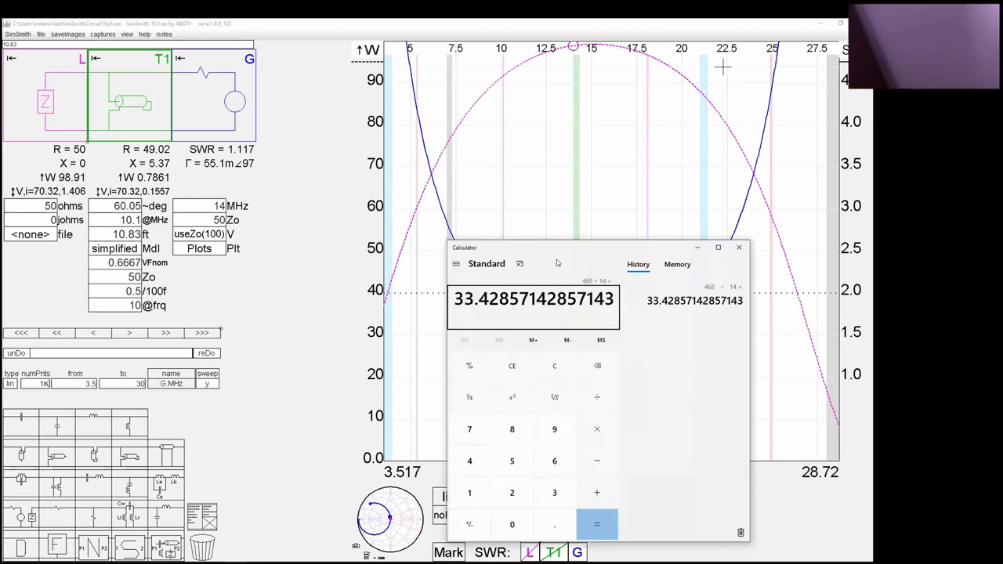
{"action": "key", "text": "slash"}
{"action": "type", "text": "2"}
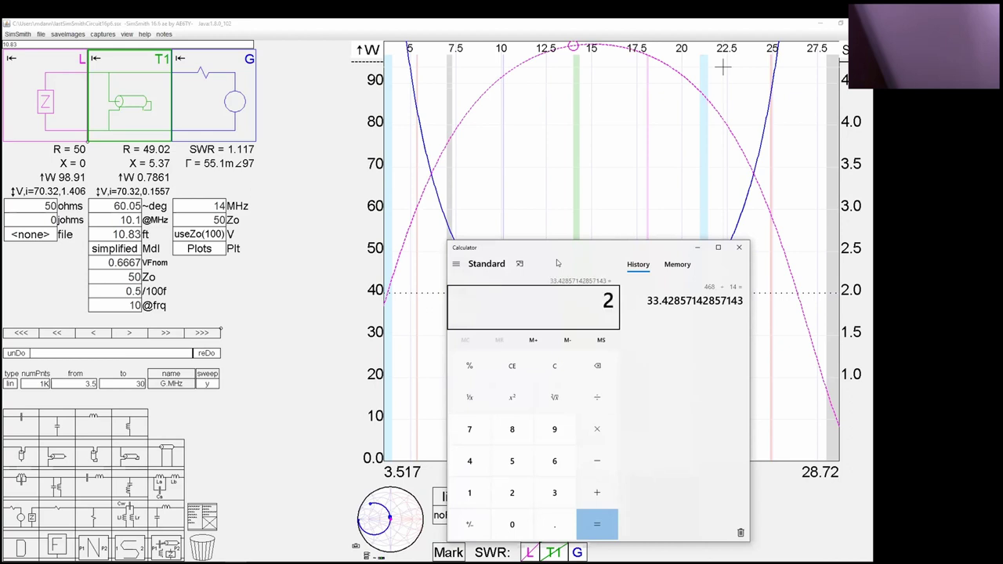
{"action": "key", "text": "Return"}
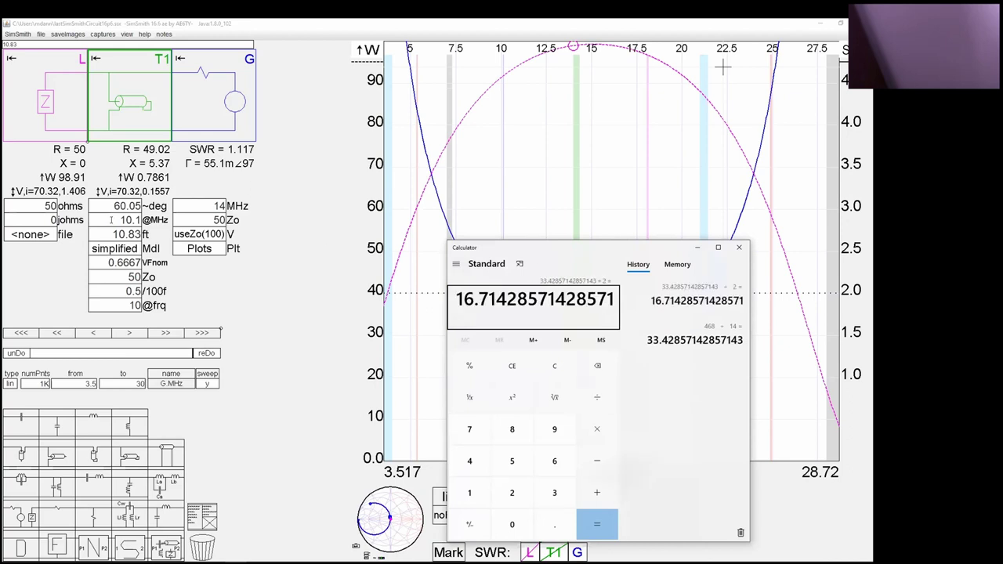
Switch back to SimSmith and set the shorted stub's length to 16.5 ft
{"action": "double_click", "coordinate": [129, 234]}
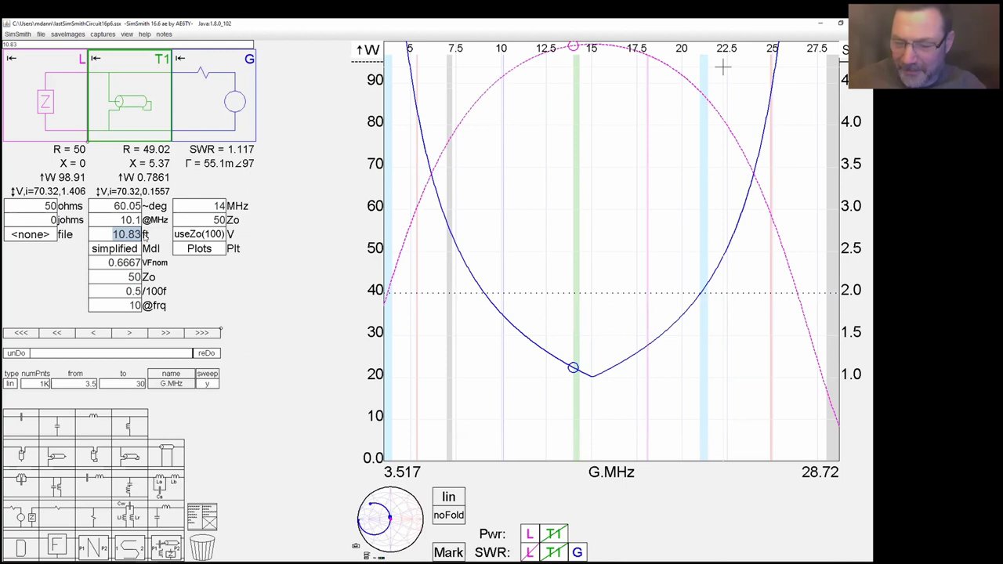
{"action": "type", "text": "16.5"}
{"action": "key", "text": "Return"}
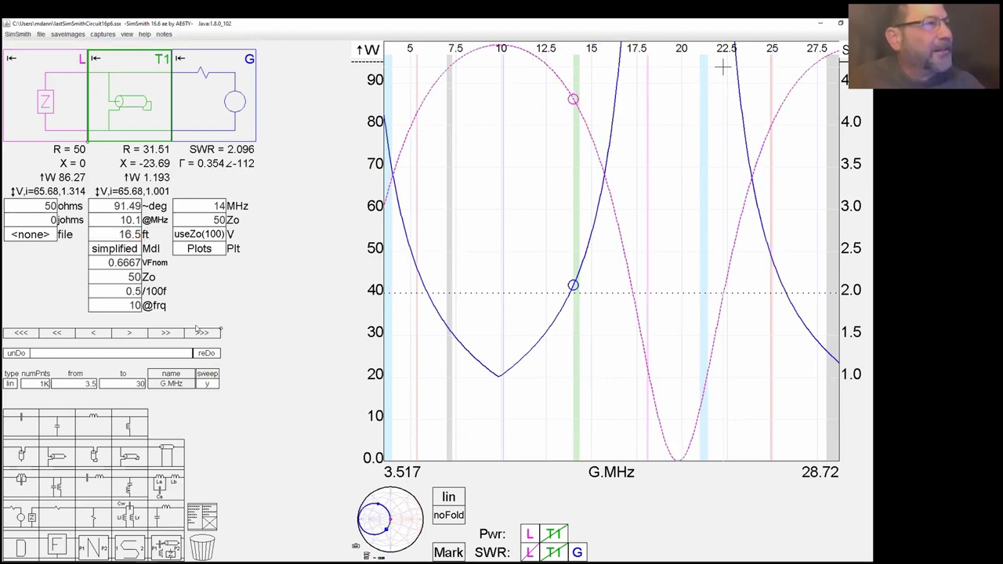
Hide the generator's SWR trace so the plot shows only the load power
{"action": "left_click", "coordinate": [530, 535]}
{"action": "left_click", "coordinate": [530, 534]}
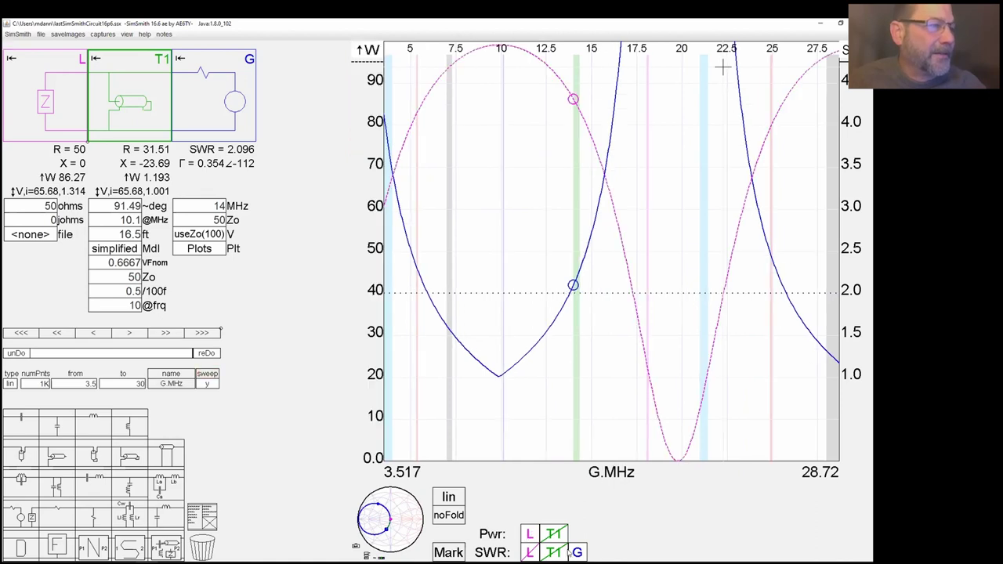
{"action": "left_click", "coordinate": [562, 553]}
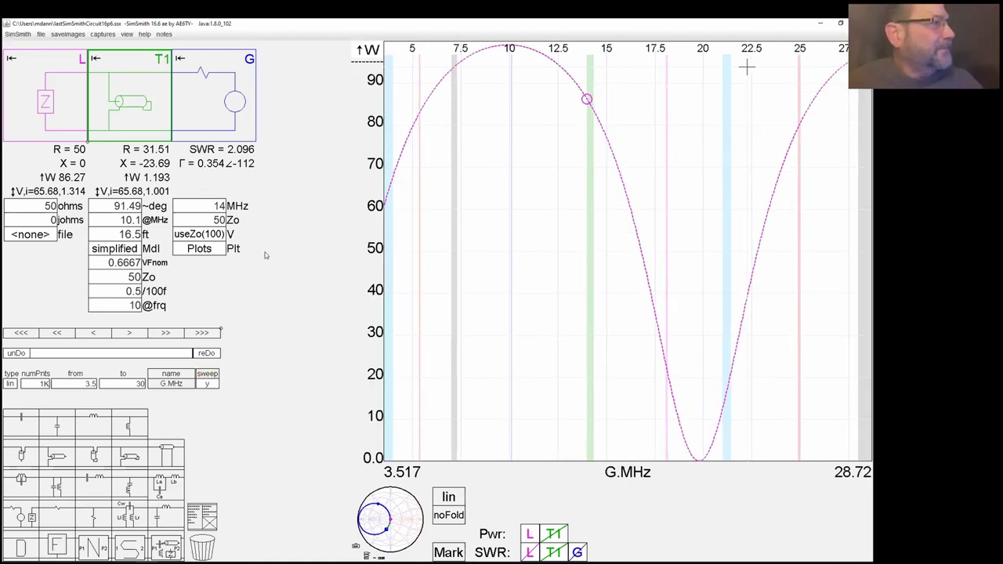
Change the stub's cable model to Belden 9258 (RG-8X) and shorten the stub to 16.42 ft
{"action": "left_click", "coordinate": [117, 249]}
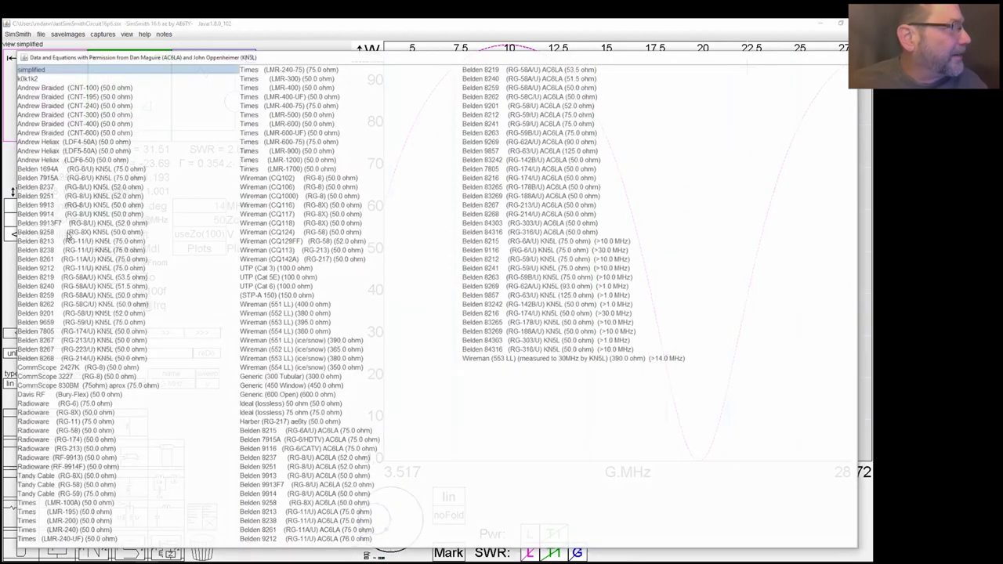
{"action": "left_click", "coordinate": [39, 232]}
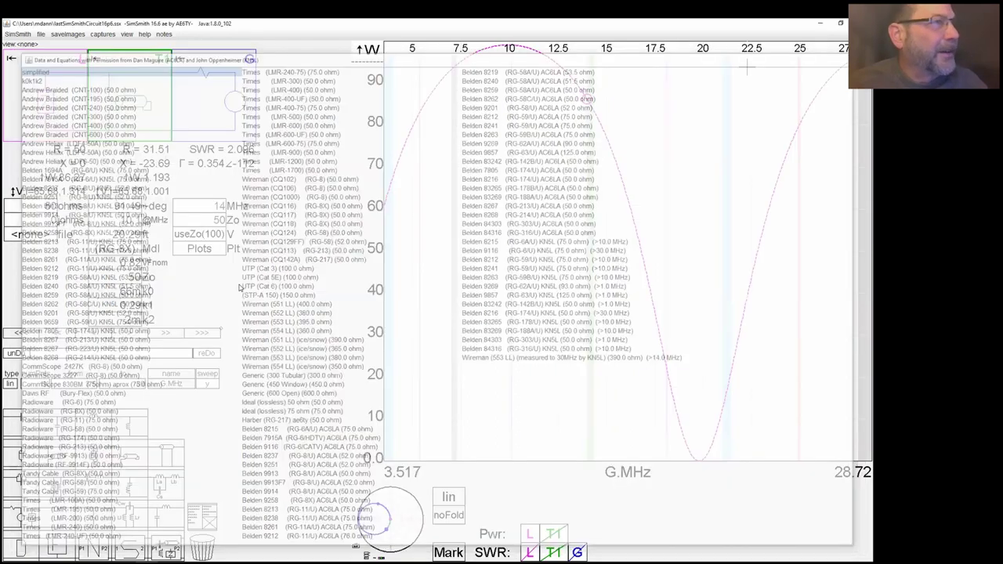
{"action": "left_click", "coordinate": [125, 233]}
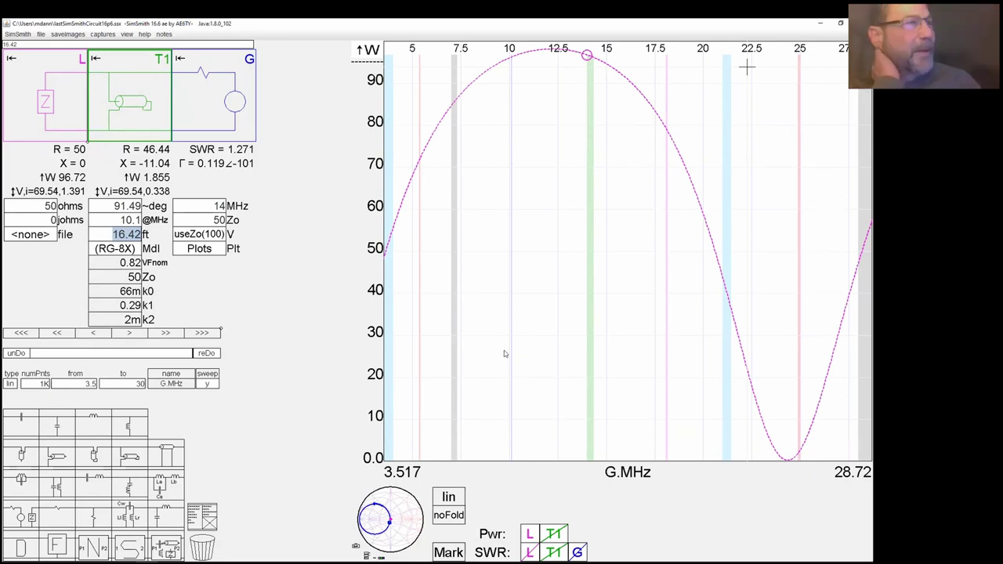
Lengthen the RG-8X stub to 28.38 ft to place the load power null at 14 MHz
{"action": "left_click", "coordinate": [455, 282]}
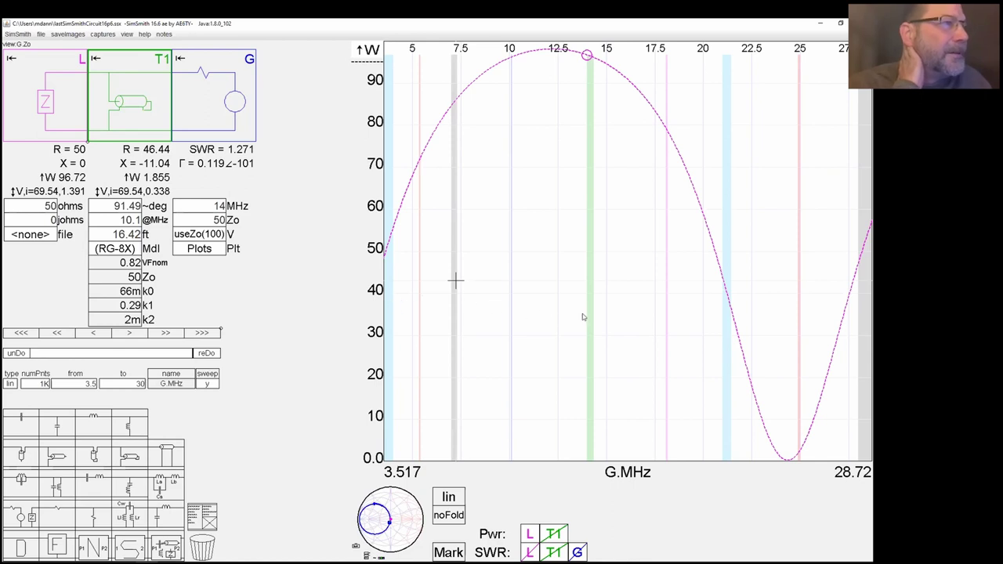
{"action": "scroll", "coordinate": [108, 235], "scroll_direction": "up", "scroll_amount": 3}
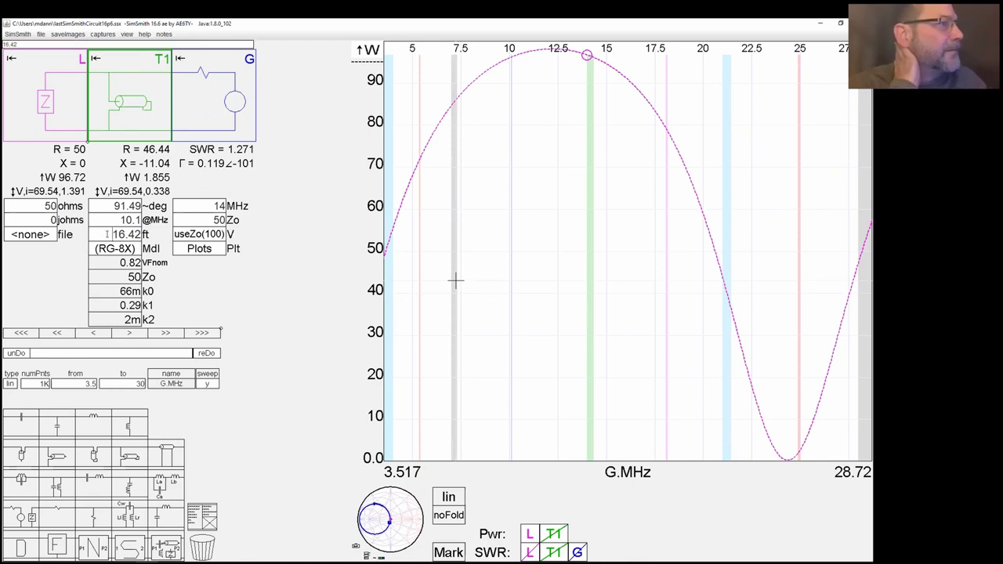
{"action": "scroll", "coordinate": [107, 234], "scroll_direction": "up", "scroll_amount": 13}
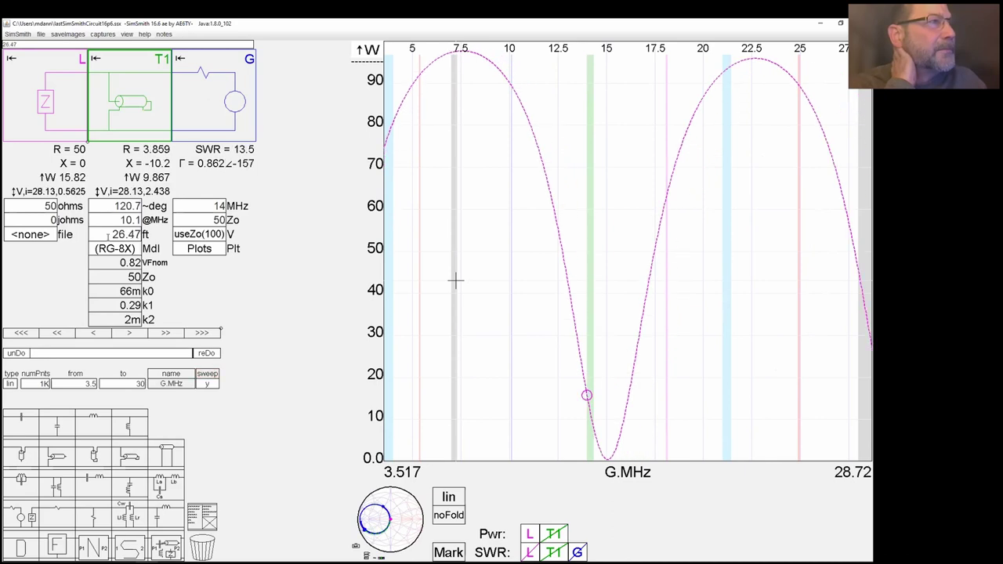
{"action": "scroll", "coordinate": [108, 234], "scroll_direction": "up", "scroll_amount": 1}
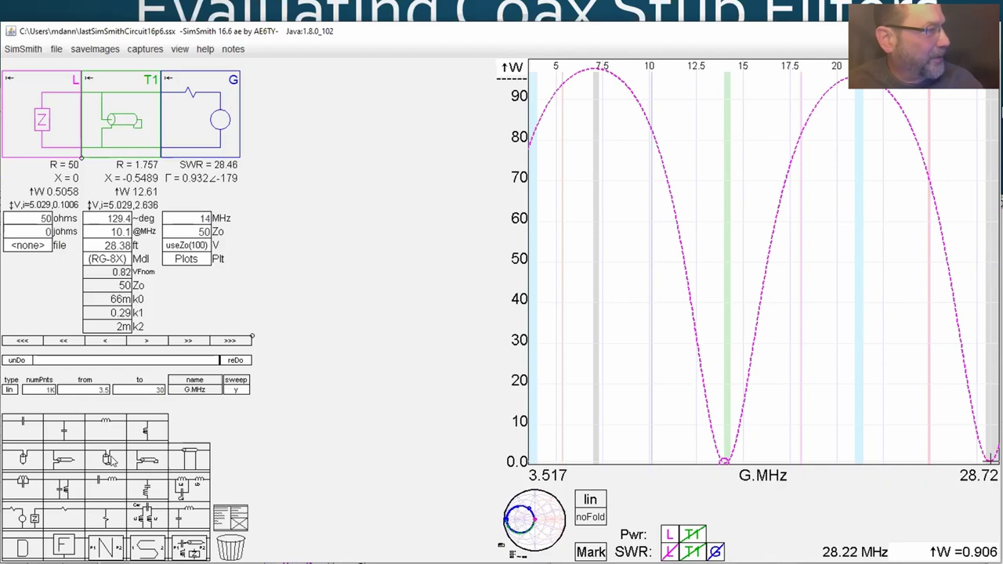
Insert a series transmission line between the load and the stub and vary its length, ending at 14.77 ft
{"action": "left_click_drag", "start_coordinate": [189, 467], "coordinate": [121, 118]}
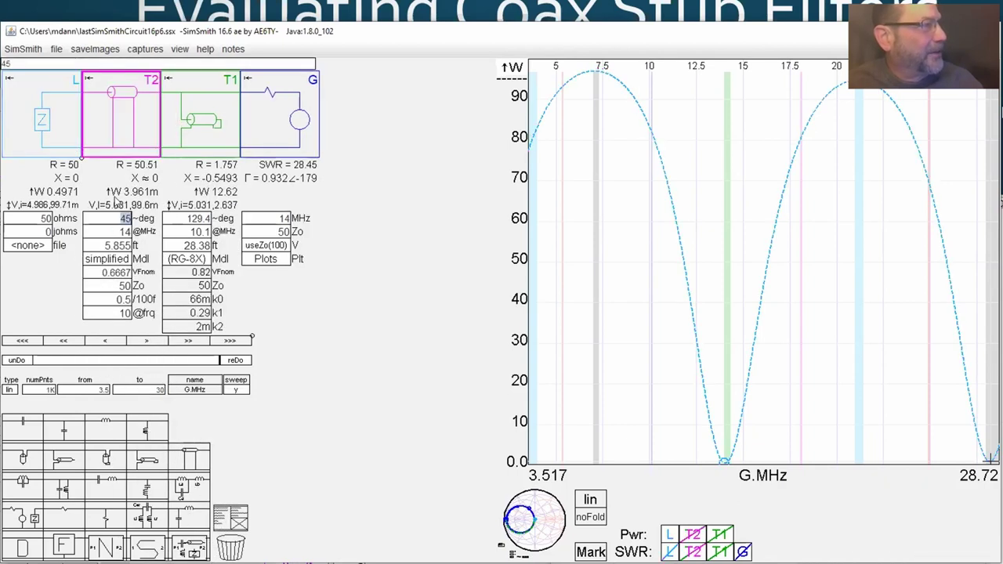
{"action": "scroll", "coordinate": [117, 244], "scroll_direction": "up", "scroll_amount": 10}
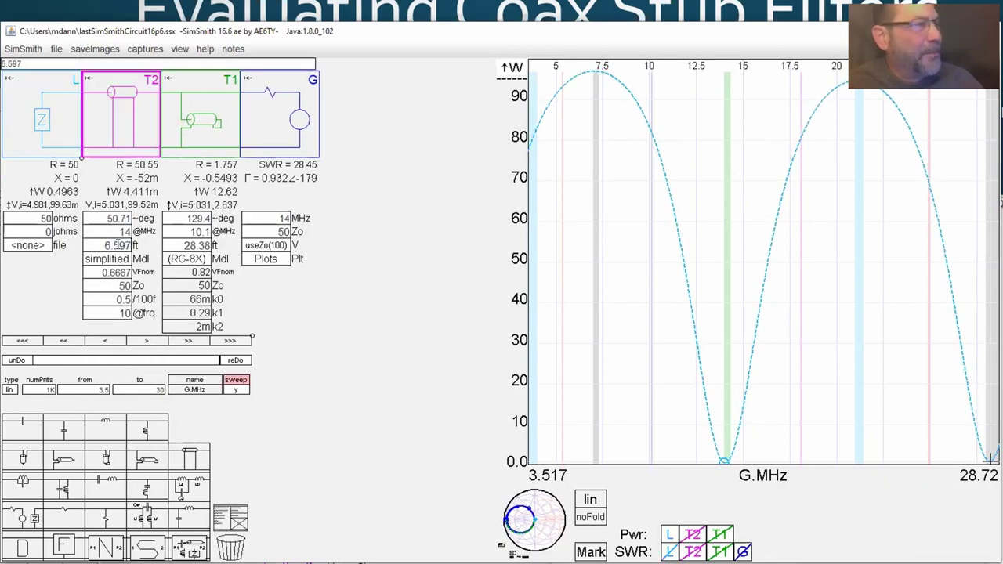
{"action": "scroll", "coordinate": [117, 246], "scroll_direction": "up", "scroll_amount": 20}
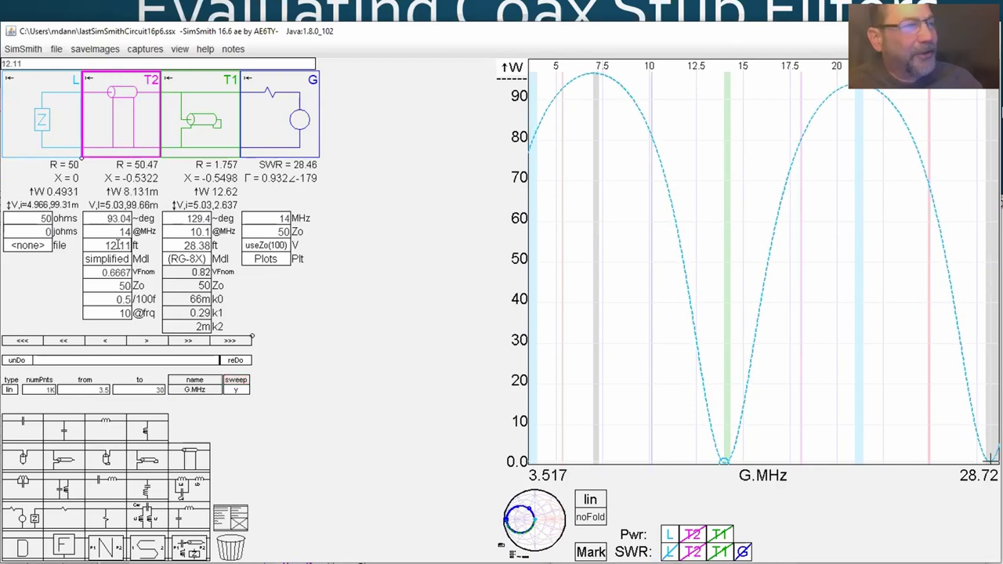
{"action": "scroll", "coordinate": [117, 245], "scroll_direction": "down", "scroll_amount": 3}
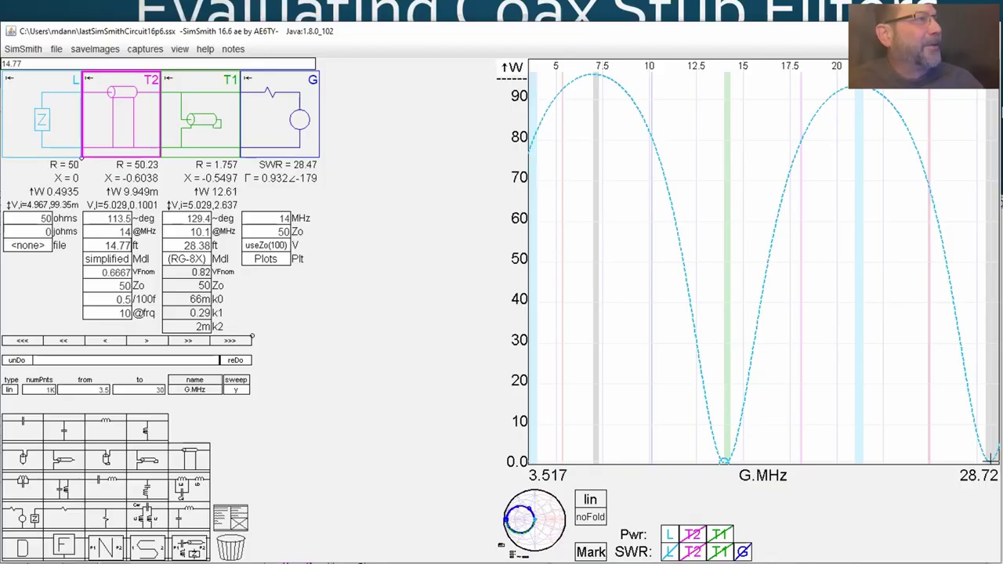
Switch to the slide presentation and advance to the "SO MUCH MORE!" slide
{"action": "key", "text": "alt+Tab"}
{"action": "key", "text": "Right"}
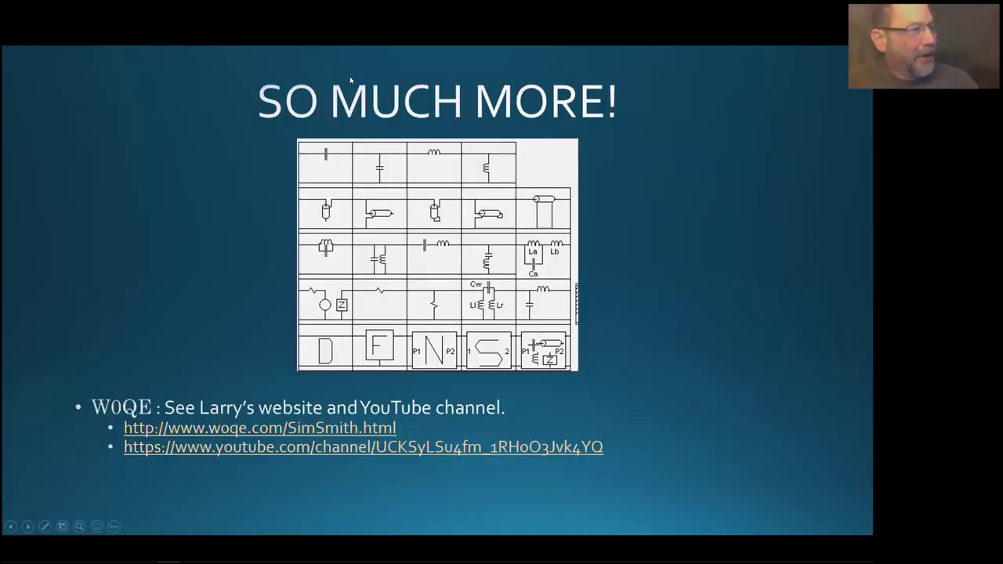